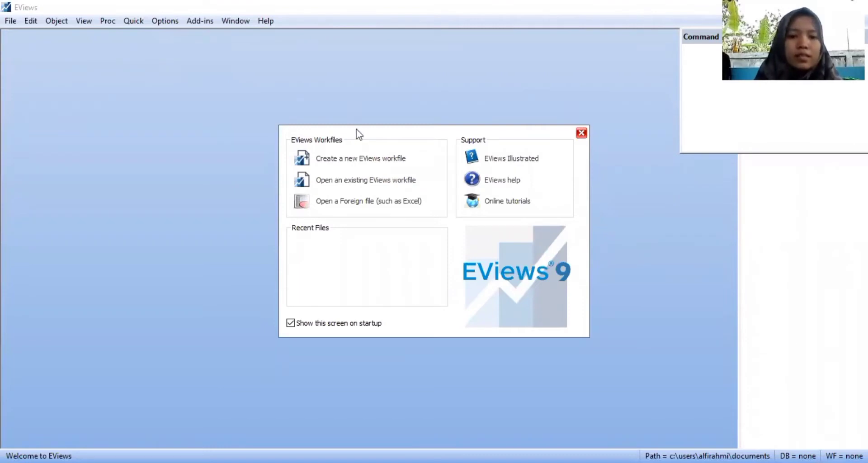
Step: Create a dated workfile with annual frequency from 1990 to 2020, and dismiss the license update offer
left_click(371, 162)
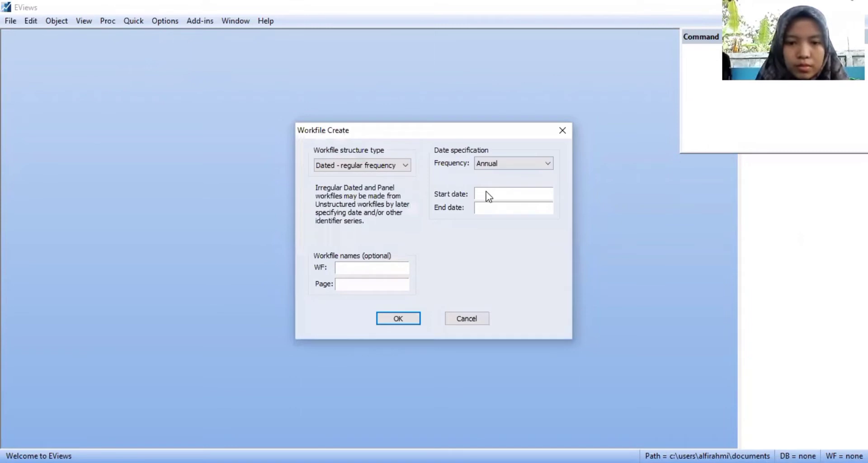
left_click(505, 197)
type("1")
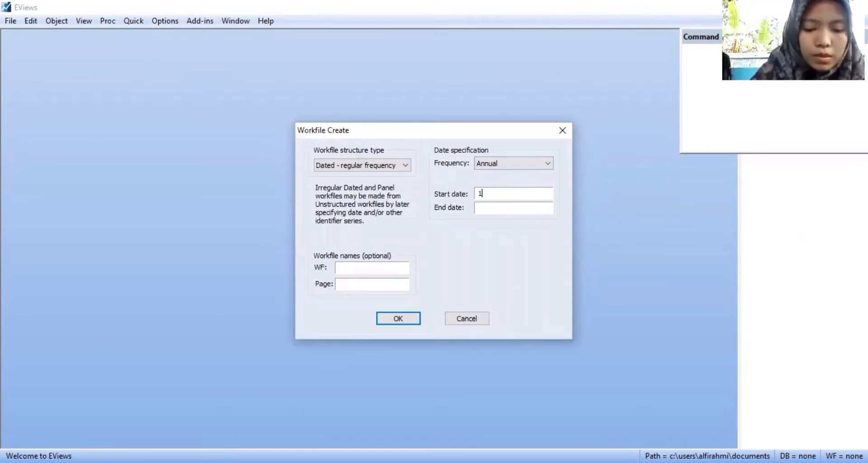
type("8")
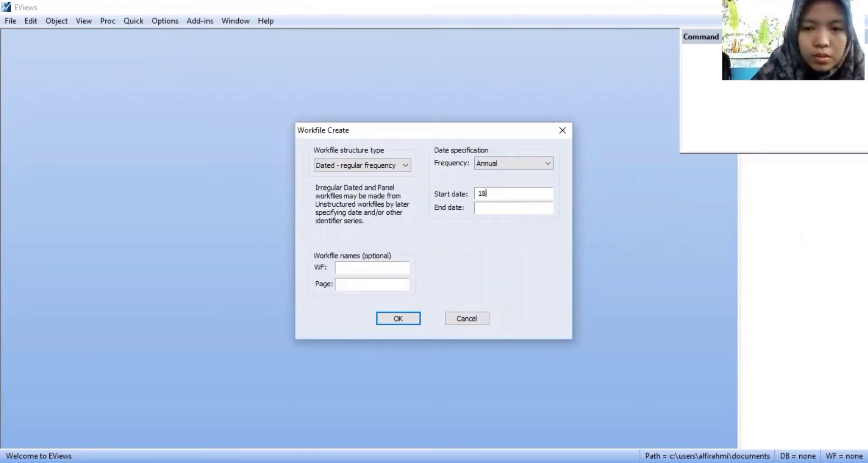
key("BackSpace")
type("990")
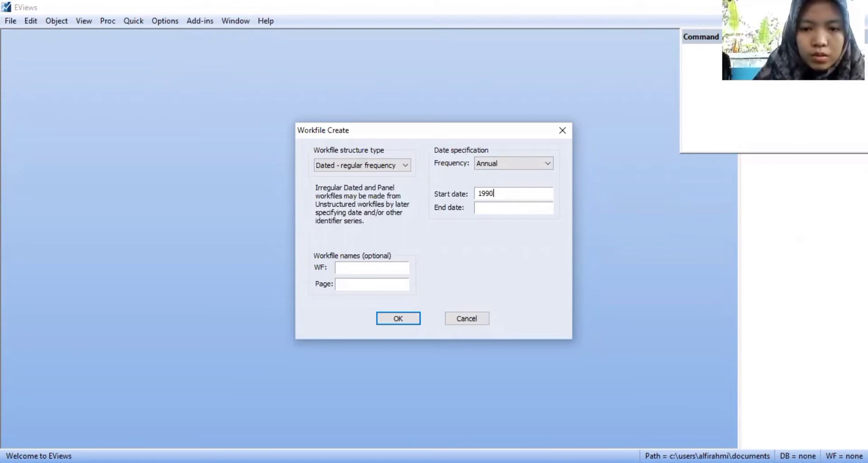
left_click(513, 208)
type("2020")
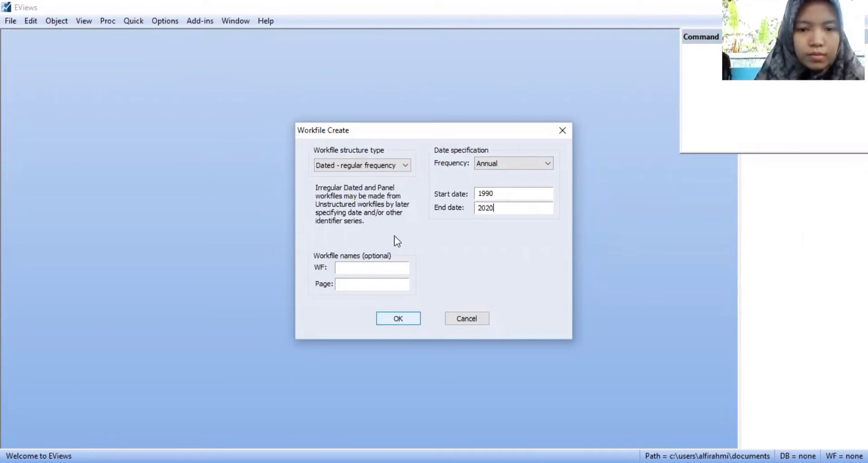
key("Return")
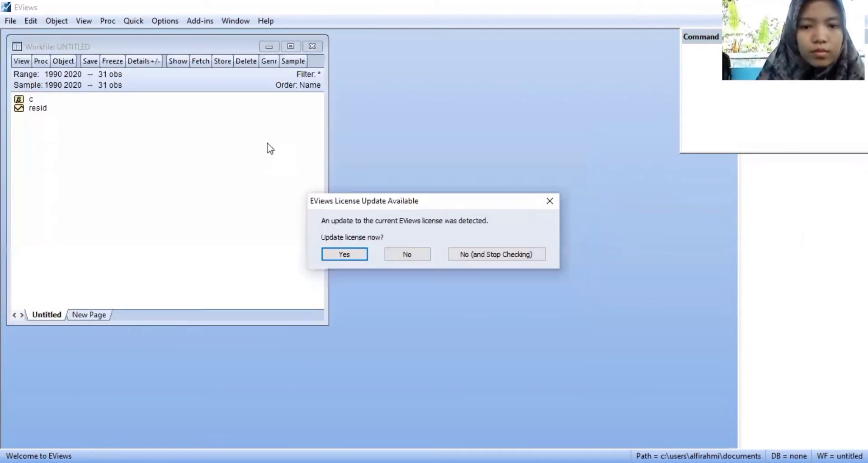
left_click(548, 199)
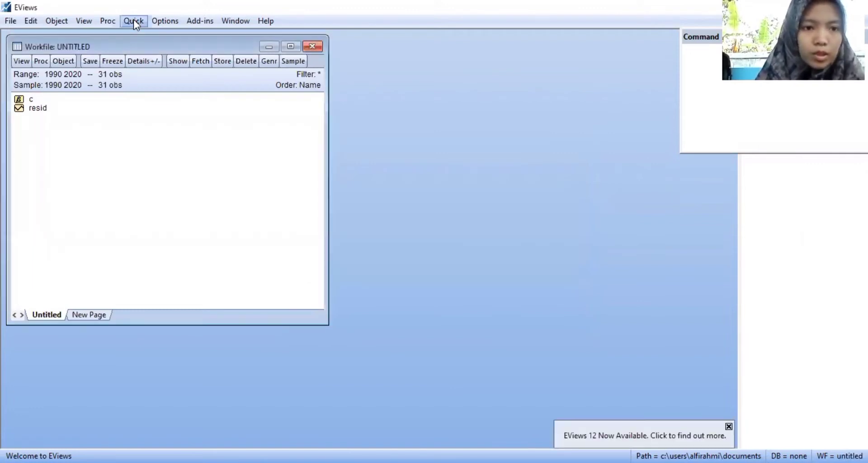
Step: Open an empty group and select the blank series-name cell above 1990 in the first column
left_click(134, 20)
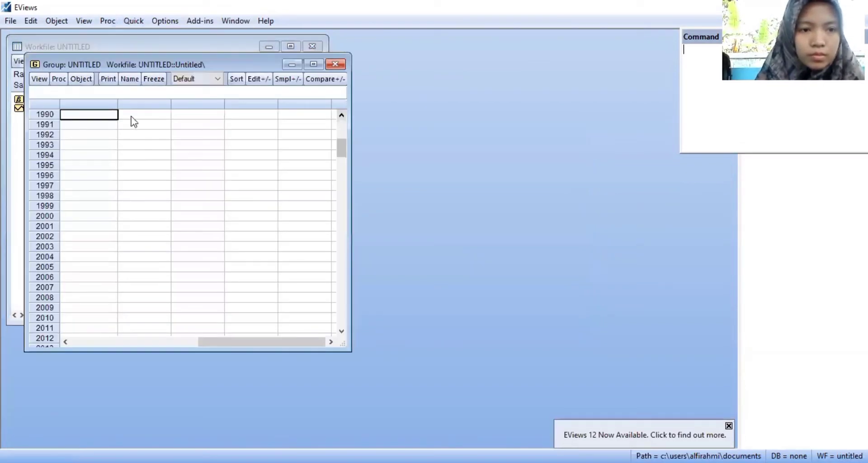
left_click(111, 118)
left_click(112, 110)
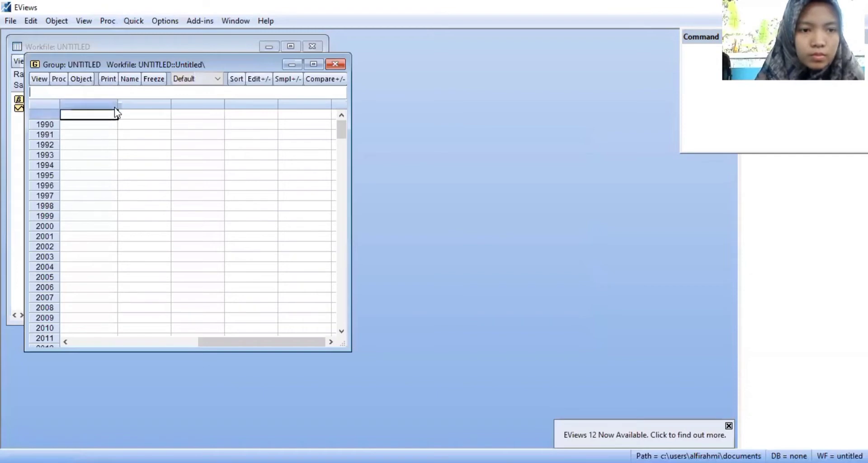
Step: Try to paste the copied data into the entire first column of the group
right_click(143, 130)
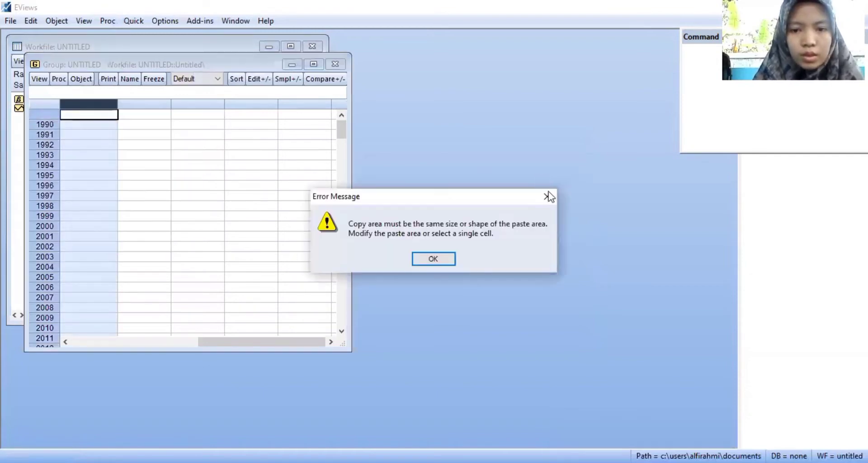
left_click(547, 197)
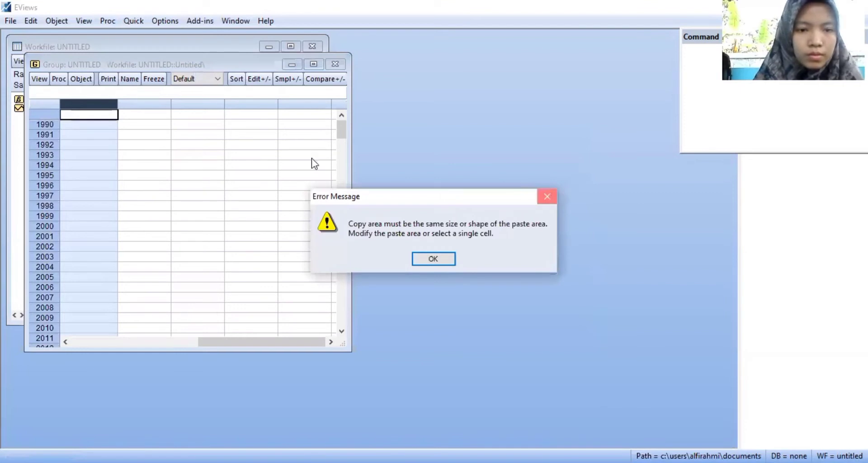
key("Return")
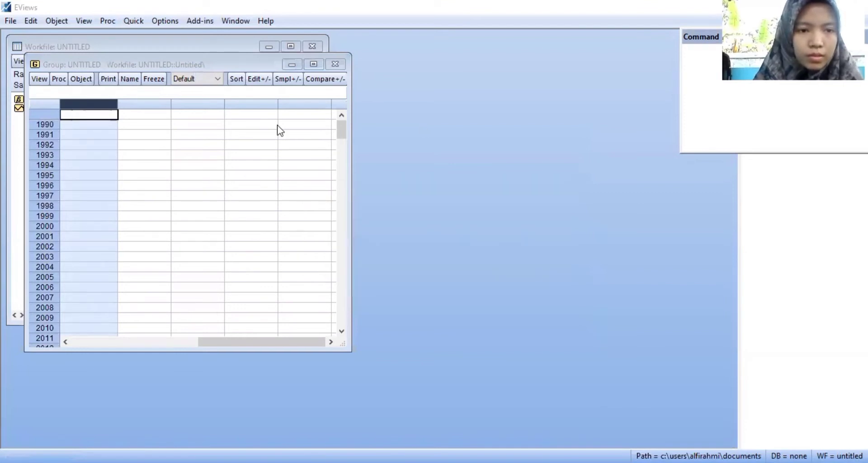
left_click(113, 115)
right_click(110, 108)
left_click(148, 146)
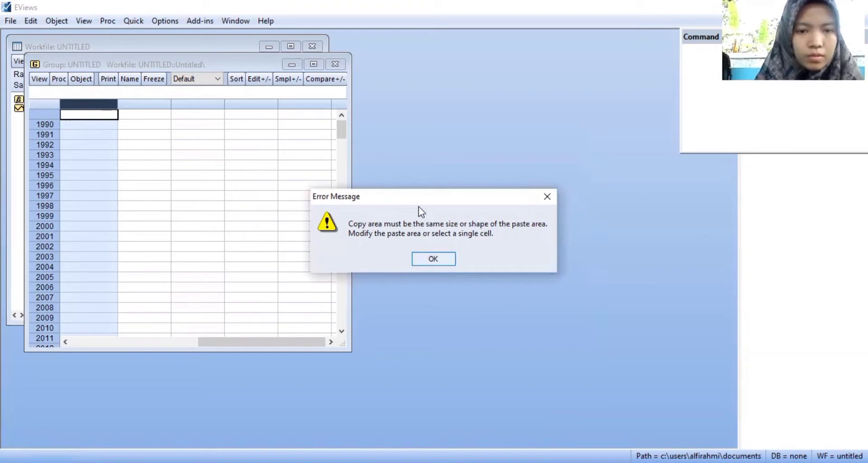
key("Return")
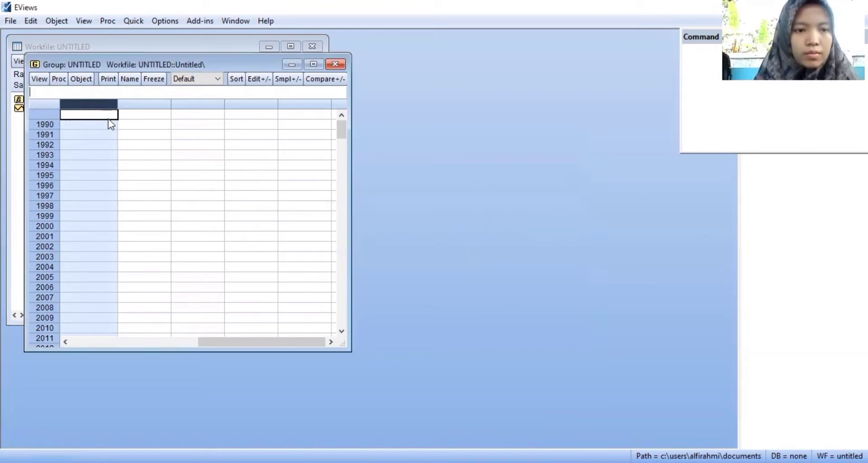
Step: Paste the copied data with its series names, starting at the single name cell above 1990 in the first column
left_click(93, 115)
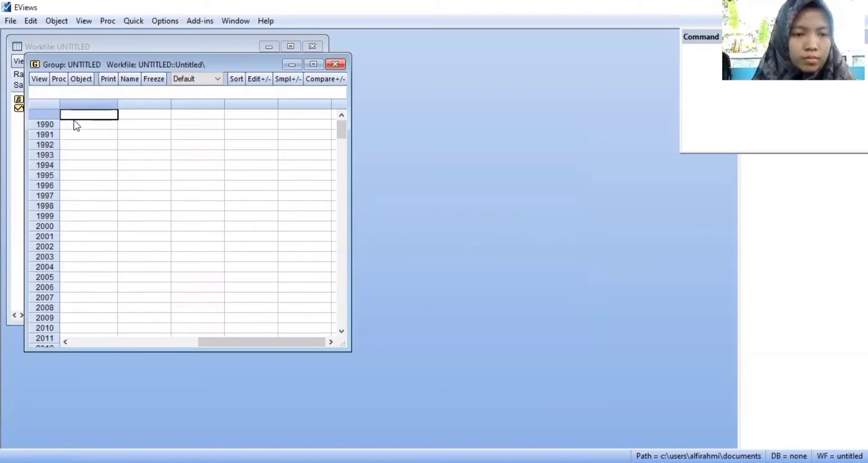
key("ctrl+v")
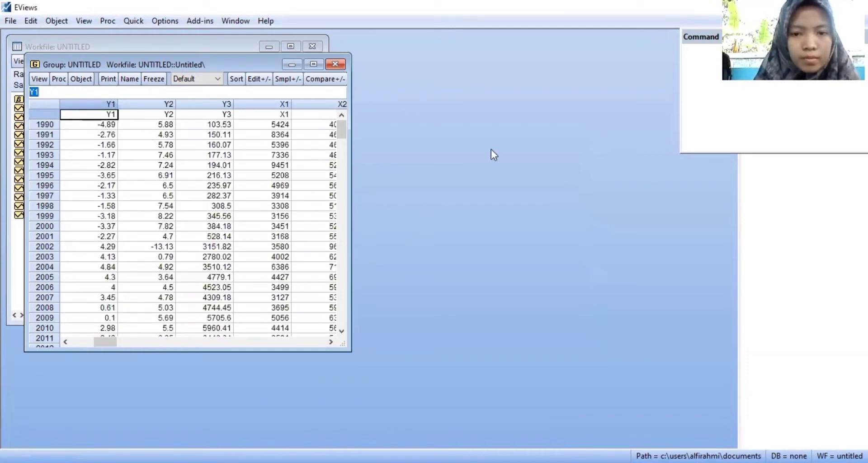
Step: Close the untitled group, keeping it in the workfile under the name data_group
left_click(517, 215)
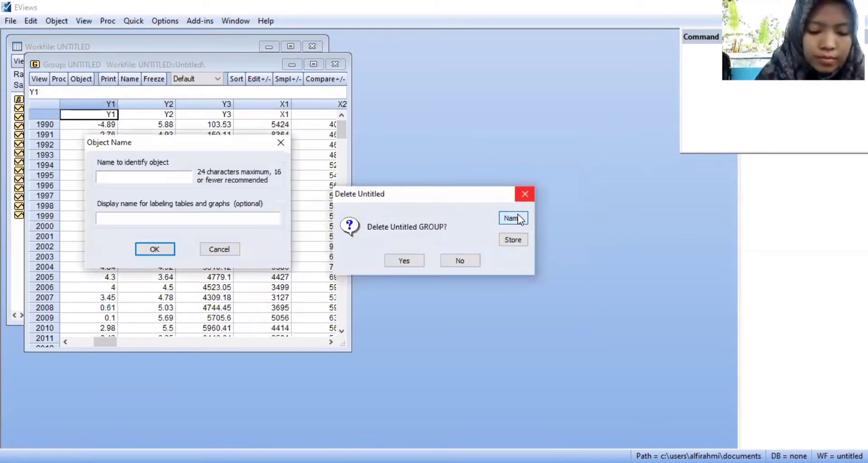
type("DA")
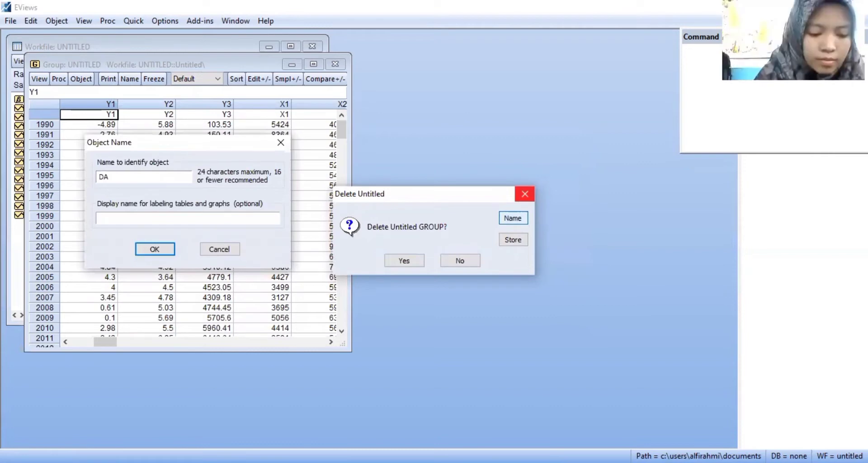
key("BackSpace")
key("BackSpace")
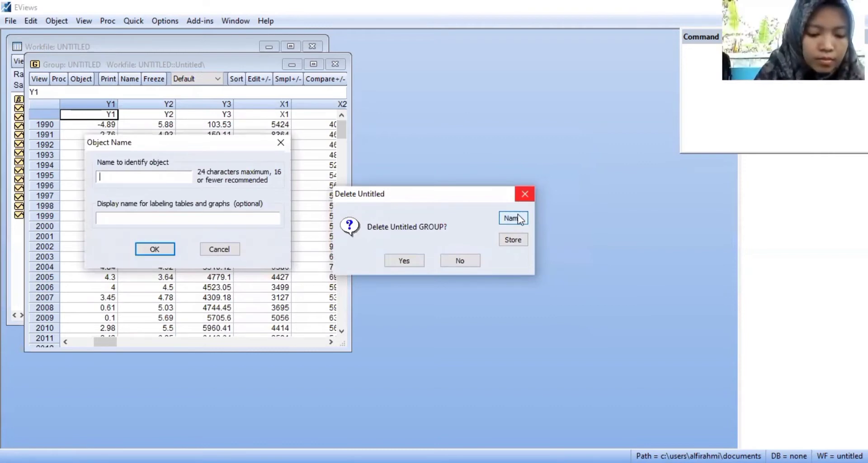
type("dat")
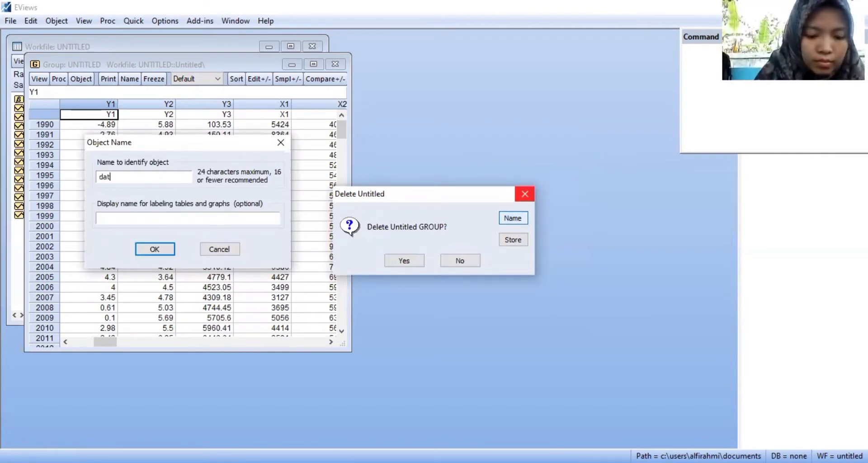
type("a_gr")
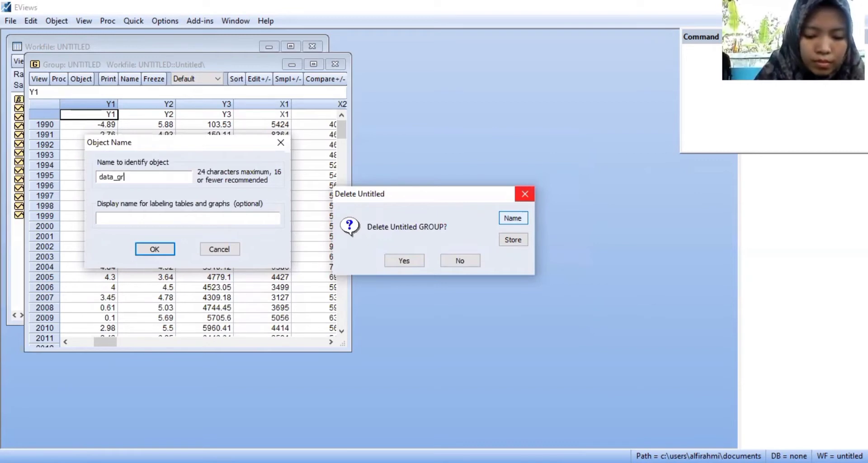
type("oup")
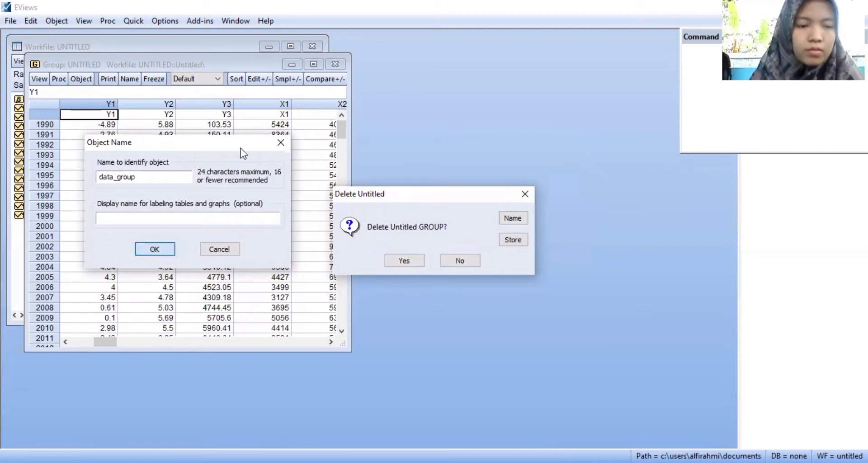
key("Return")
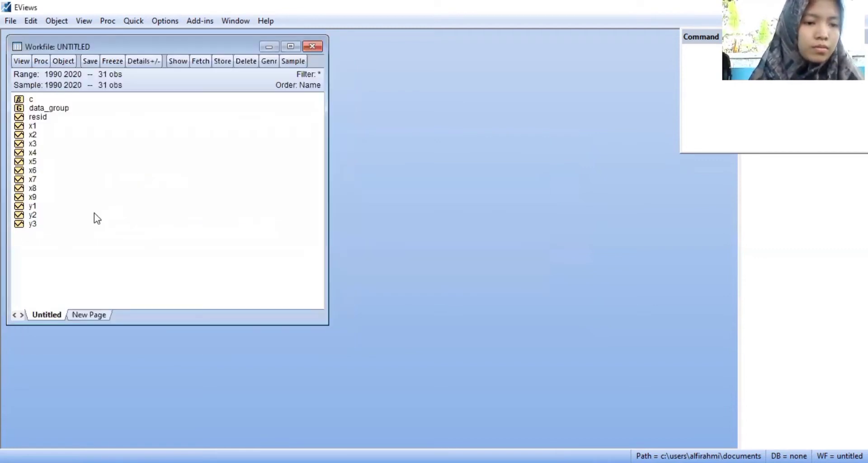
Step: Select the series y1, y2, y3, x1, x2, x4, x5 and x6 in that order and open them as an equation
left_click(40, 216, "ctrl")
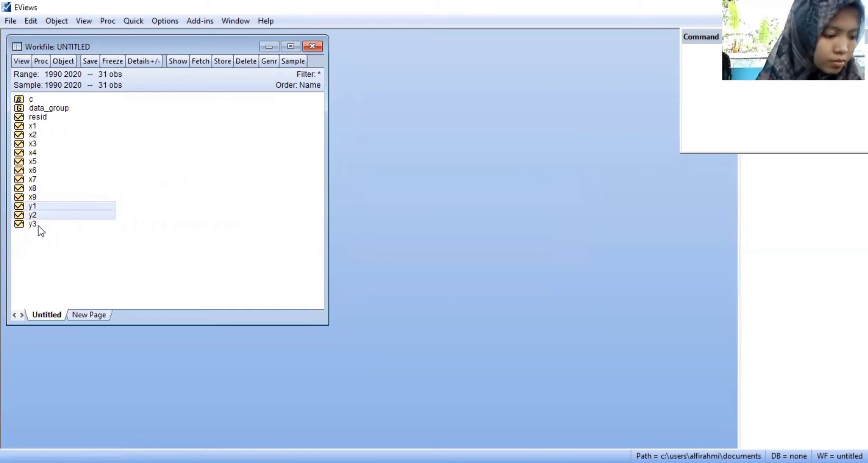
left_click(38, 225, "ctrl")
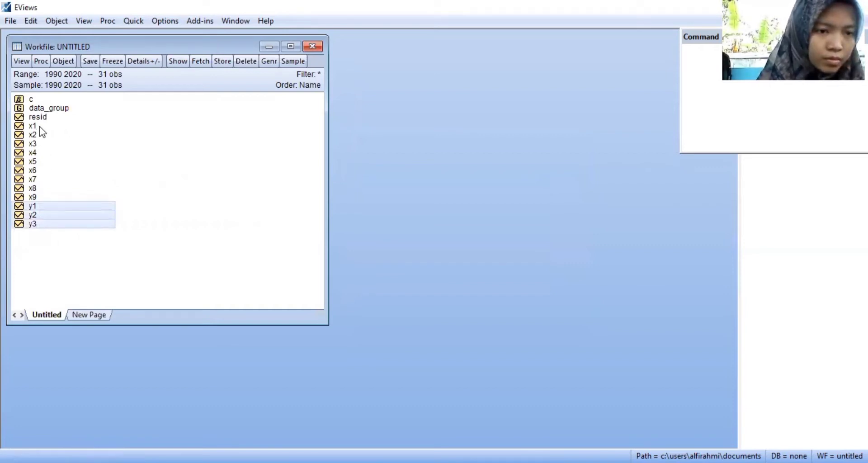
left_click(39, 127, "ctrl")
left_click(39, 136, "ctrl")
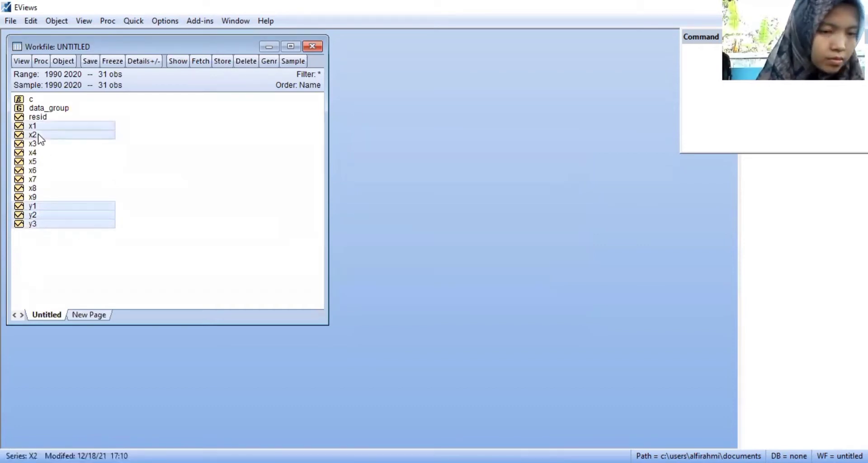
left_click(38, 155, "ctrl")
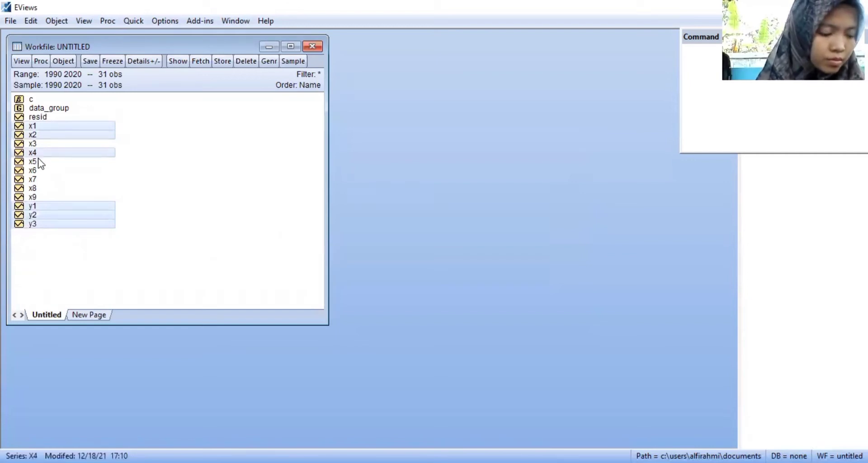
left_click(39, 164, "ctrl")
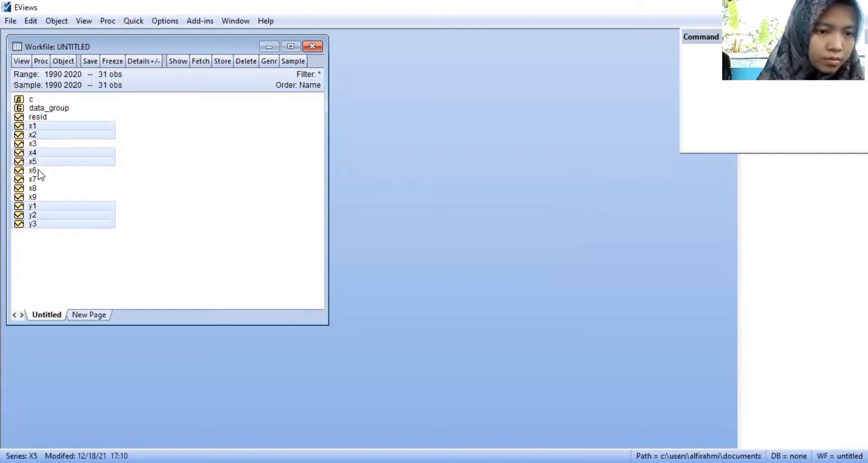
left_click(39, 174, "ctrl")
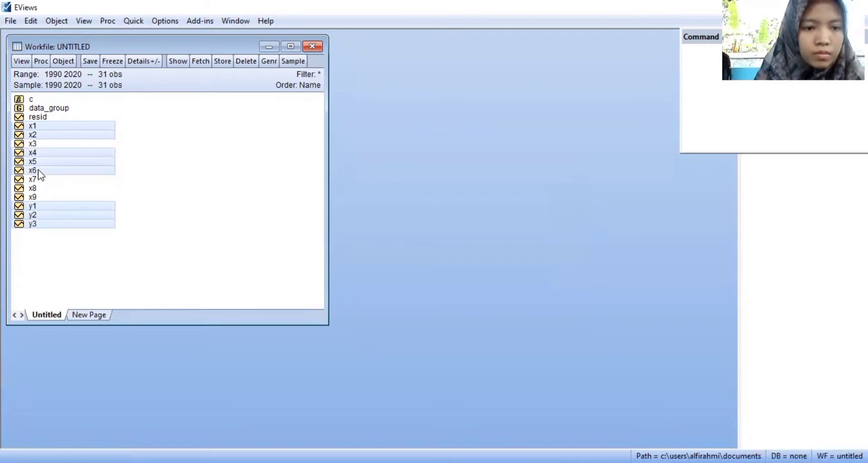
right_click(69, 170)
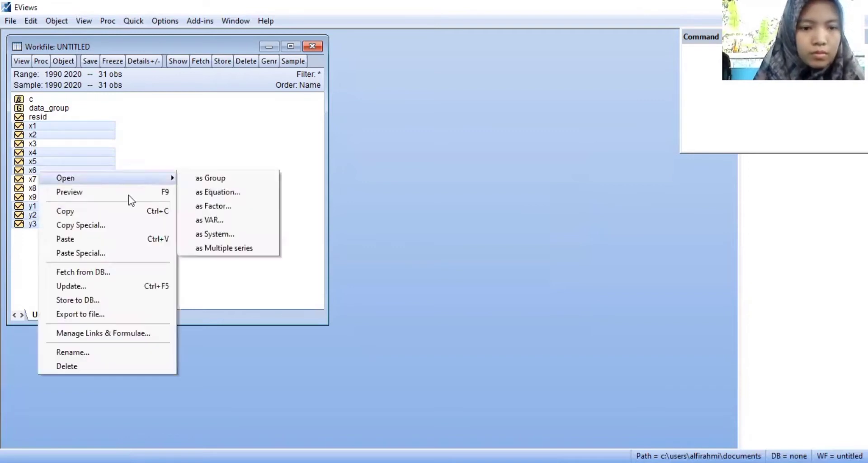
mouse_move(155, 181)
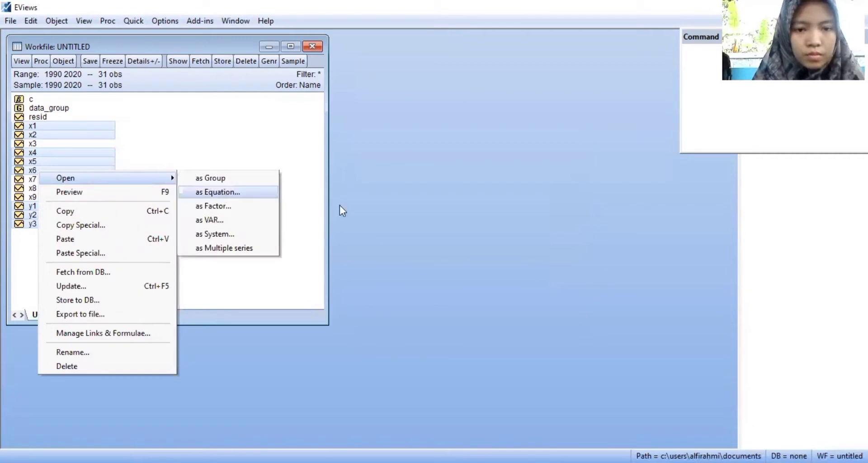
left_click(222, 194)
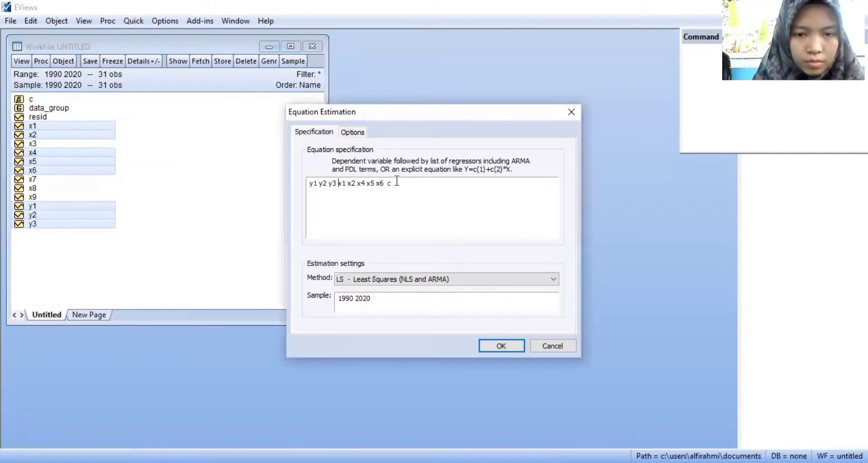
Step: Move the constant c from the end of the equation specification to directly after y1
key("BackSpace")
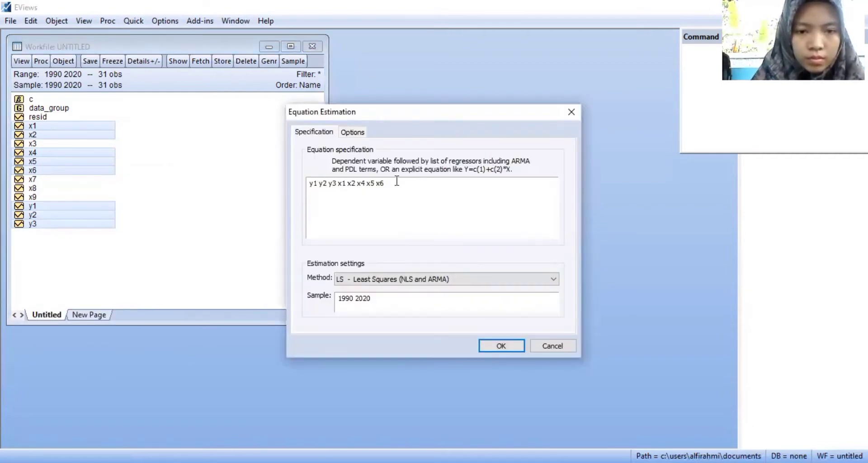
left_click(319, 184)
type("c")
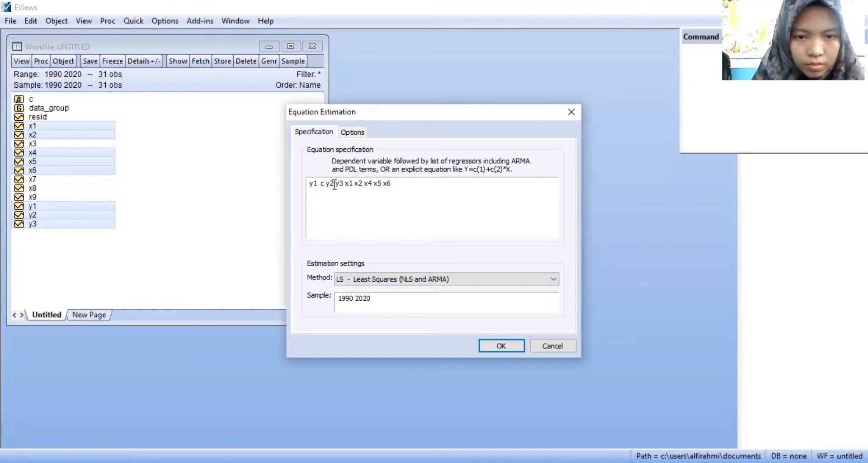
left_click(335, 184)
type("o")
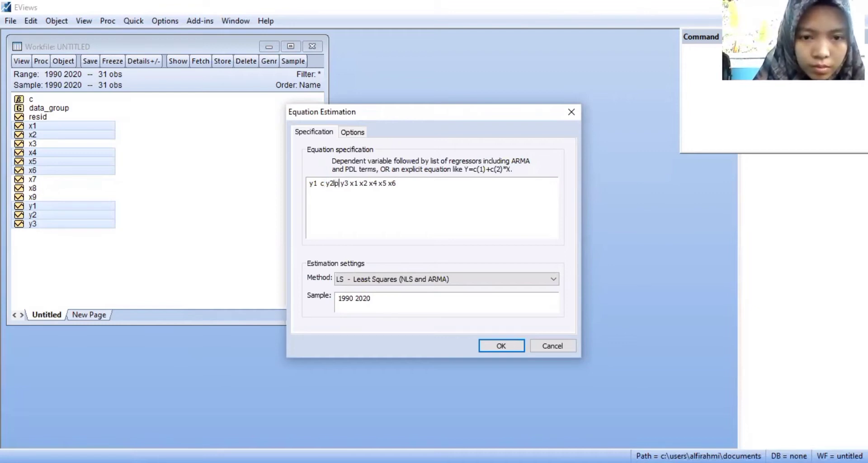
key("BackSpace")
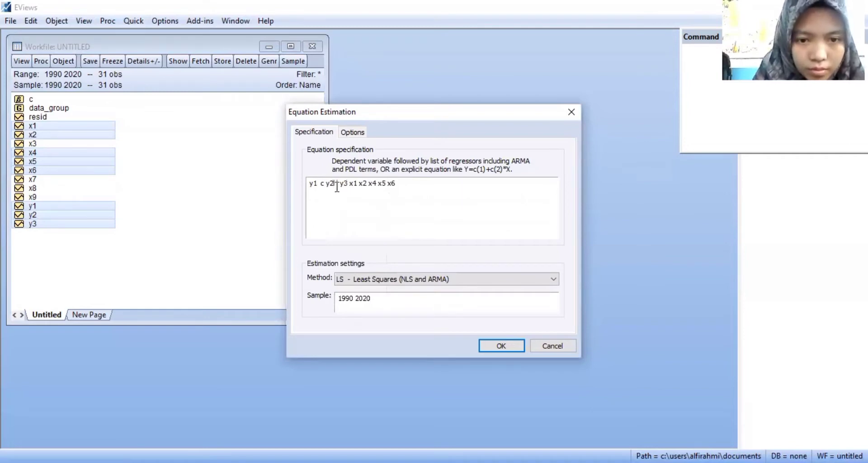
key("Delete")
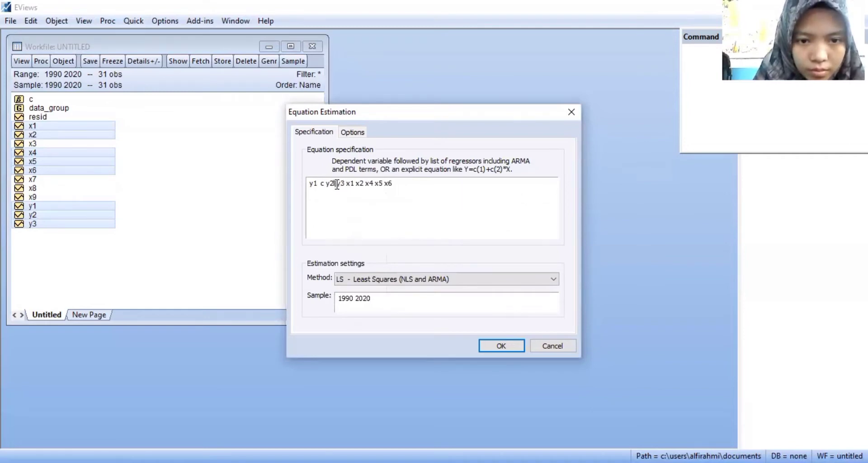
key("Delete")
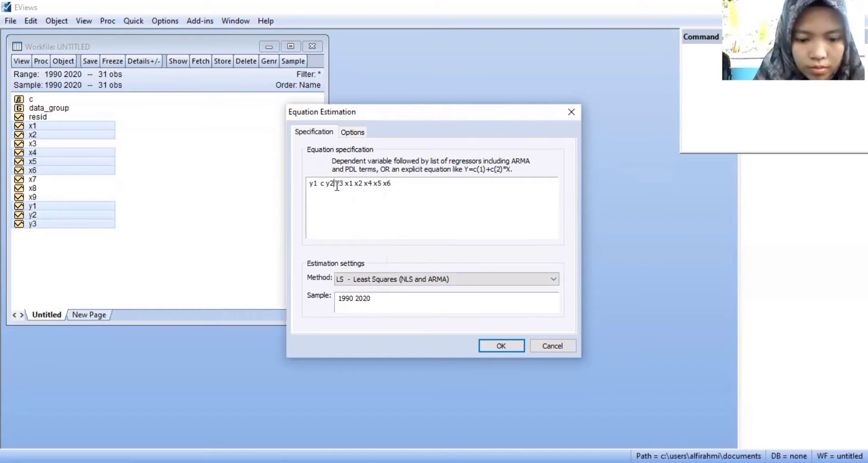
Step: Replace y3 with log(y3) in the equation specification, keeping a space before x1
key("Right")
type("lo")
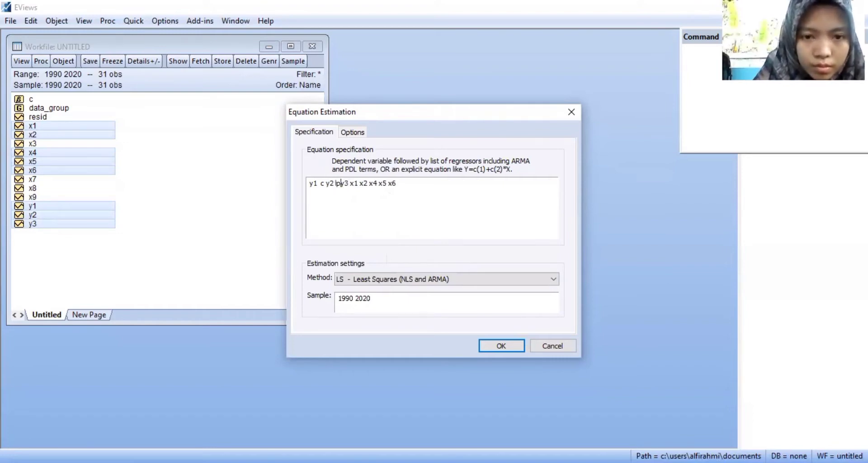
type("g")
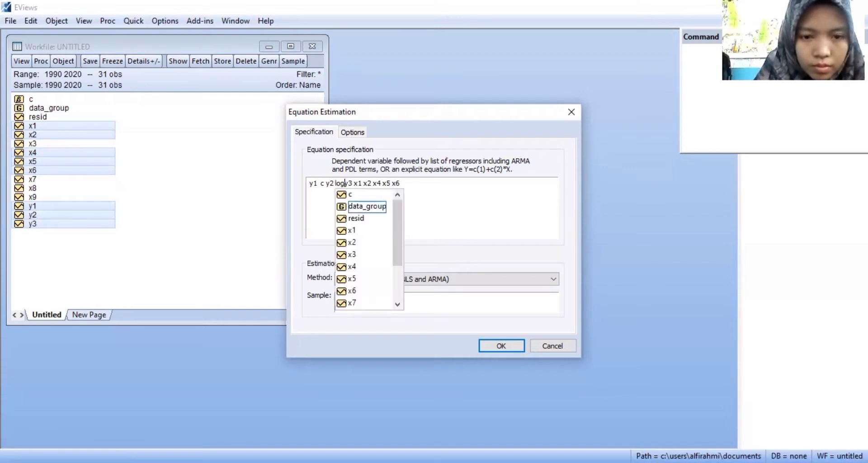
type("(y3")
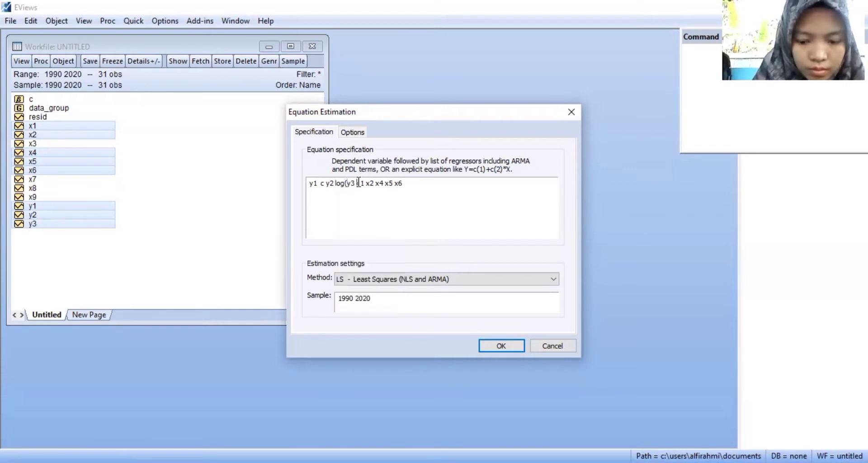
type(")")
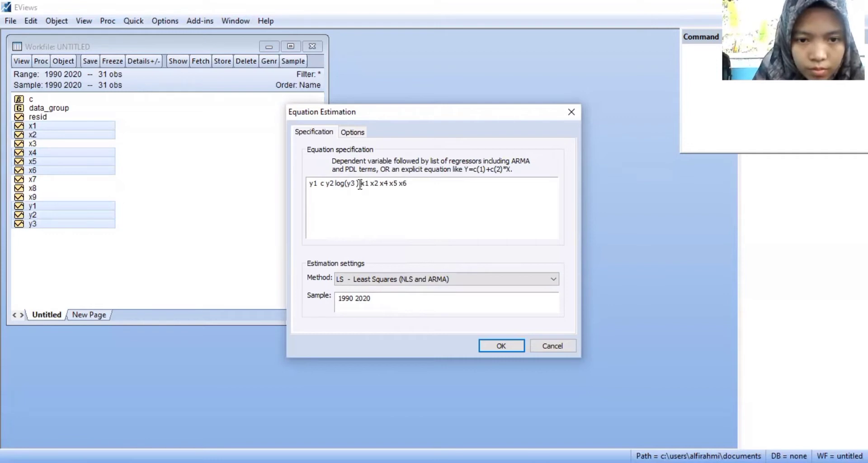
key("BackSpace")
key("BackSpace")
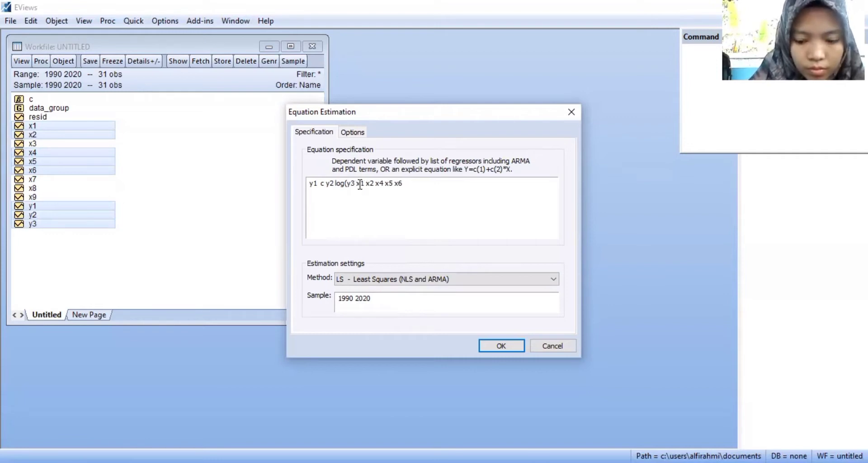
type(")")
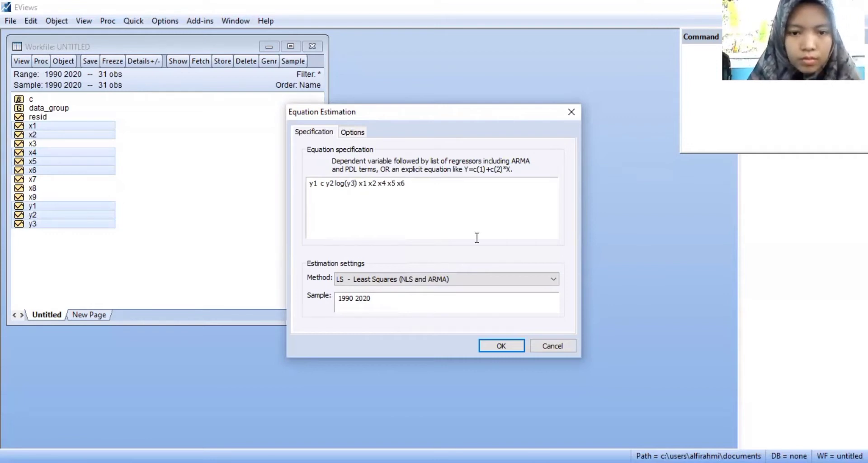
Step: Estimate the equation by two-stage least squares (TSLS) with x1 x2 x3 x4 x5 x6 x7 x8 x9 as the instrument list
left_click(552, 280)
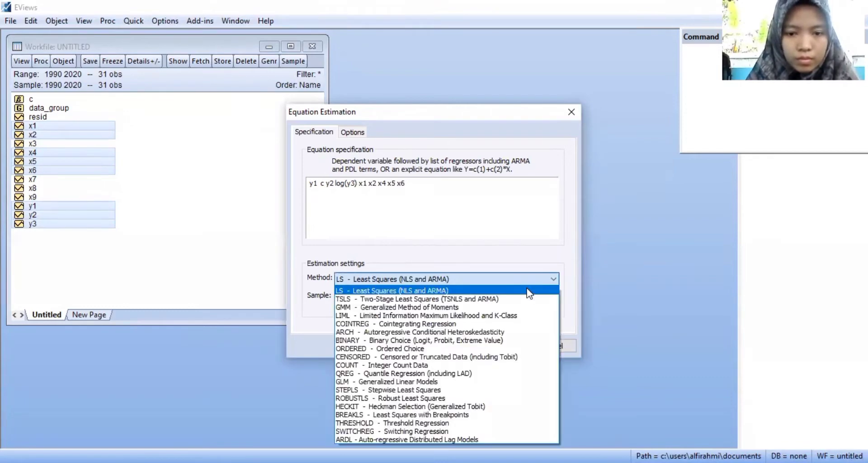
left_click(516, 302)
left_click(442, 256)
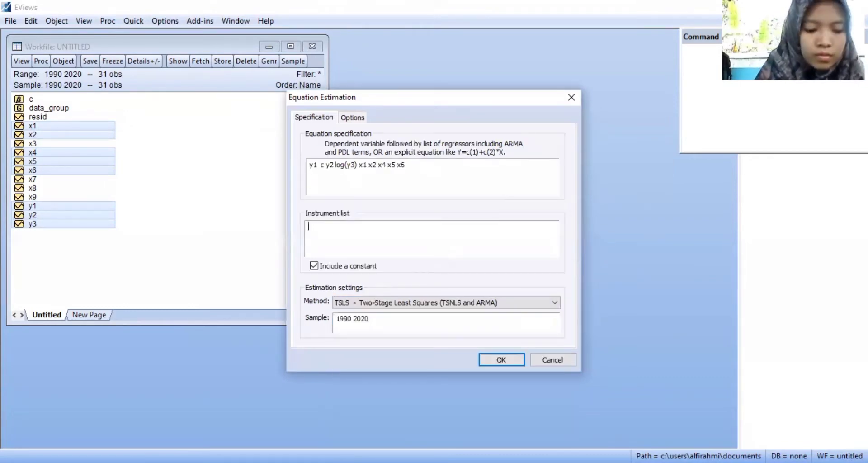
type("x1 x")
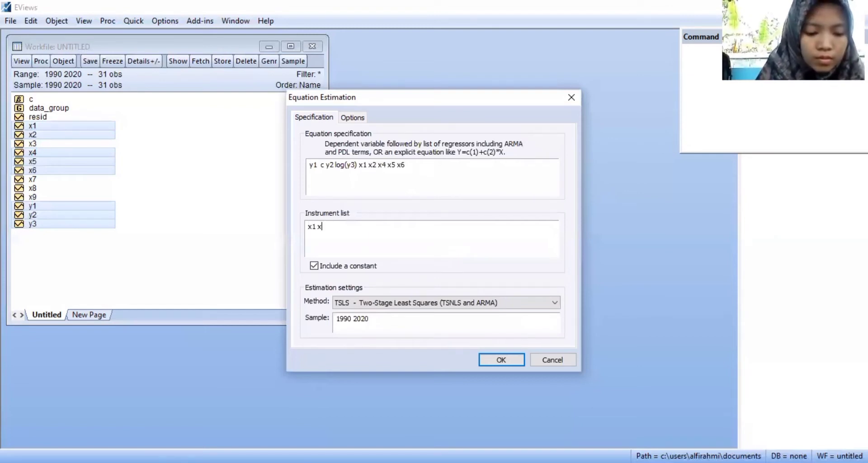
type("2 x3 x4")
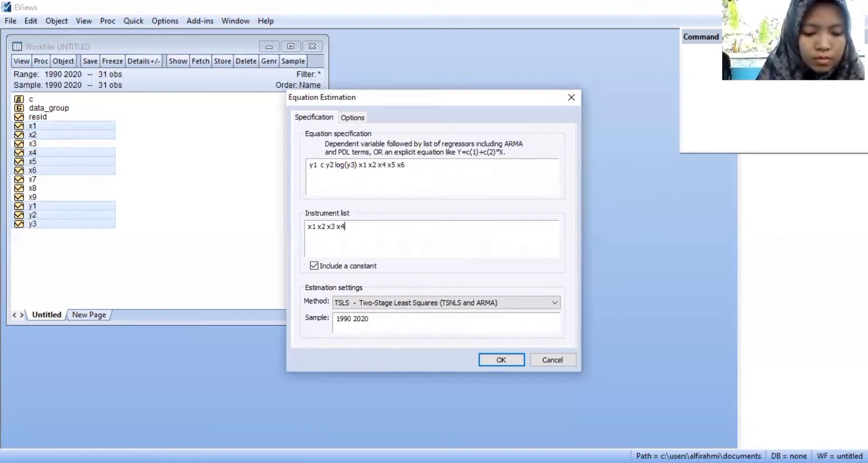
type(" x5 x6 x")
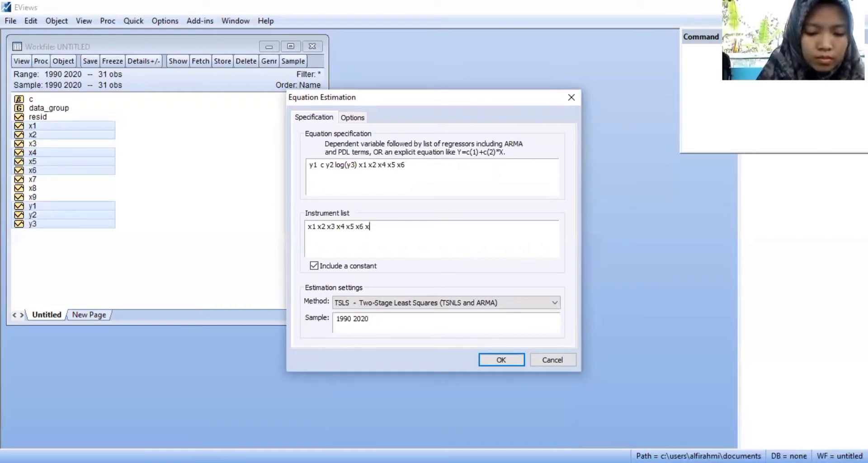
type("7 x8 x9")
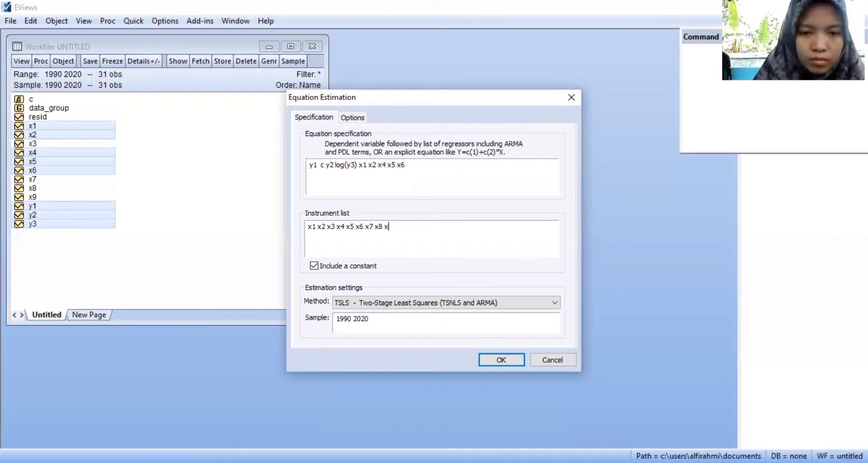
left_click(503, 362)
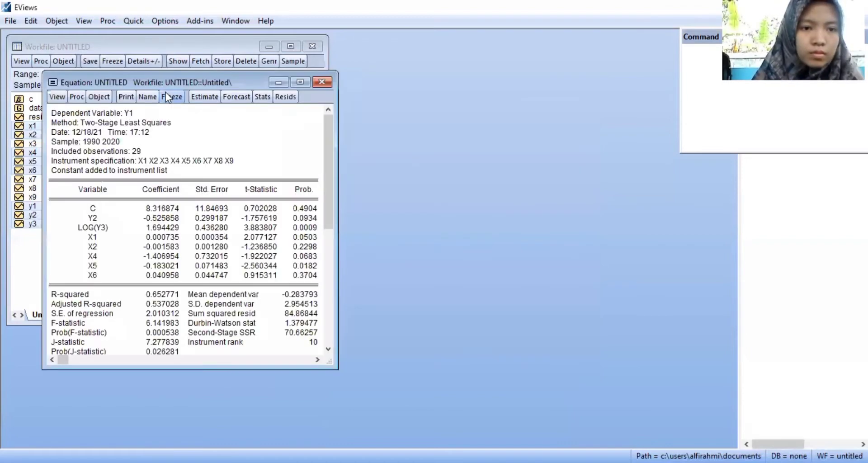
Step: Freeze the estimation output as a table, name it persamaan_y1 and close the table
left_click(168, 97)
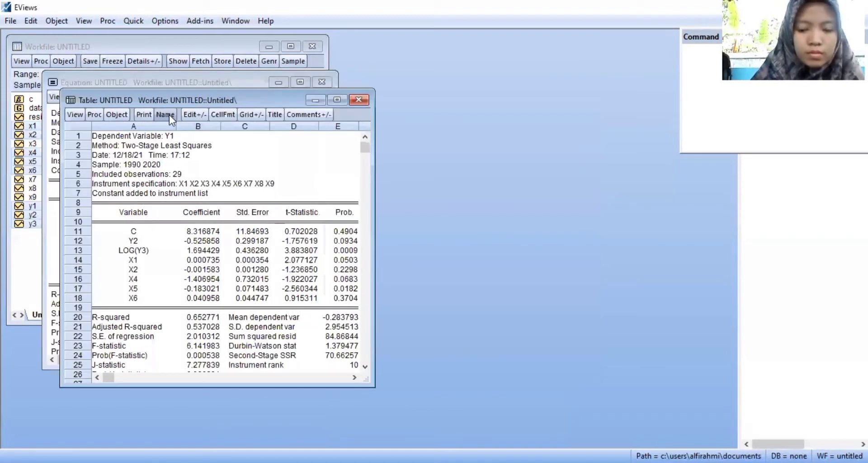
left_click(169, 115)
type("pe")
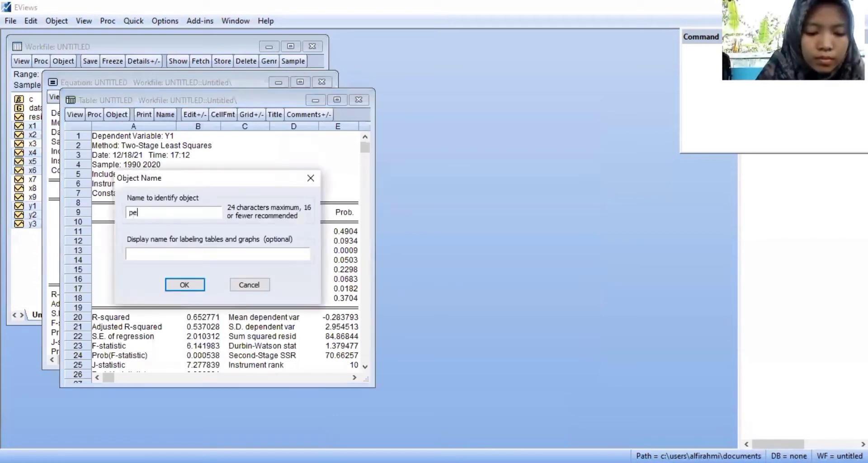
type("rsam")
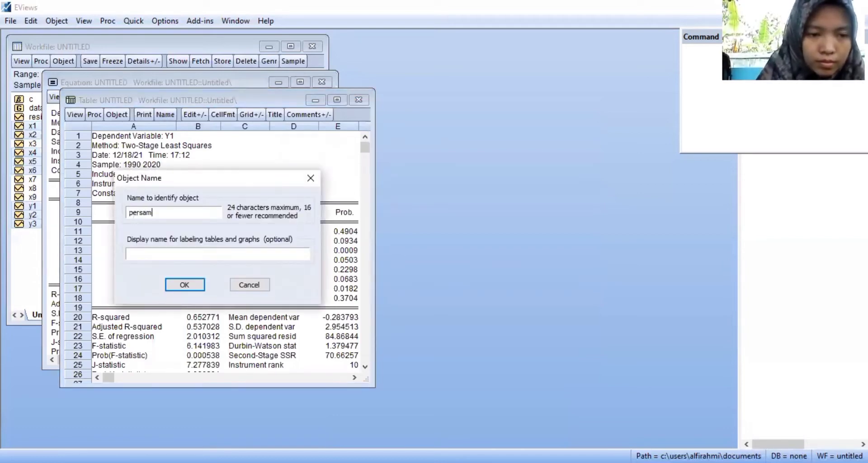
type("aan")
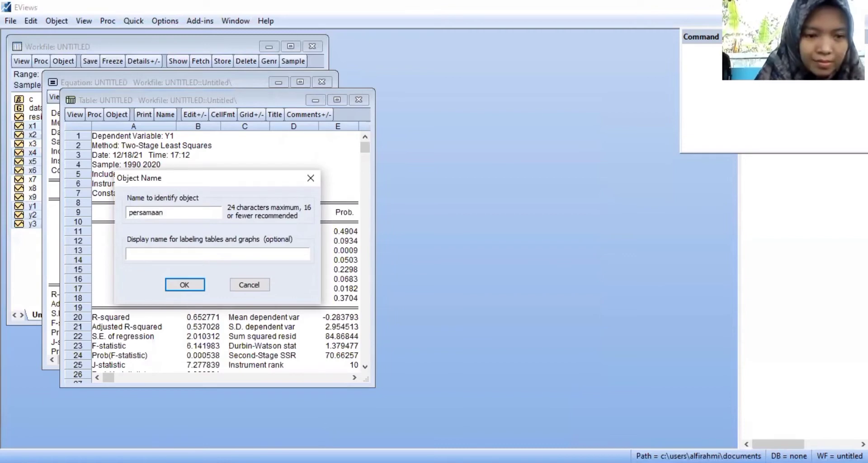
type("_y1")
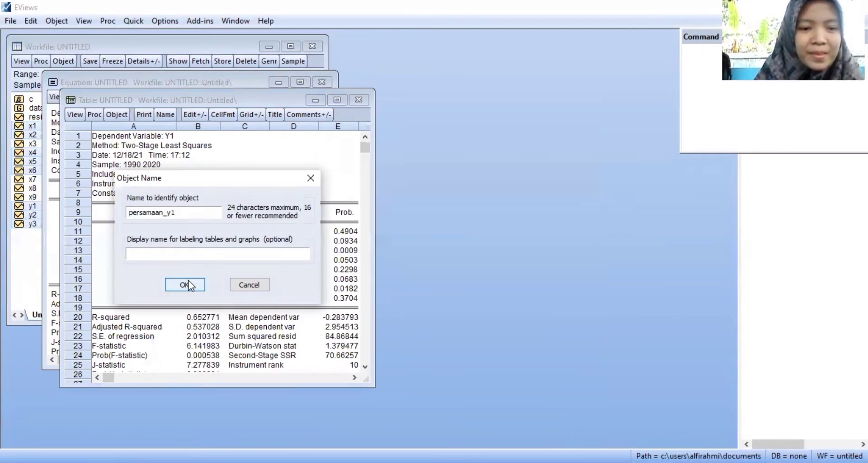
key("Return")
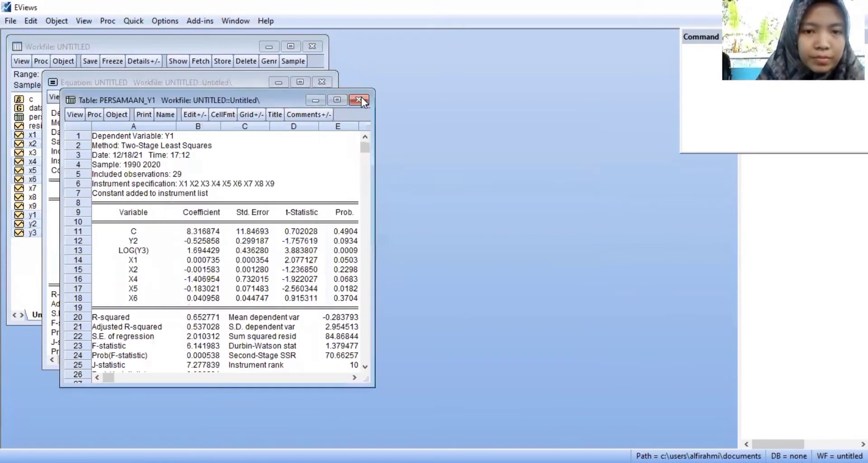
left_click(359, 100)
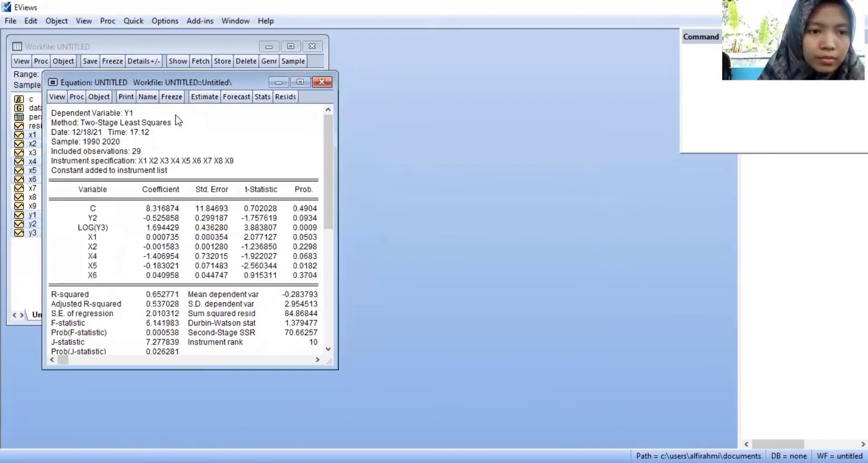
Step: Run the Histogram - Normality Test on the residuals of the estimated equation
left_click(58, 97)
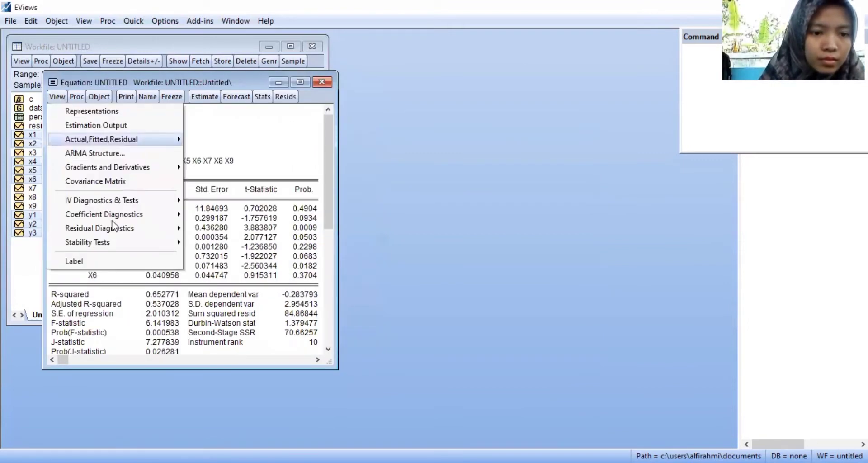
mouse_move(114, 228)
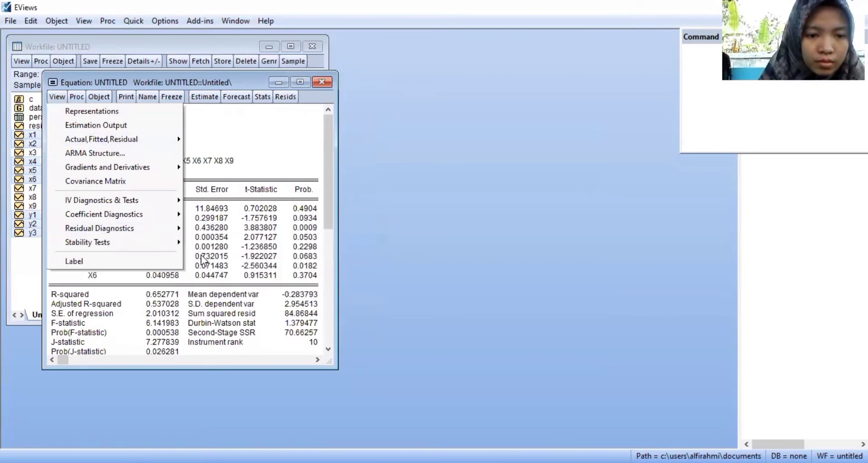
mouse_move(141, 228)
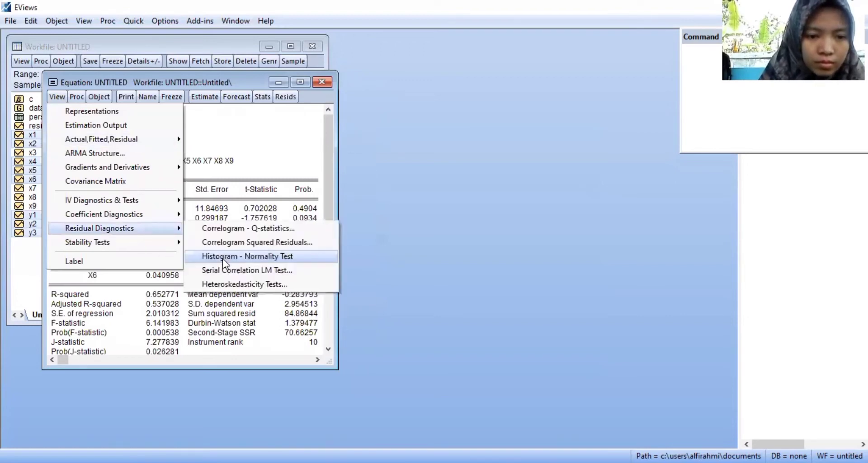
left_click(224, 262)
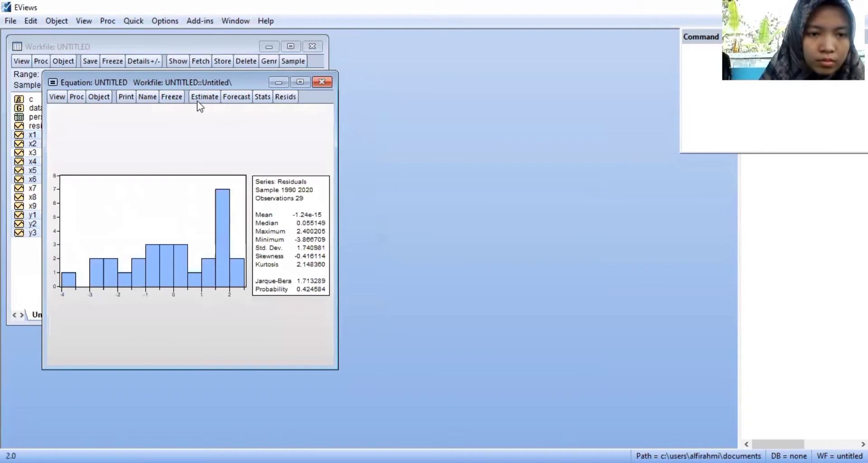
Step: Freeze the residual histogram as a graph and freeze that graph into a second copy
left_click(172, 97)
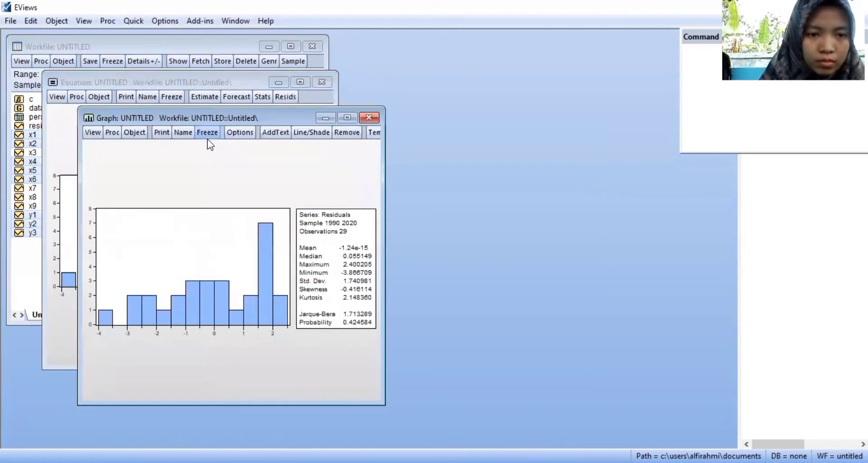
left_click(207, 133)
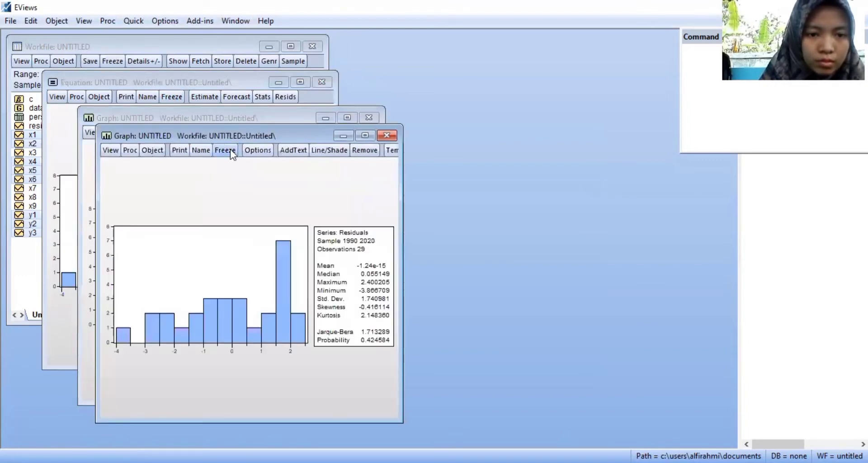
left_click(201, 150)
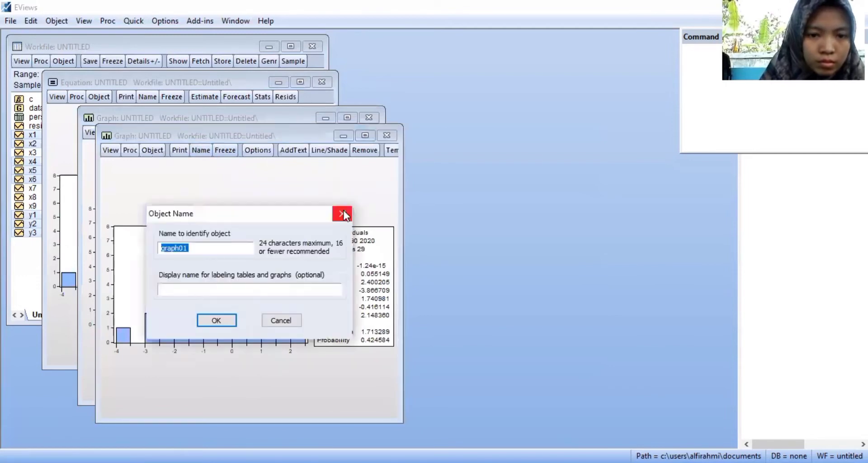
left_click(342, 214)
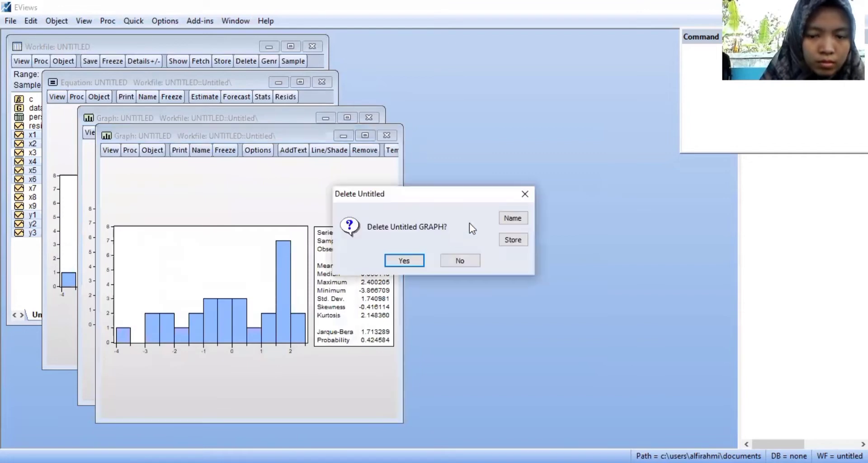
Step: Save the second histogram graph under the name uji_normalitas_y1 and delete the remaining untitled graph copy
left_click(510, 219)
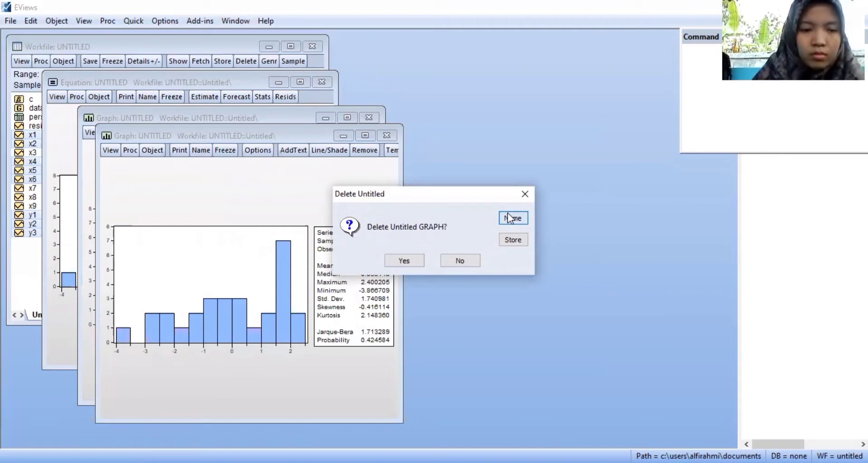
left_click(510, 219)
type("uj")
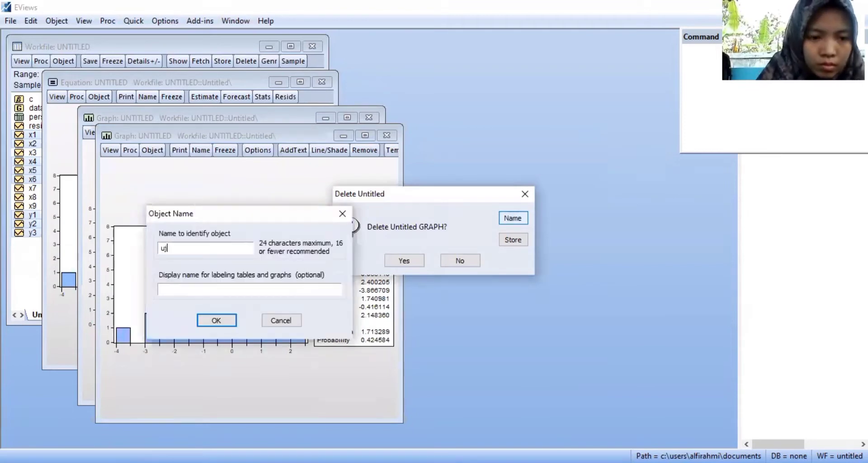
type("i_N")
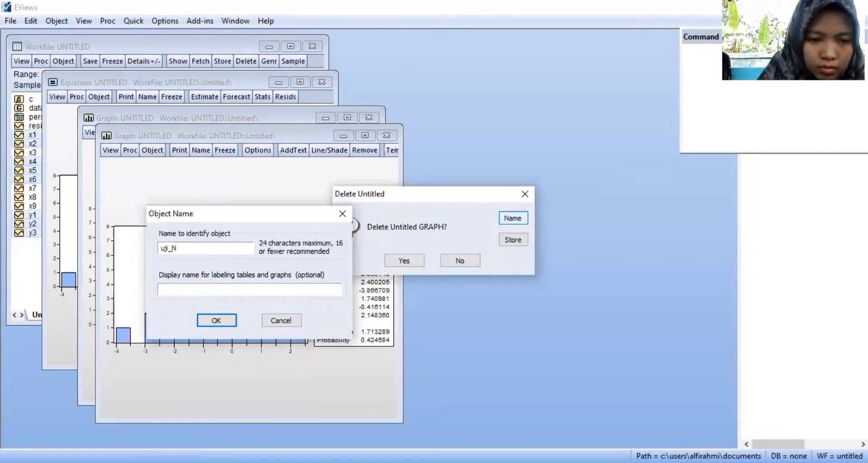
key("BackSpace")
key("BackSpace")
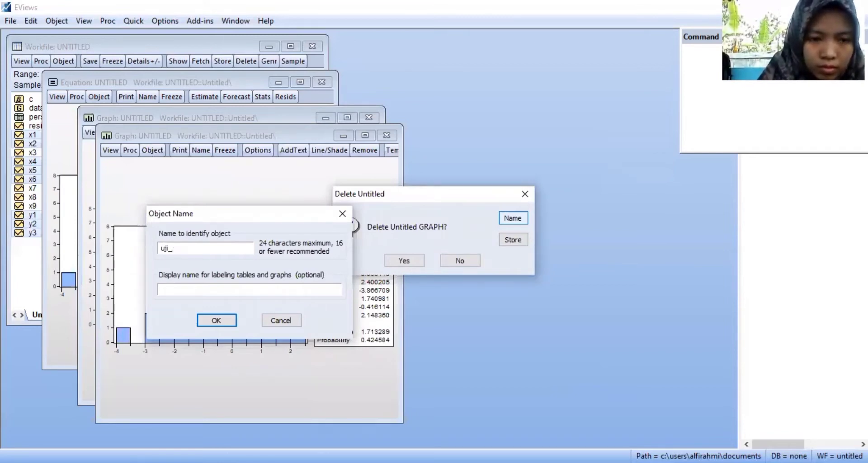
type("no")
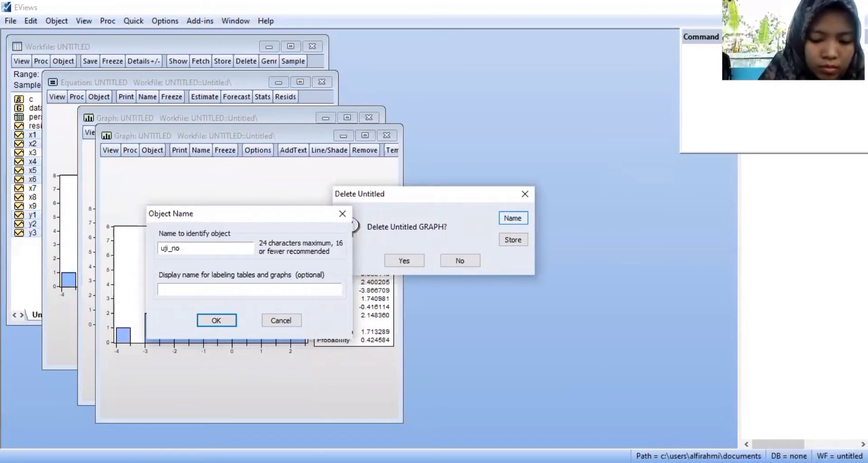
type("rmalita")
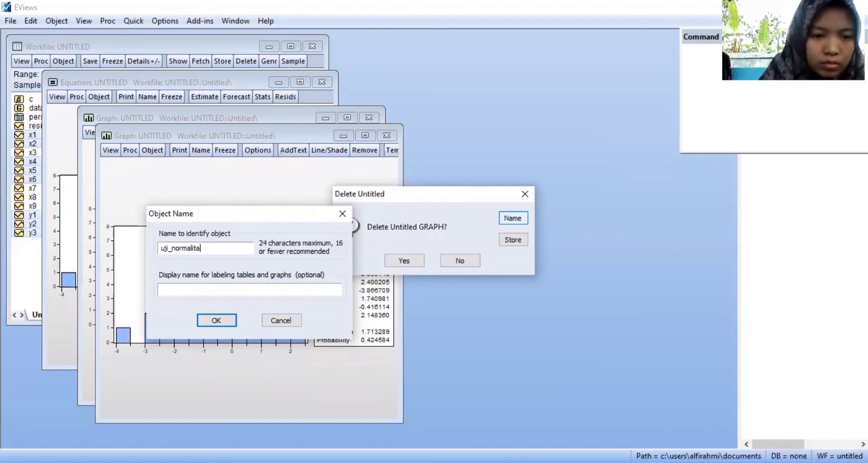
type("s")
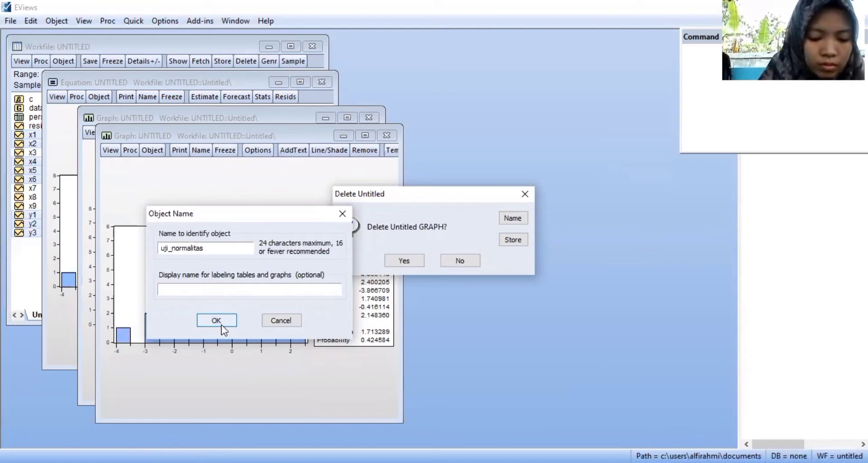
type("_")
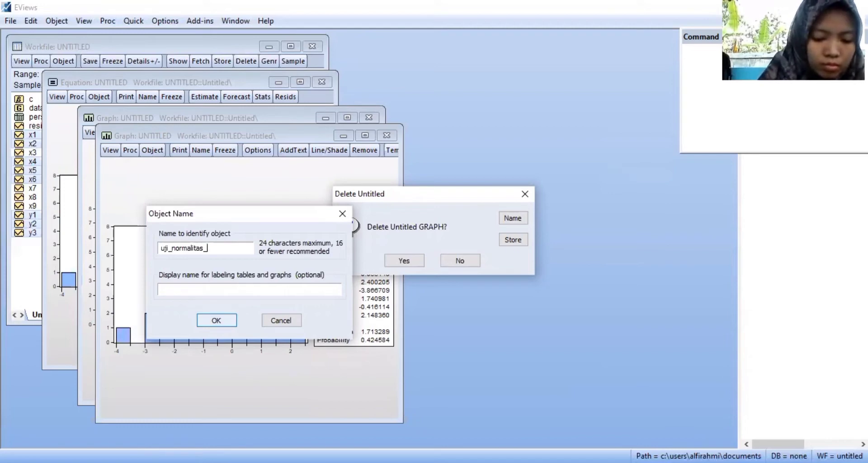
type("y")
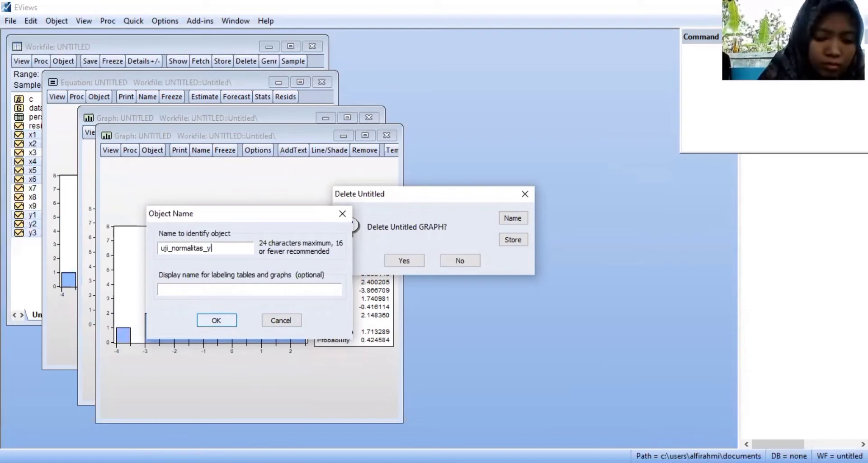
key("BackSpace")
type("y1")
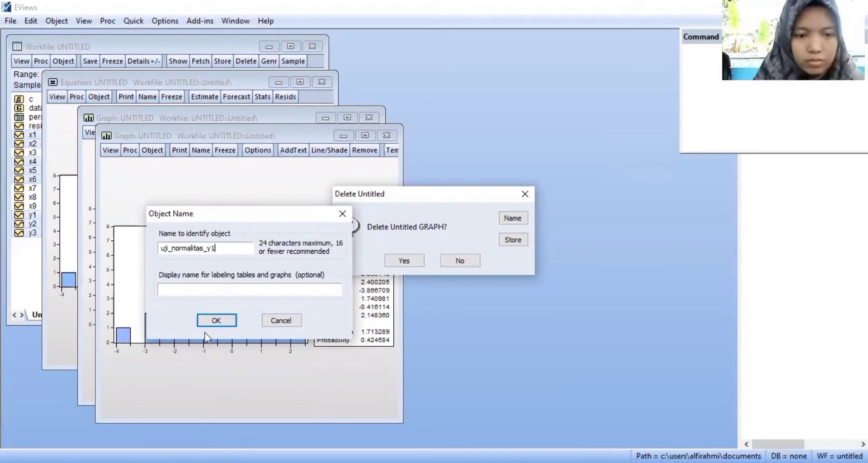
left_click(217, 321)
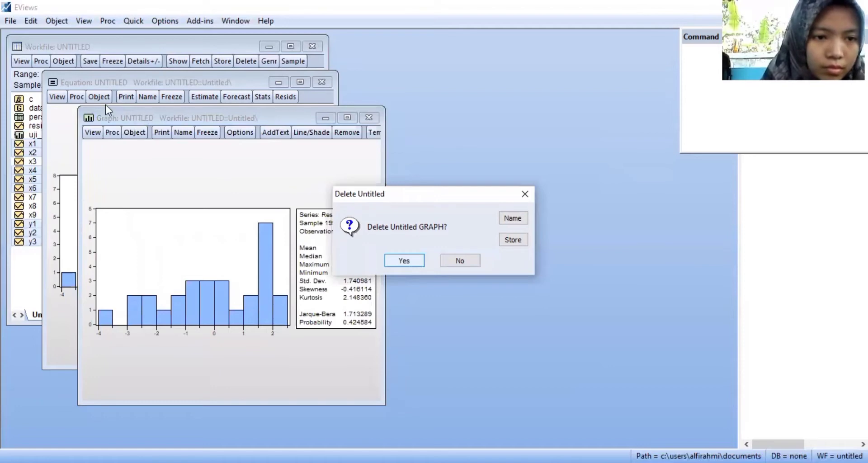
key("Return")
Step: Run the Serial Correlation LM Test on the equation's residuals with 2 lags included
left_click(54, 97)
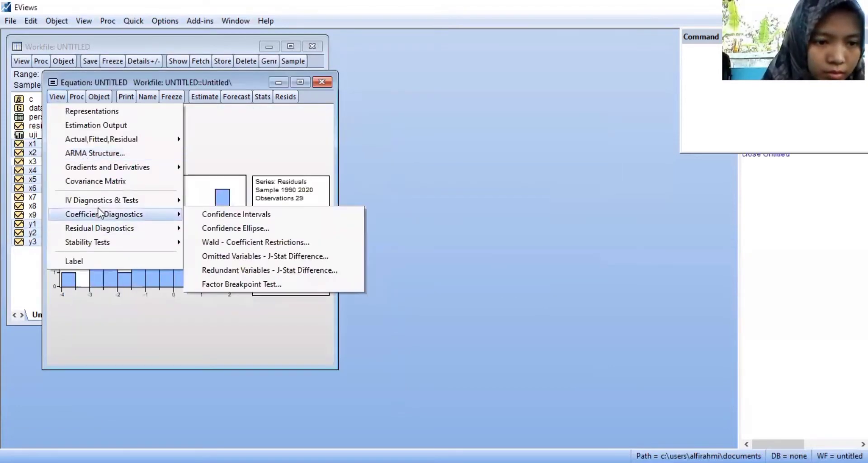
mouse_move(107, 234)
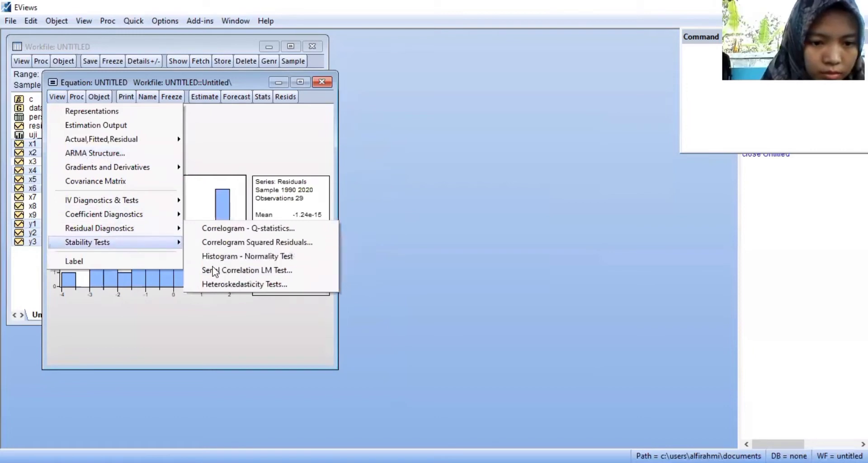
left_click(212, 270)
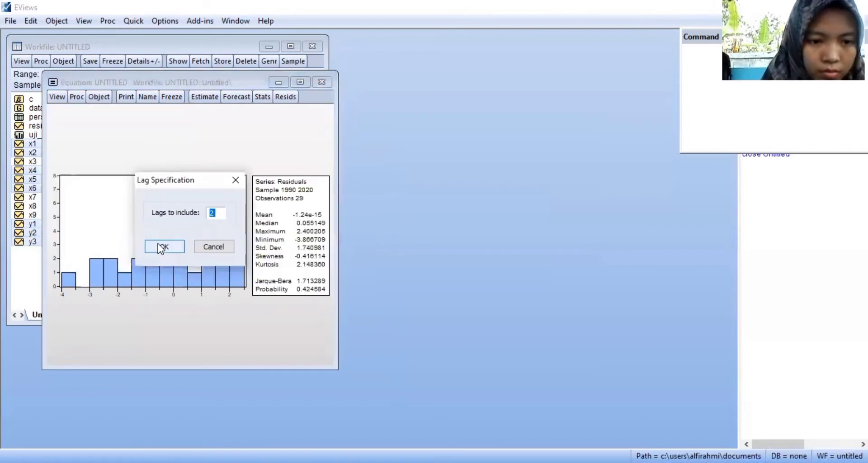
left_click(159, 246)
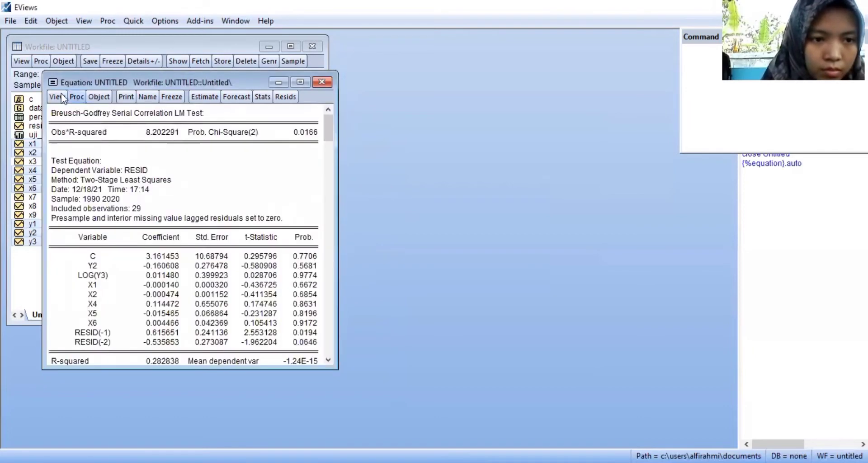
Step: Freeze the serial correlation test output as a table, name it uji_autokorelasi_y1 and close the table
left_click(172, 96)
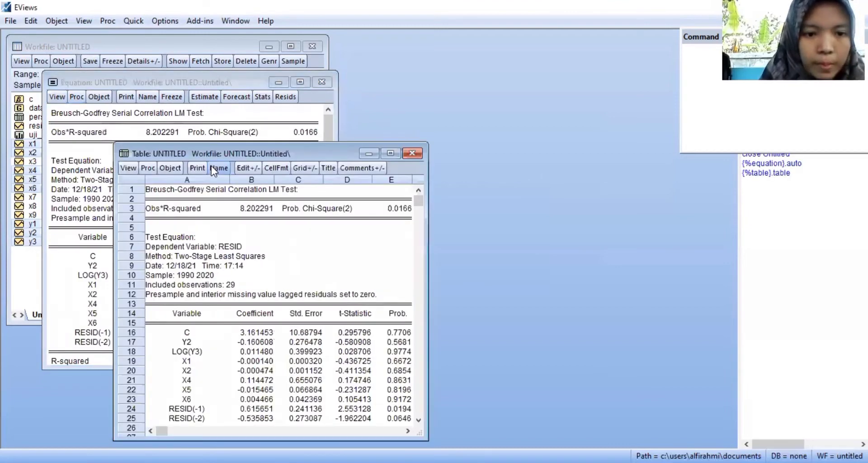
left_click(211, 167)
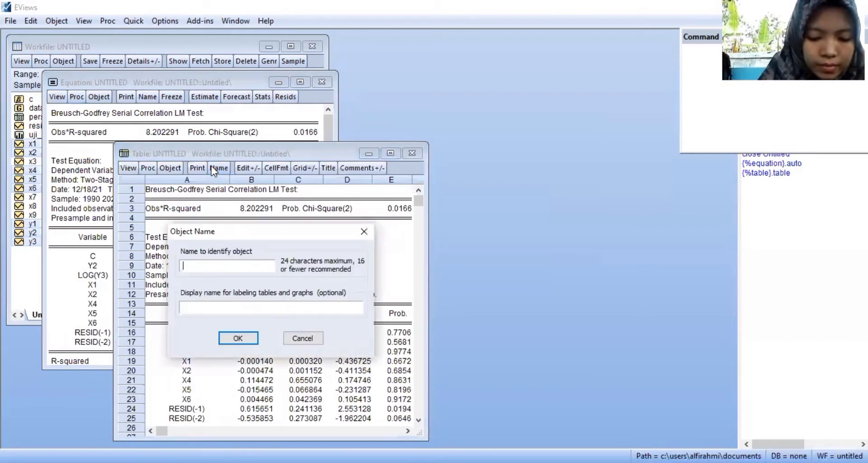
type("u")
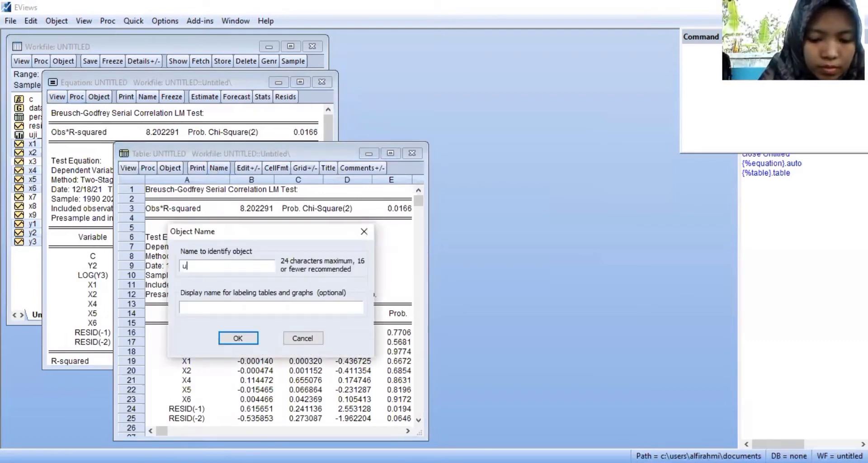
type("ji_")
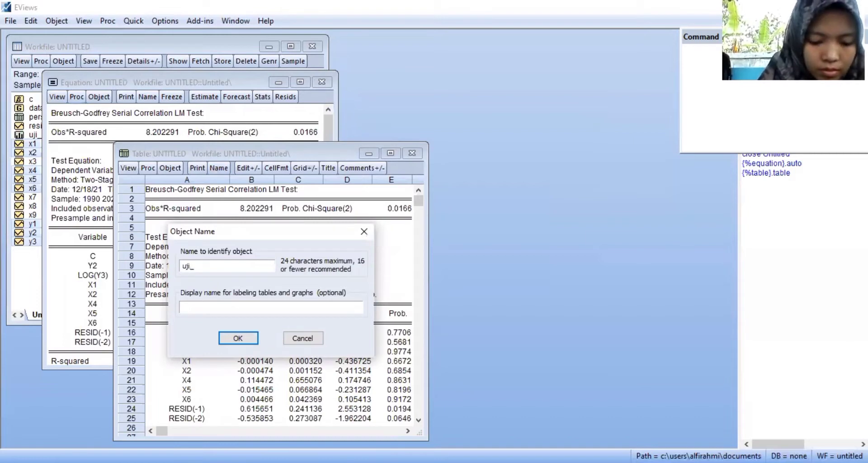
type("autok")
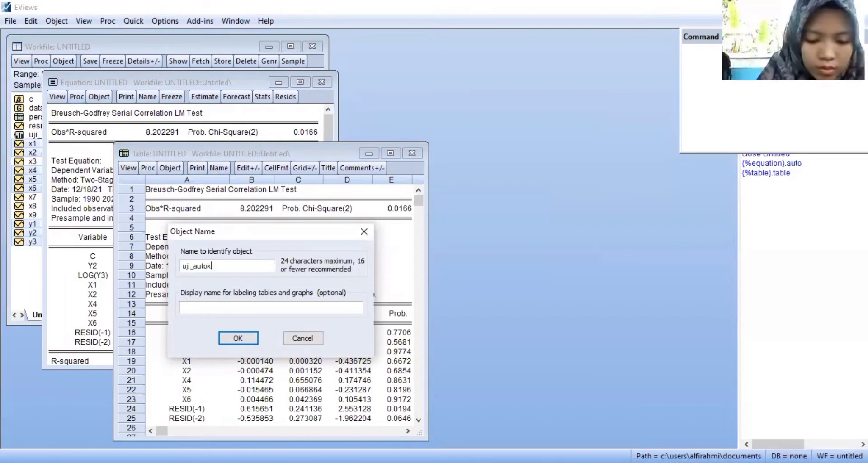
type("orel")
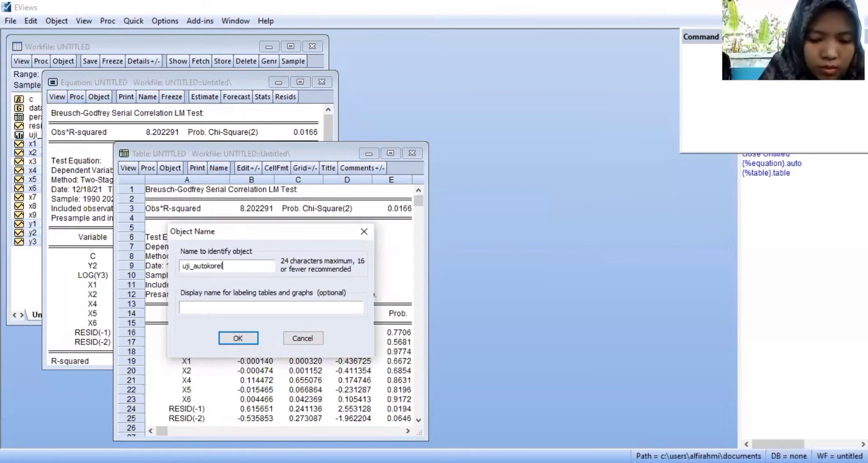
type("asi")
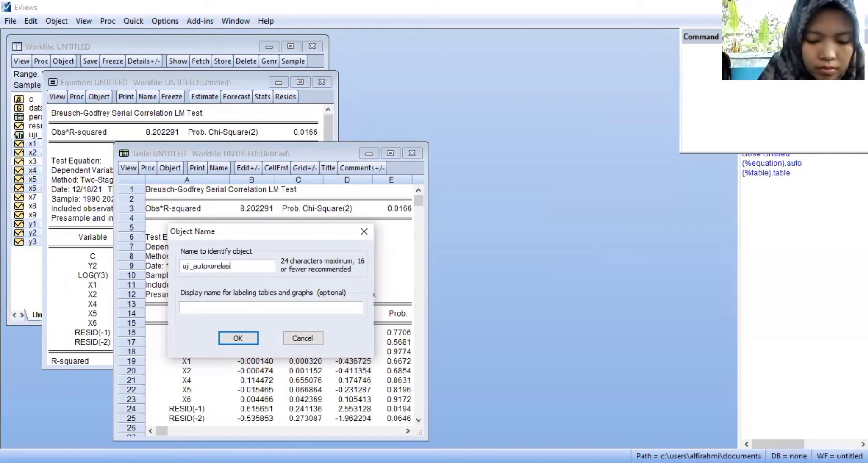
type("_")
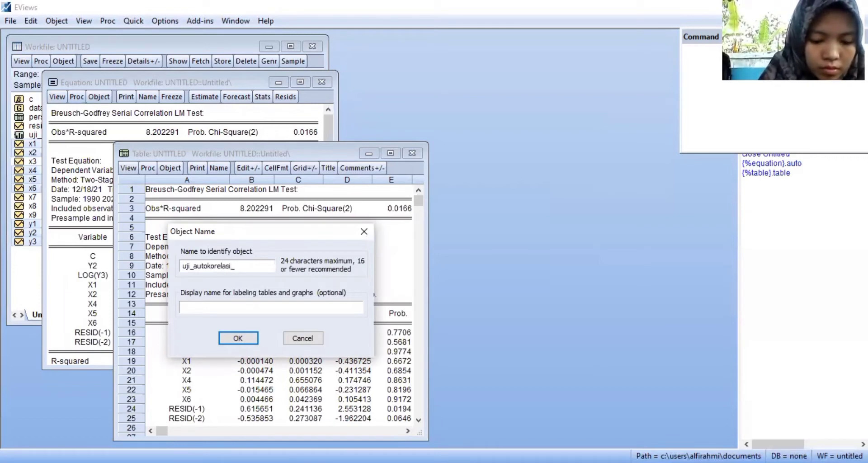
type("y1")
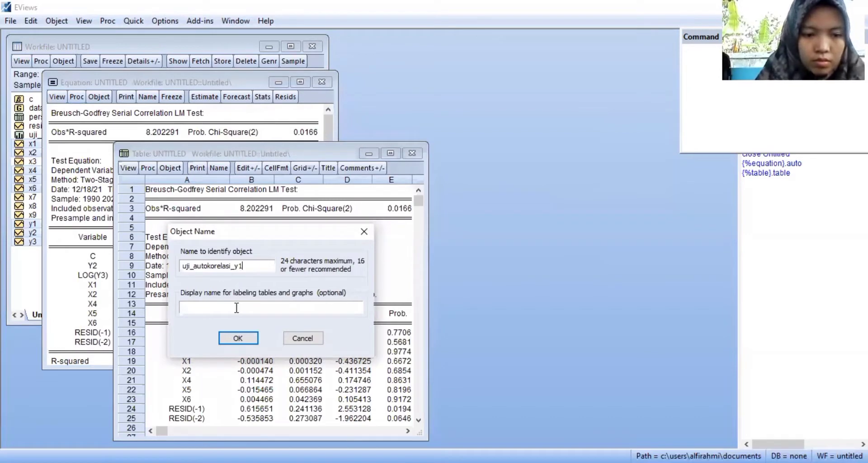
left_click(237, 338)
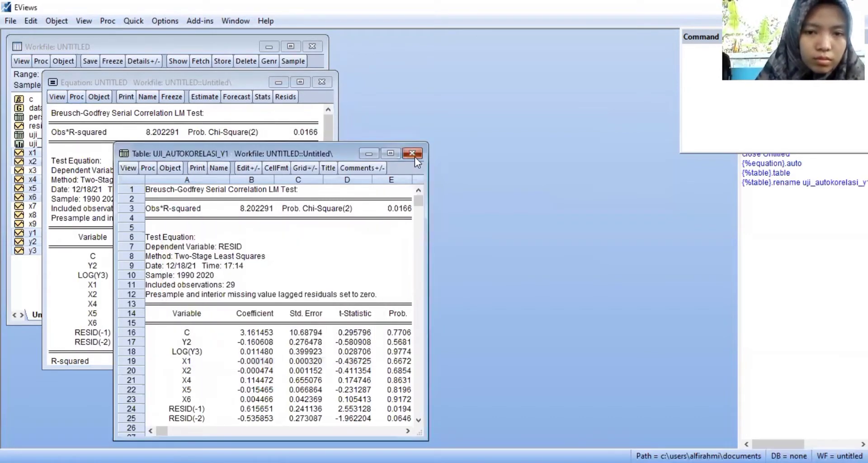
left_click(413, 154)
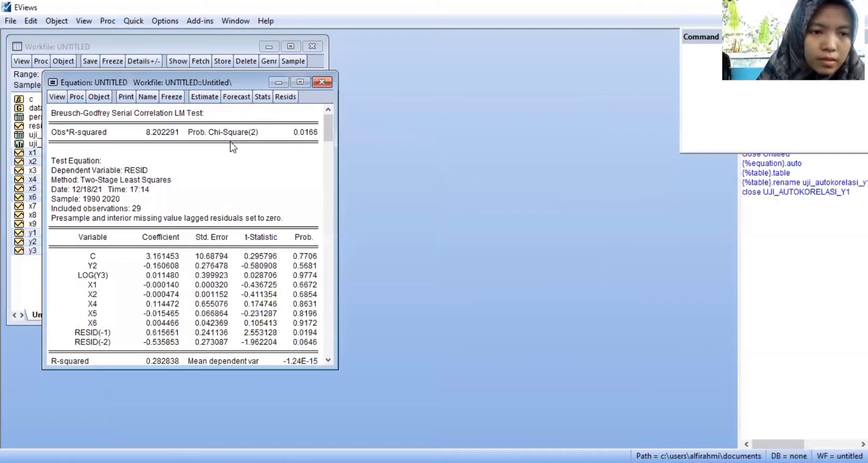
Step: Run the Breusch-Pagan-Godfrey heteroskedasticity test on the residuals with regressors c y2 log(y3) x1 x2 x4 x5 x6
left_click(55, 100)
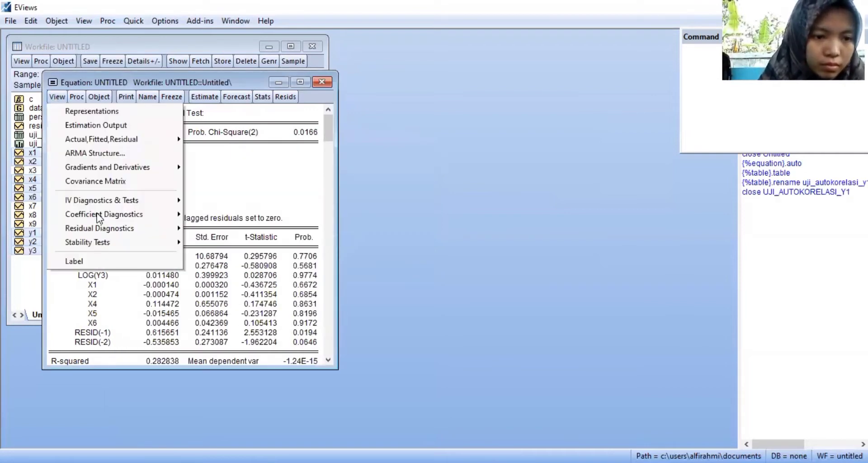
mouse_move(101, 228)
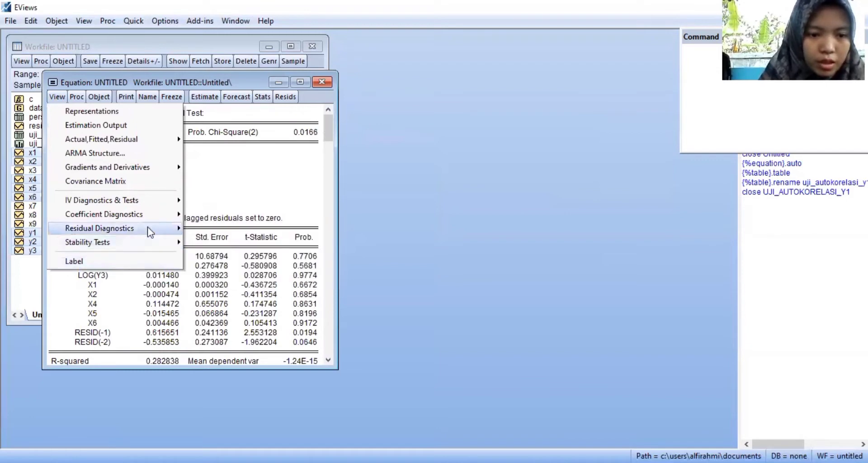
mouse_move(150, 230)
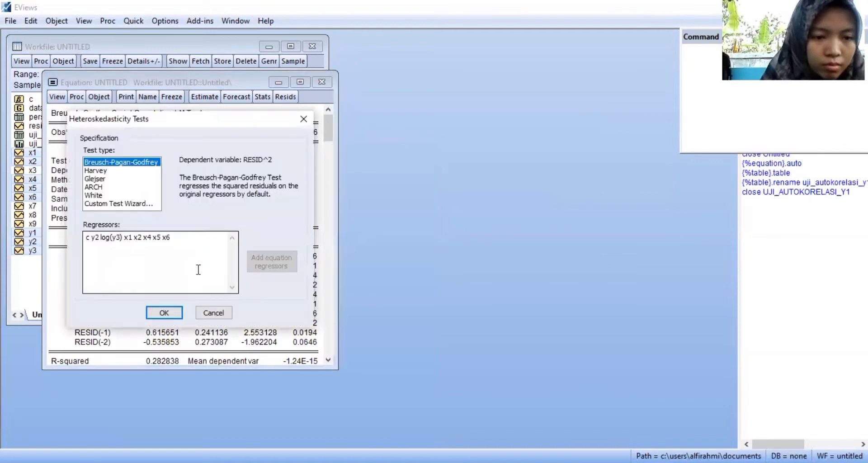
left_click(160, 292)
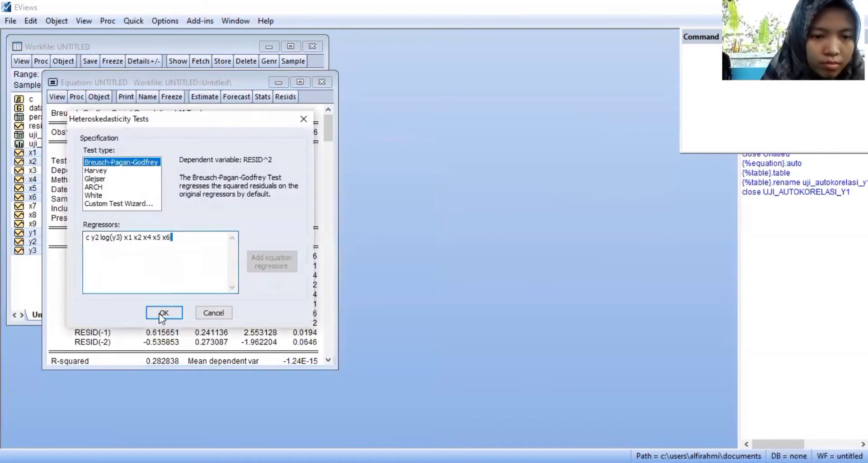
left_click(163, 313)
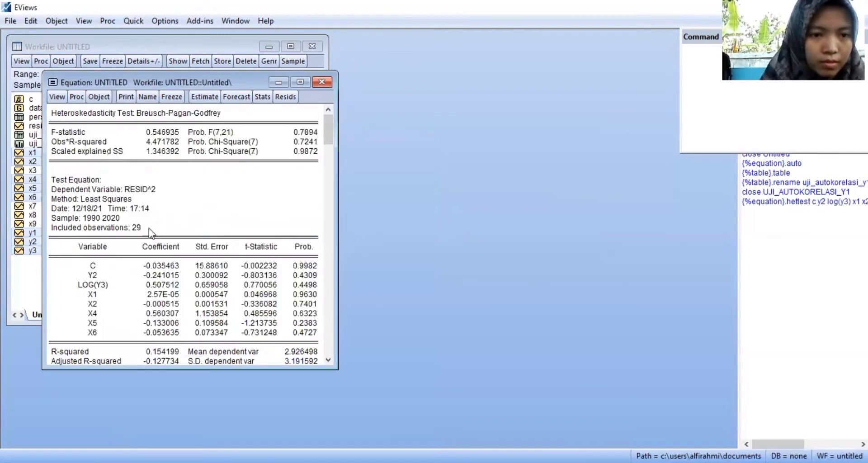
Step: Freeze the heteroskedasticity test output as a table, name it uji_heteros_y1 and close the table
left_click(165, 99)
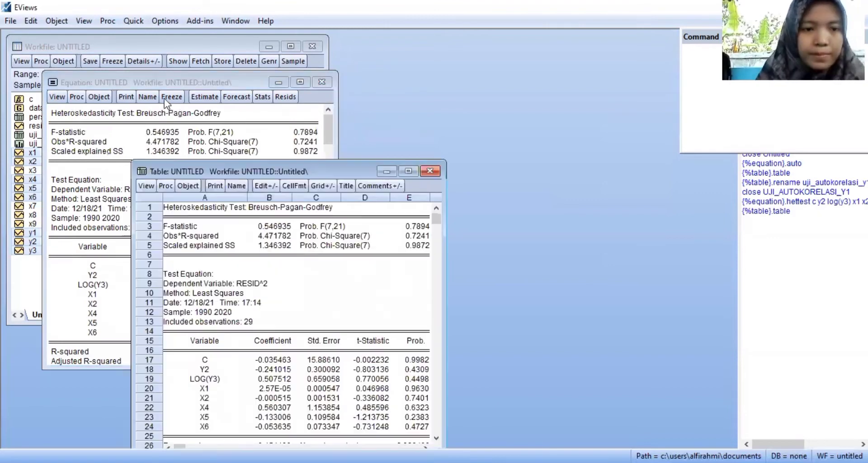
left_click(232, 185)
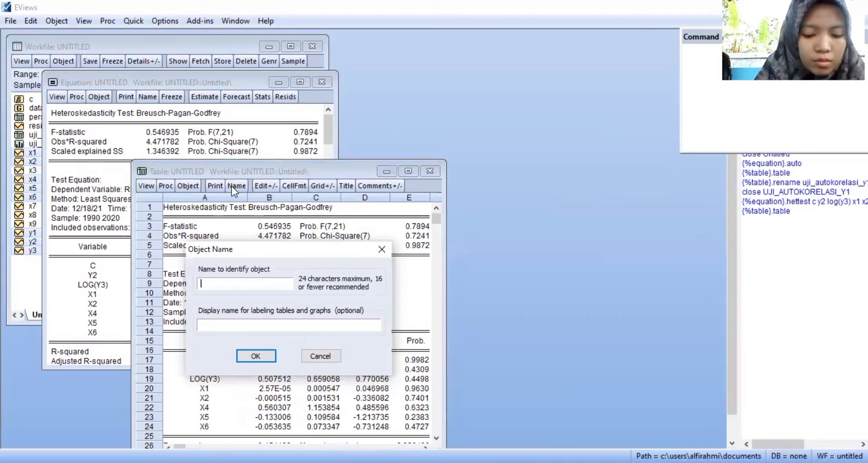
type("u")
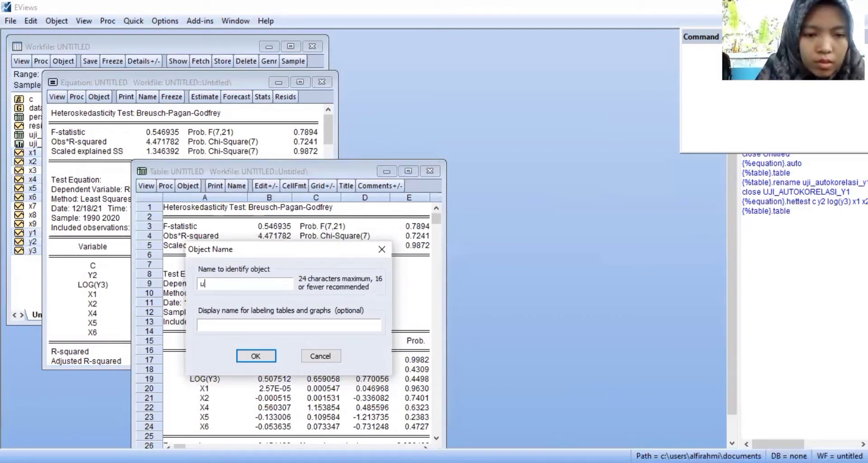
type("ji_h")
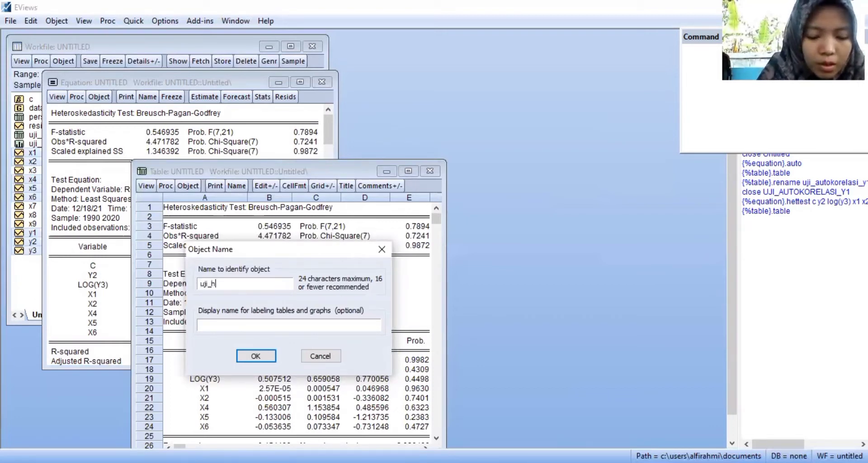
type("eteros")
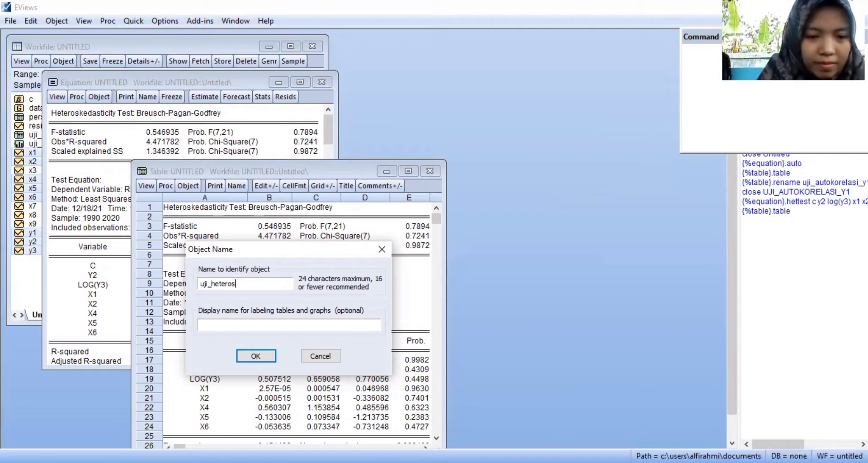
type("_")
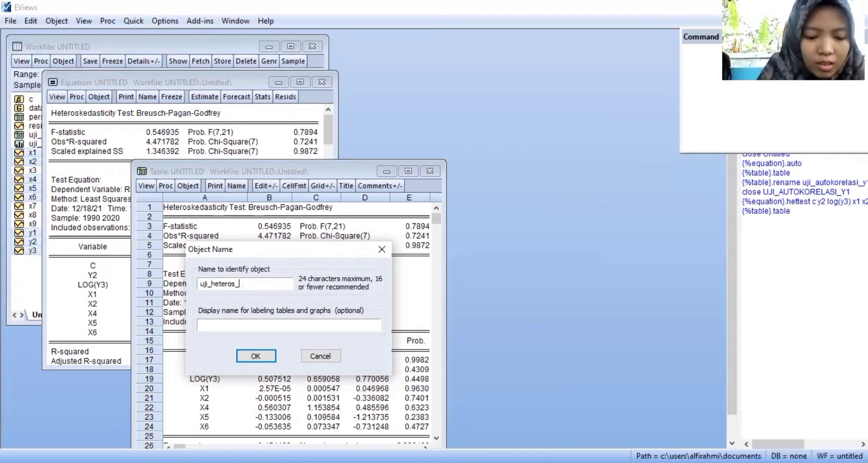
type("y1")
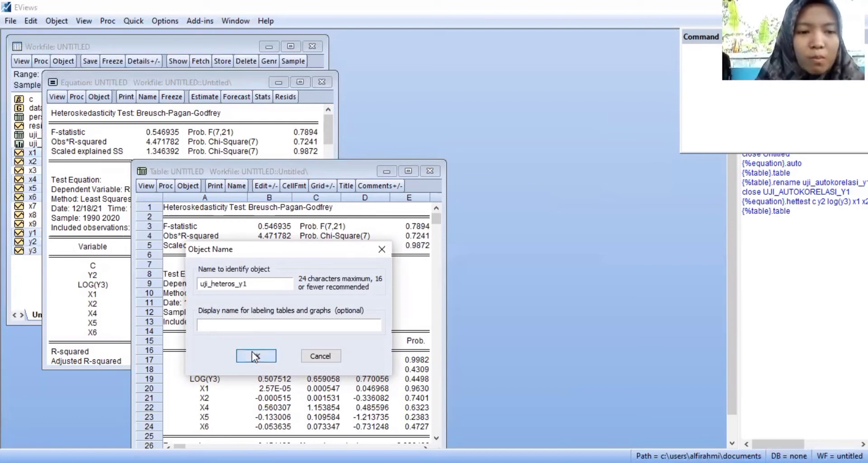
key("Return")
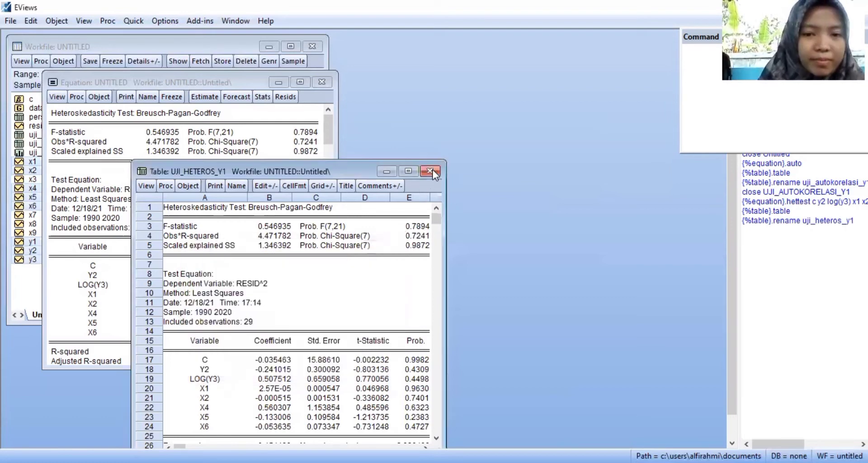
left_click(431, 172)
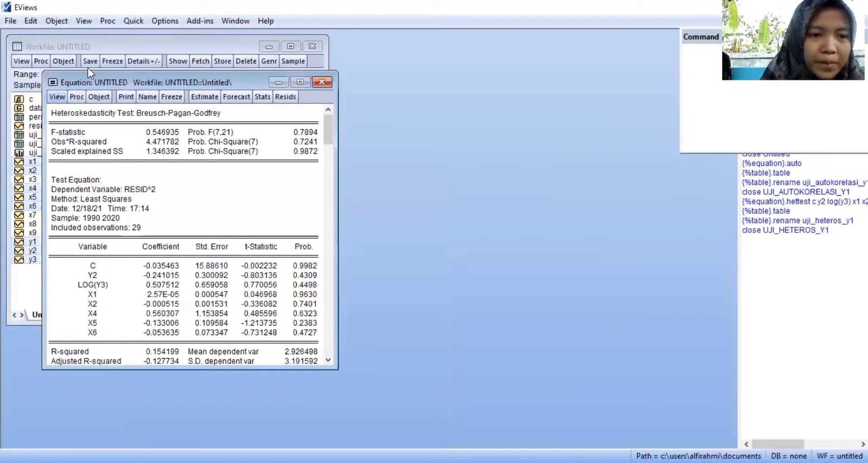
Step: Compute the group correlations for the series y2 y3 x1 x2 x4 x5 x6, leaving y1 out of the list
left_click(134, 21)
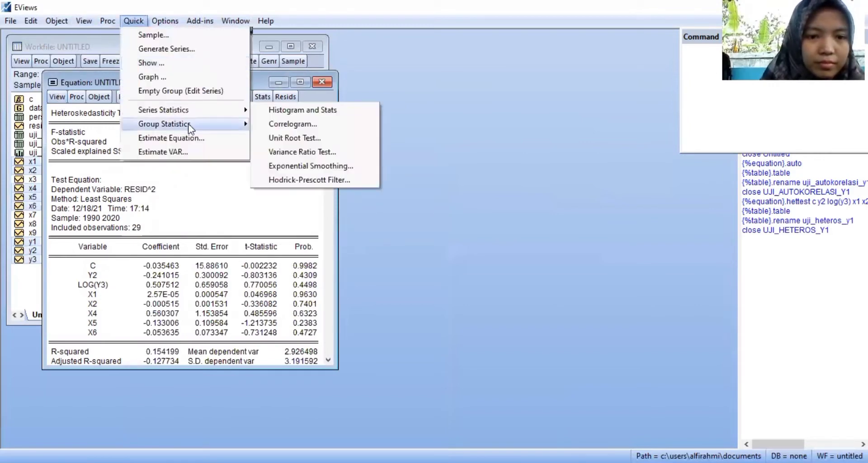
mouse_move(210, 126)
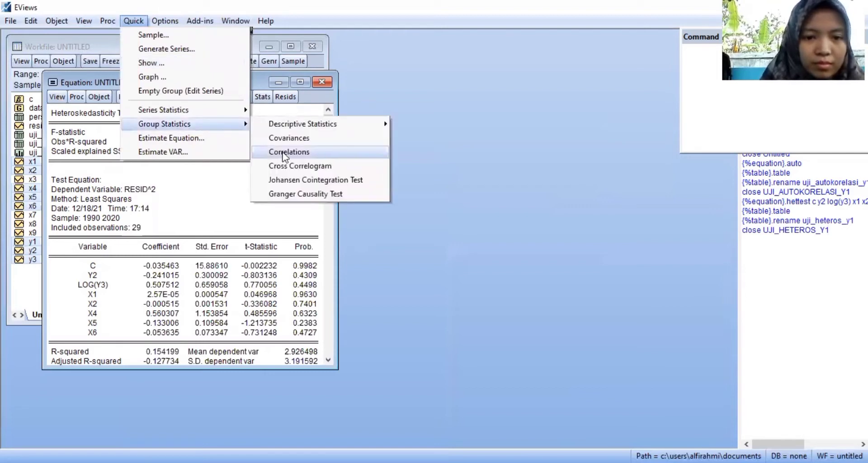
key("Return")
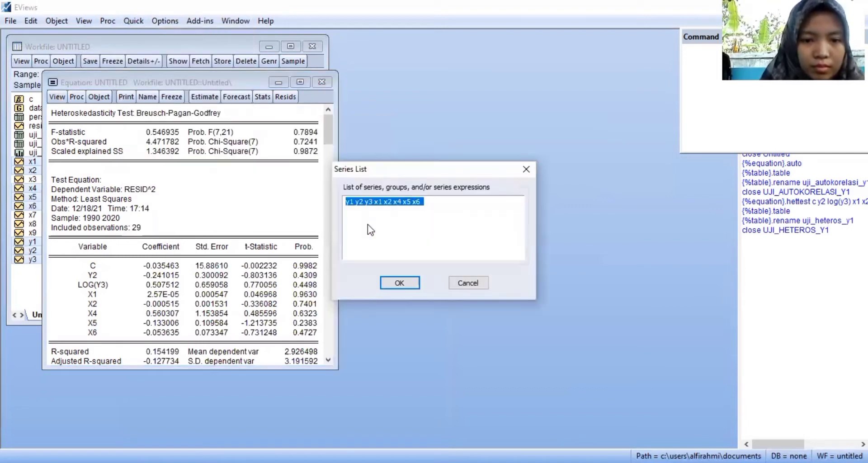
left_click(363, 202)
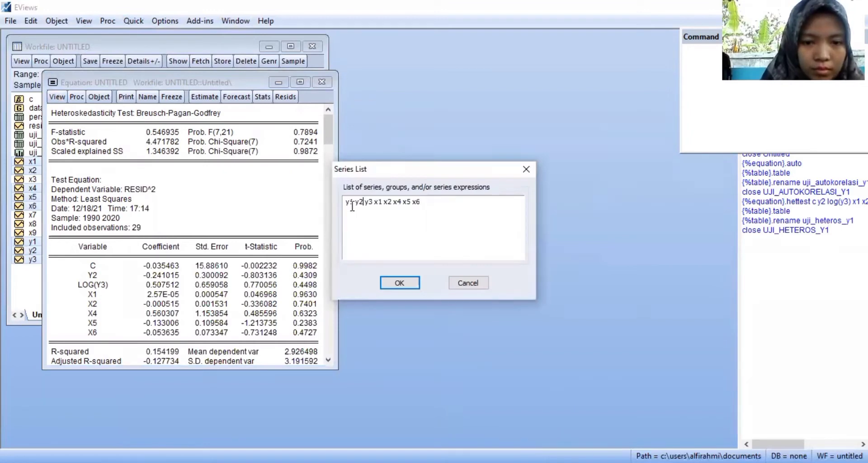
left_click(355, 202)
key("BackSpace")
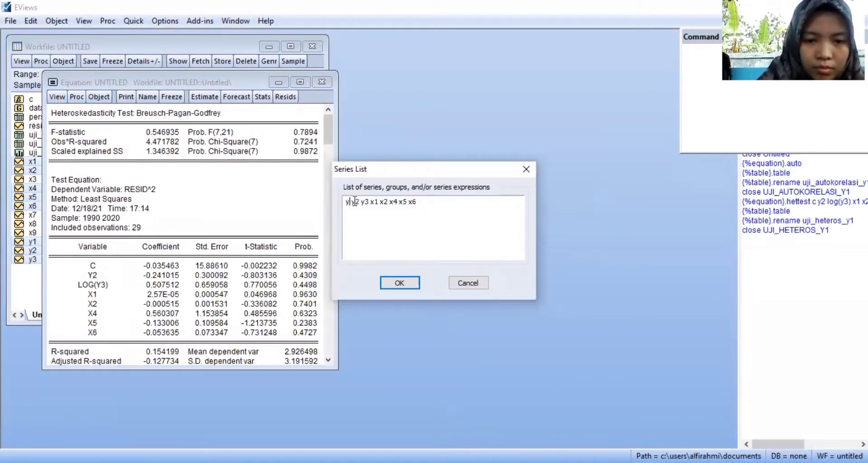
key("BackSpace")
key("Delete")
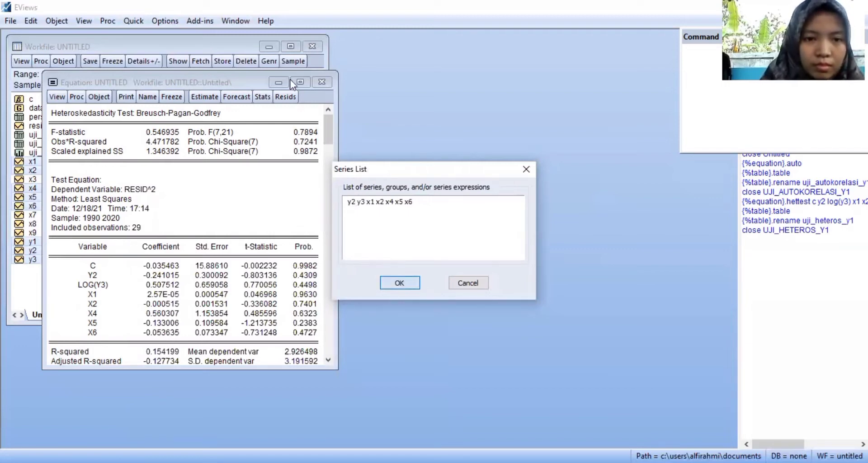
key("Return")
Step: Freeze the correlation matrix as a table, name it uji_multi_y1 and close the table
left_click(277, 58)
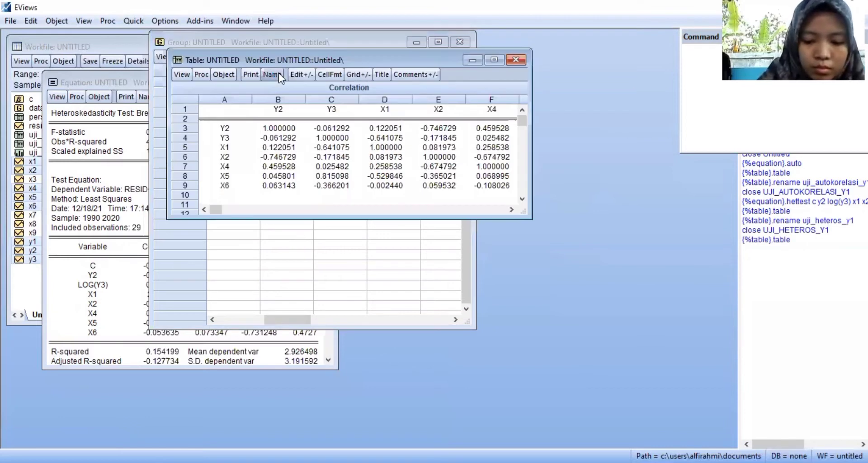
left_click(278, 74)
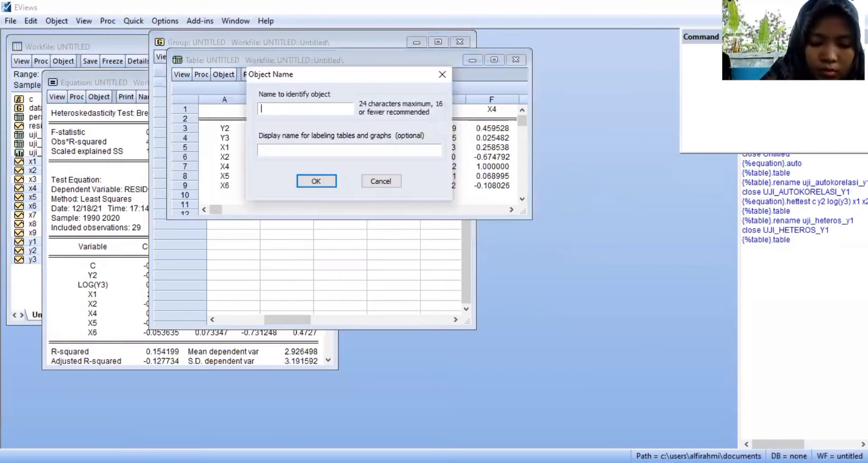
type("uji")
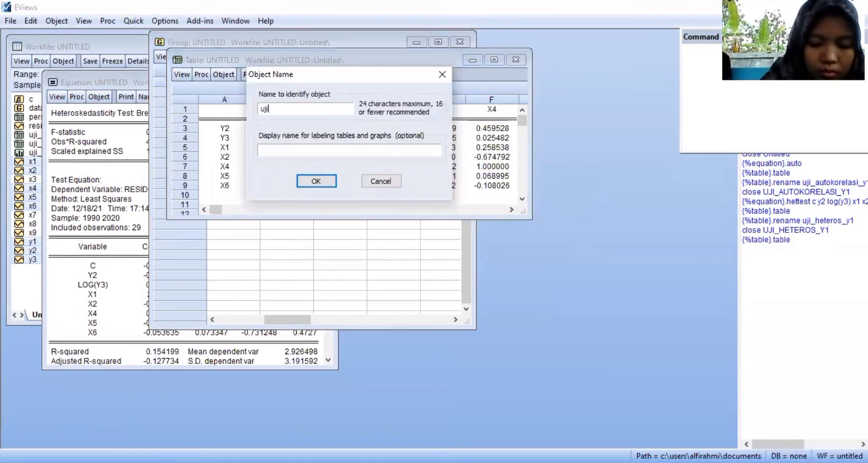
type("_mul")
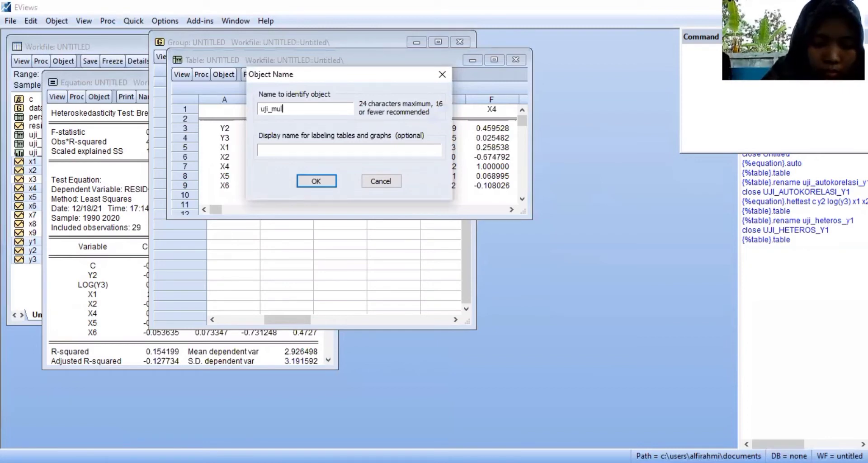
type("ti")
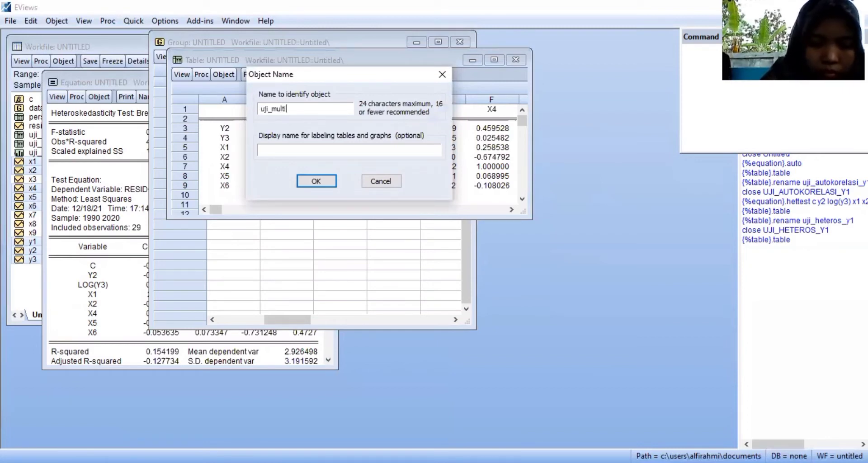
type("_y1")
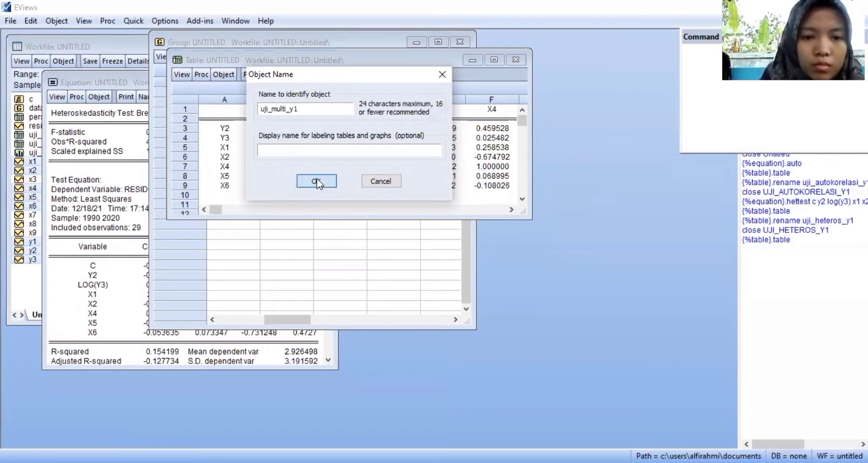
key("Return")
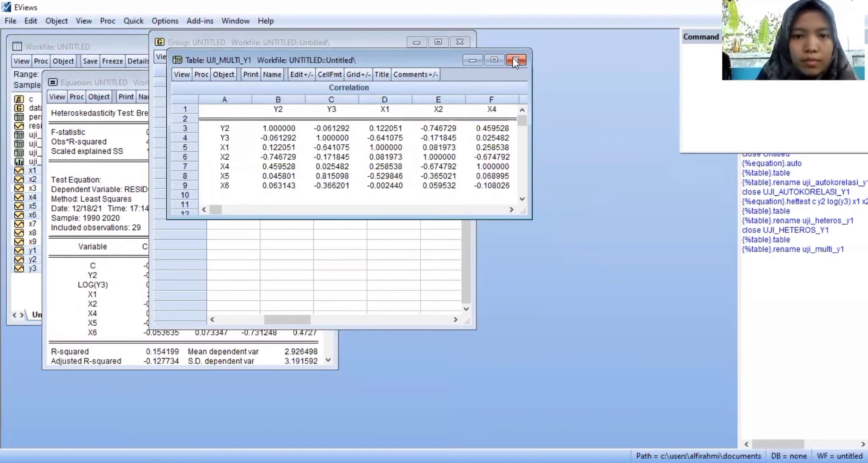
left_click(513, 59)
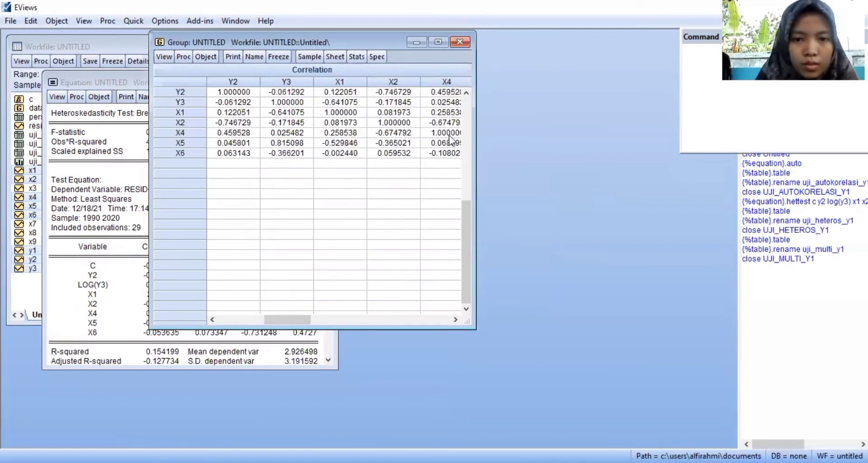
Step: Close the correlation group and the y1 equation, deleting both untitled objects
left_click(454, 192)
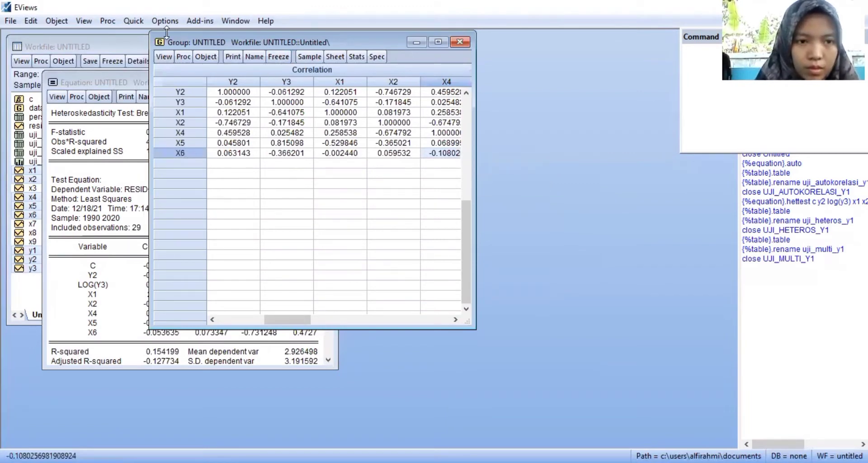
left_click_drag(167, 32, 154, 36)
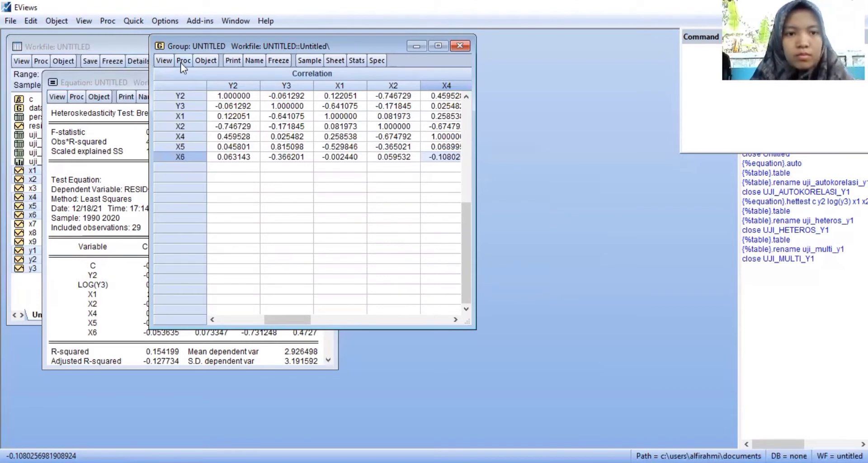
left_click_drag(201, 45, 201, 100)
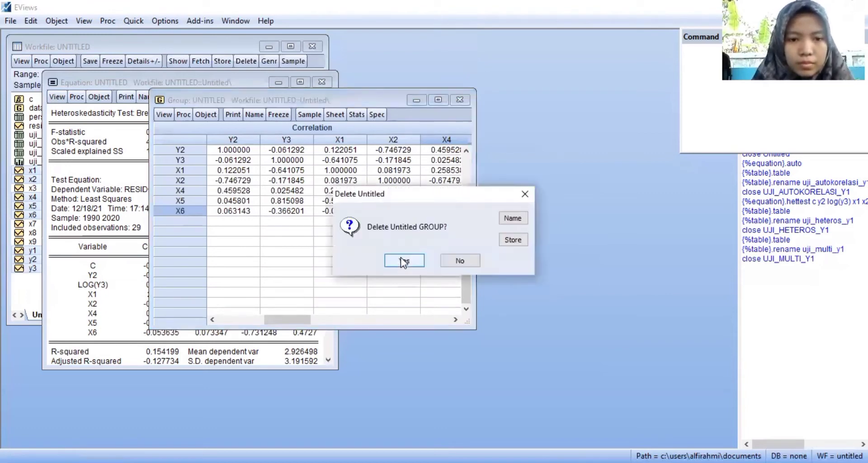
key("Return")
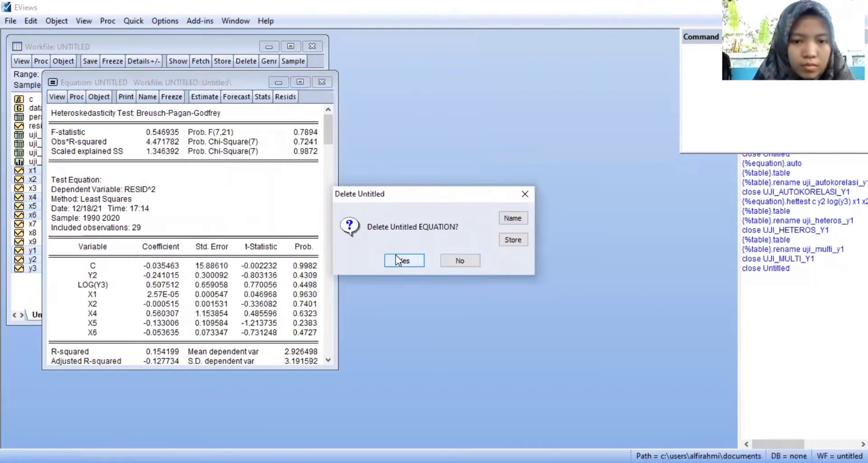
key("Return")
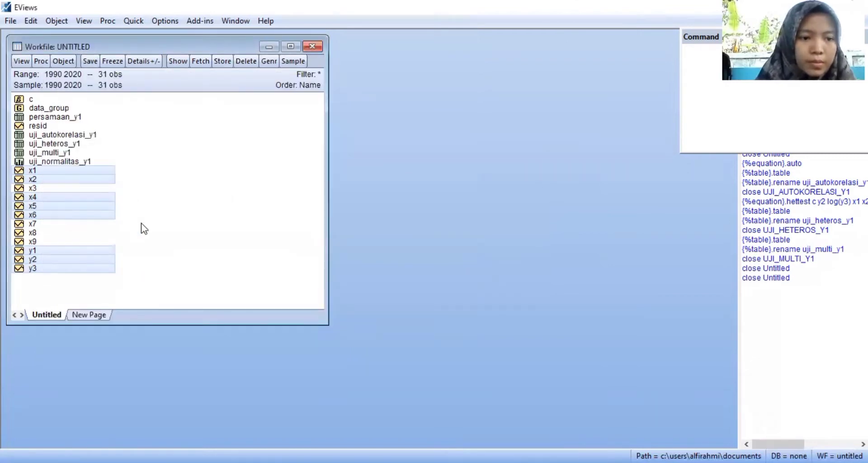
Step: Open a new equation specification from the series y2, y1, y3, x3, x4, x5, x6 and x7, with y2 as the dependent variable
left_click(58, 247)
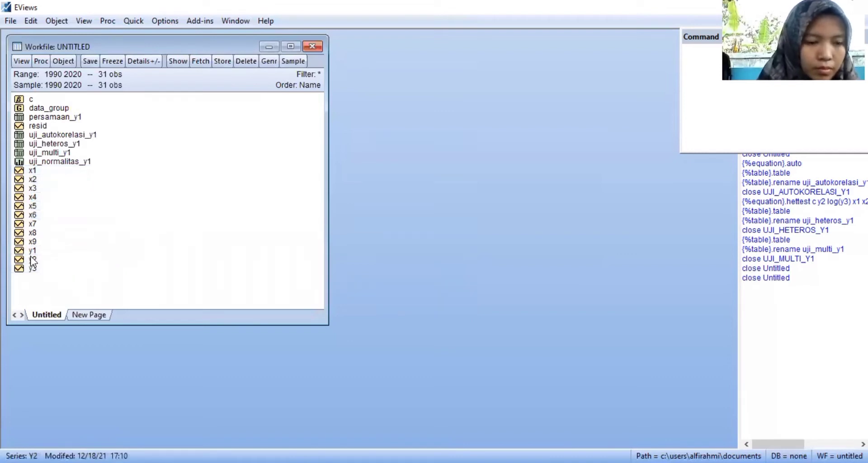
left_click(33, 258, "ctrl")
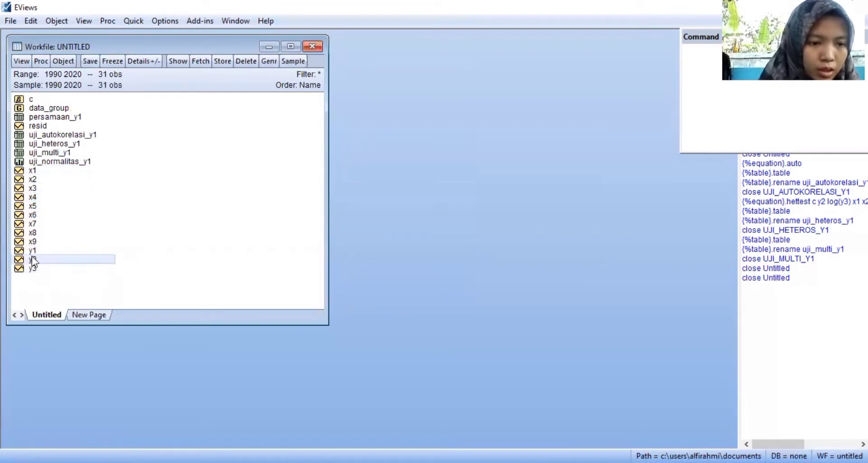
left_click(32, 268, "ctrl")
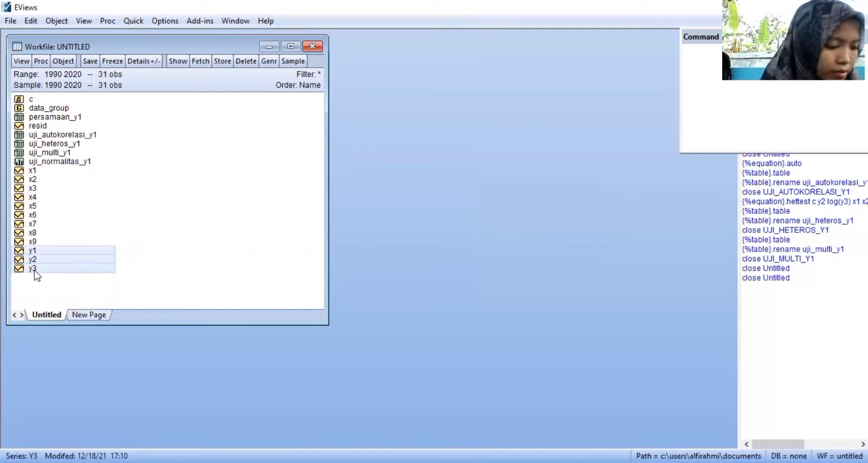
left_click(40, 188, "ctrl")
left_click(39, 197, "ctrl")
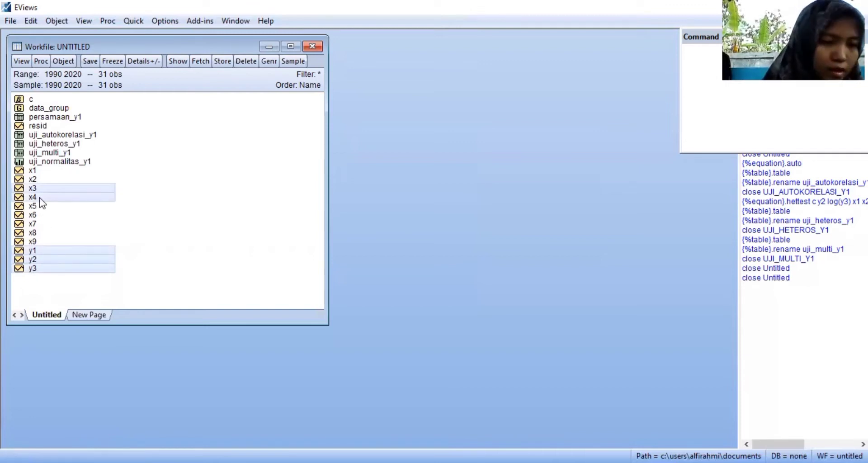
left_click(35, 206, "ctrl")
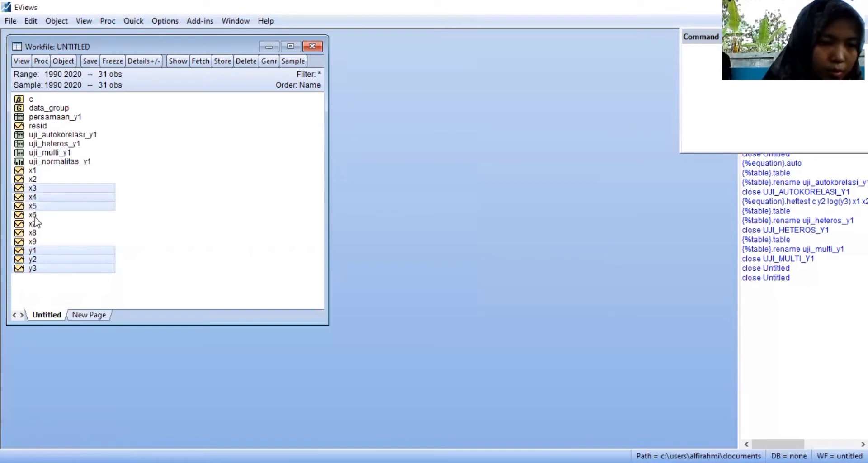
left_click(34, 216, "ctrl")
right_click(35, 226)
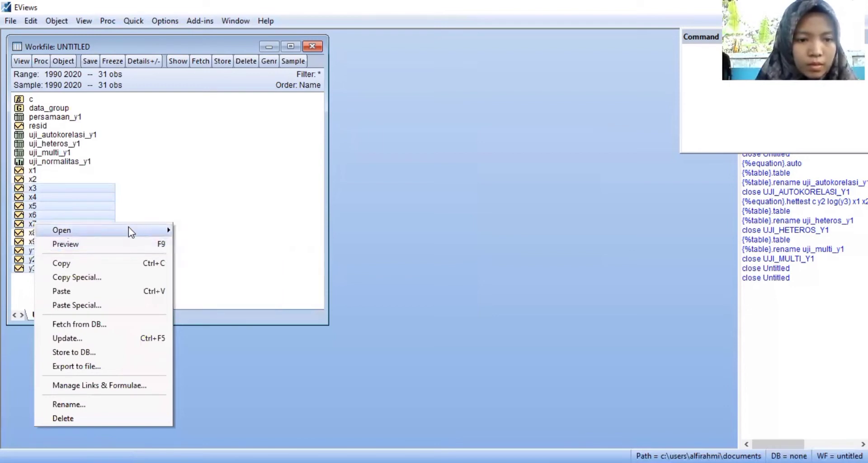
mouse_move(130, 230)
left_click(230, 244)
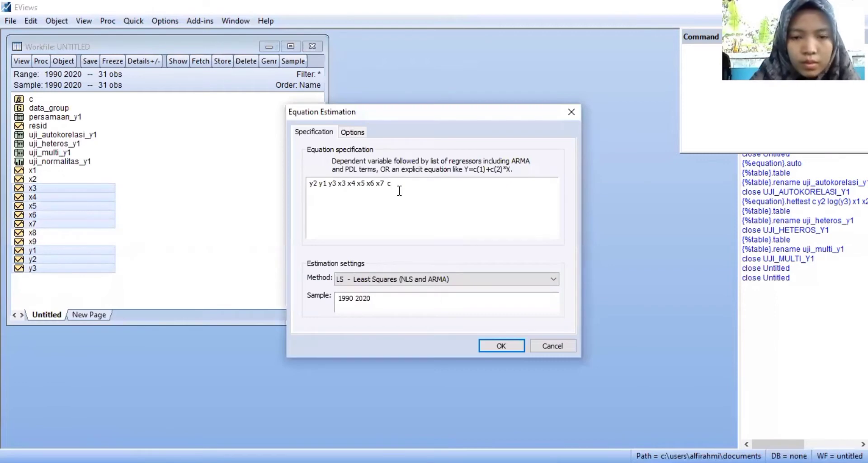
Step: Place the constant c right after y2 in the equation specification and replace the regressor y3 with log(y3)
left_click(319, 182)
type("c")
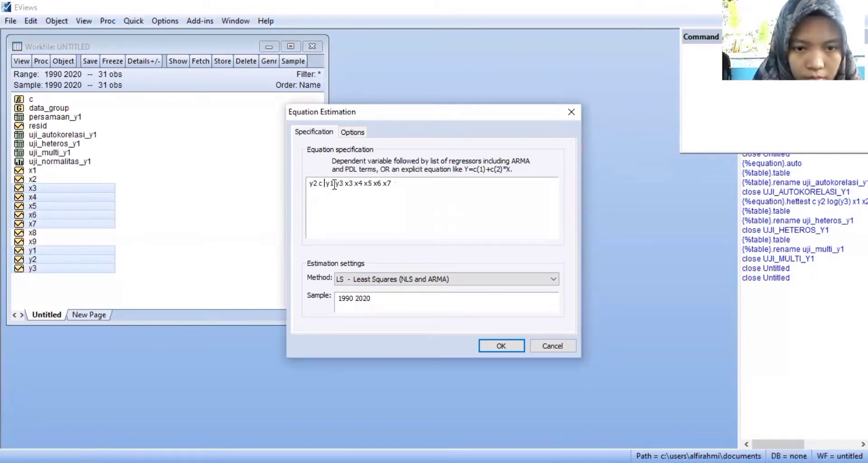
left_click(334, 183)
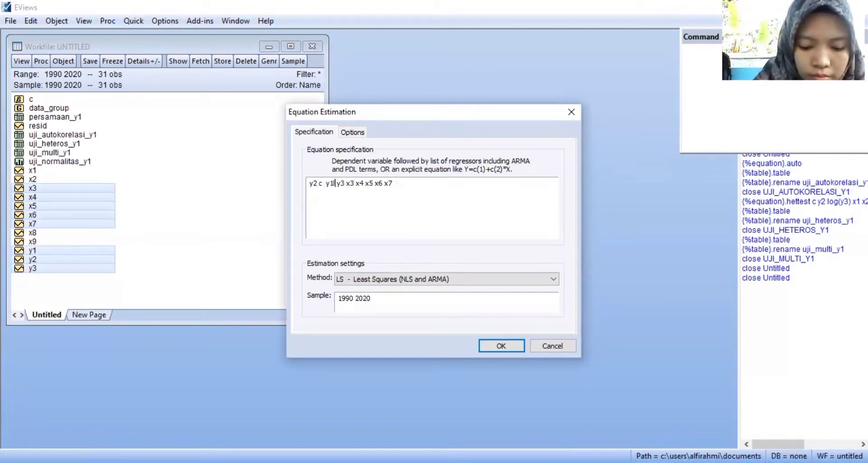
type("log")
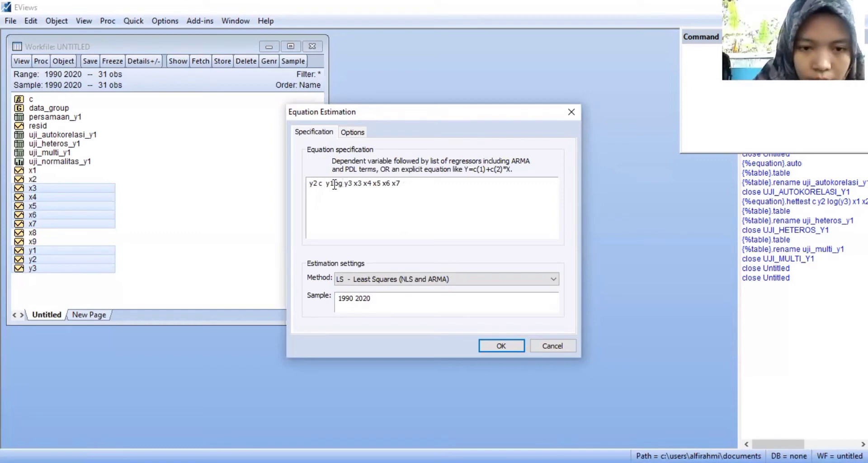
key("BackSpace")
key("BackSpace")
key("BackSpace")
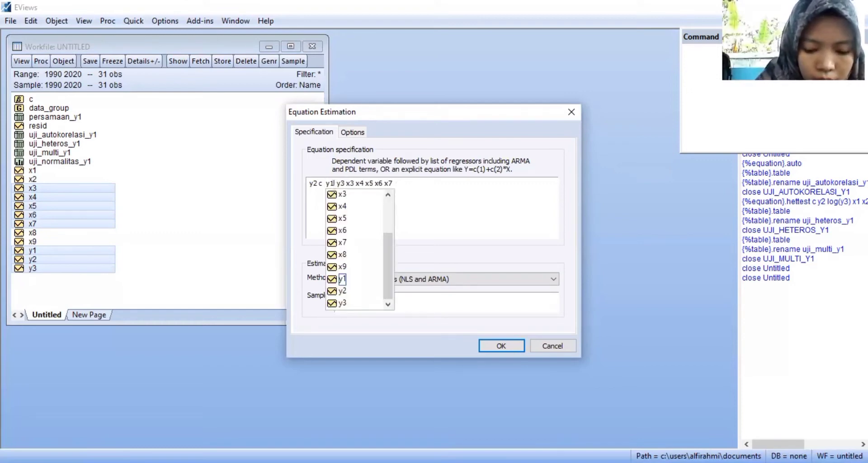
type("log")
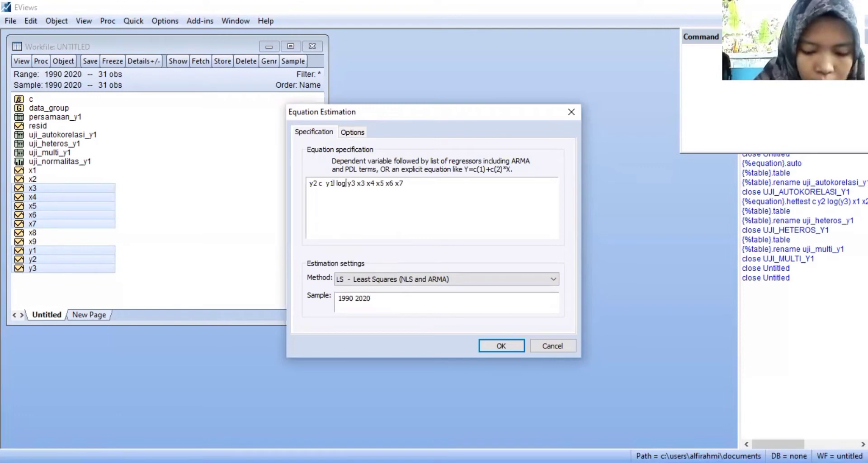
type("(")
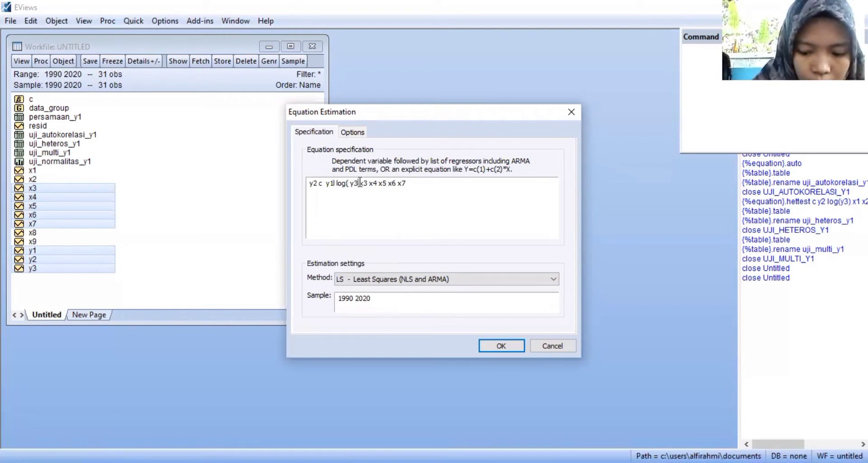
left_click(360, 183)
type(")")
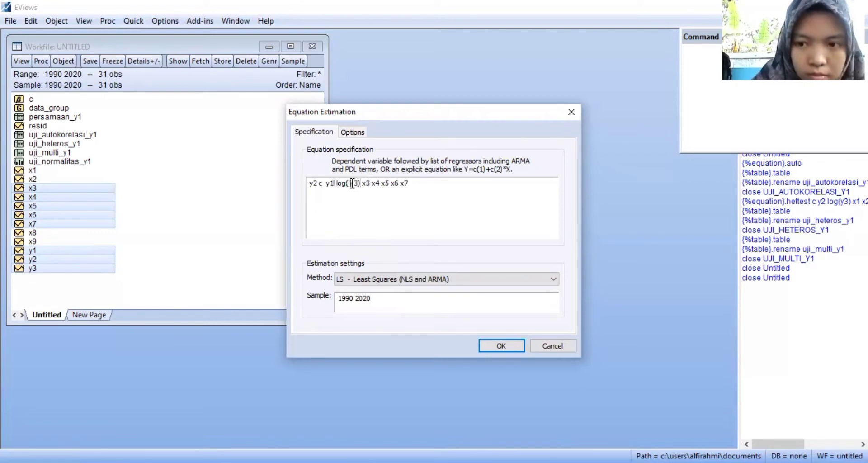
left_click(352, 183)
key("BackSpace")
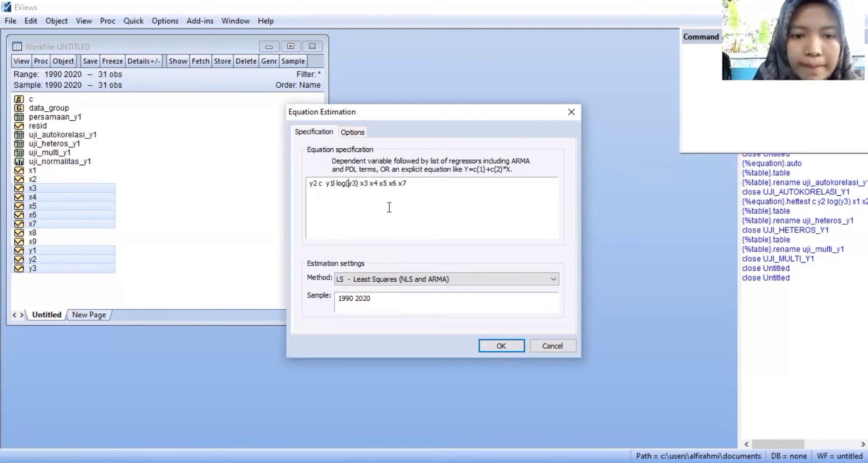
Step: Set the estimation method to TSLS - Two-Stage Least Squares and remove the stray l after y1 in the specification
left_click(551, 280)
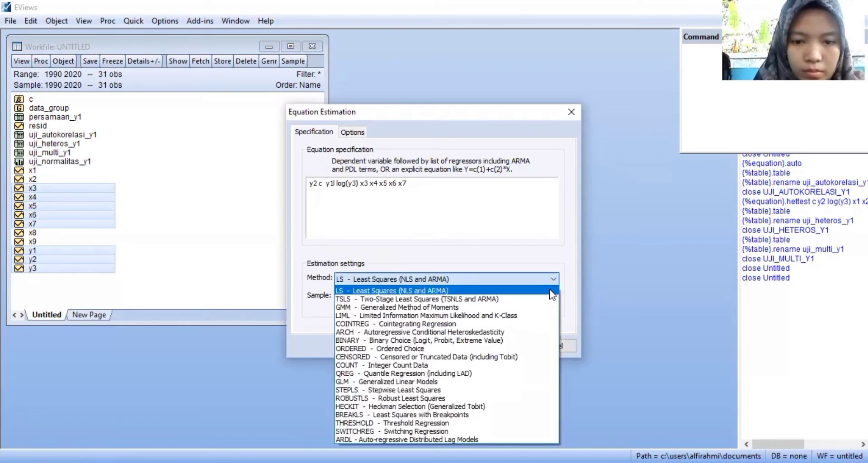
left_click(519, 298)
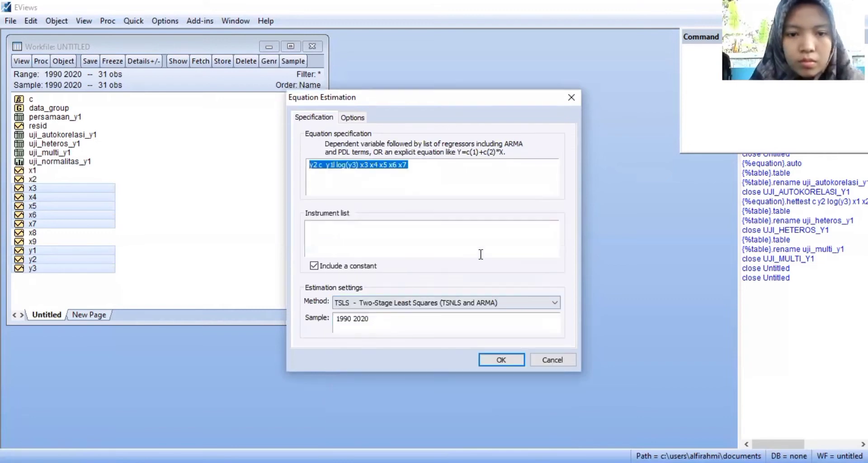
left_click(366, 225)
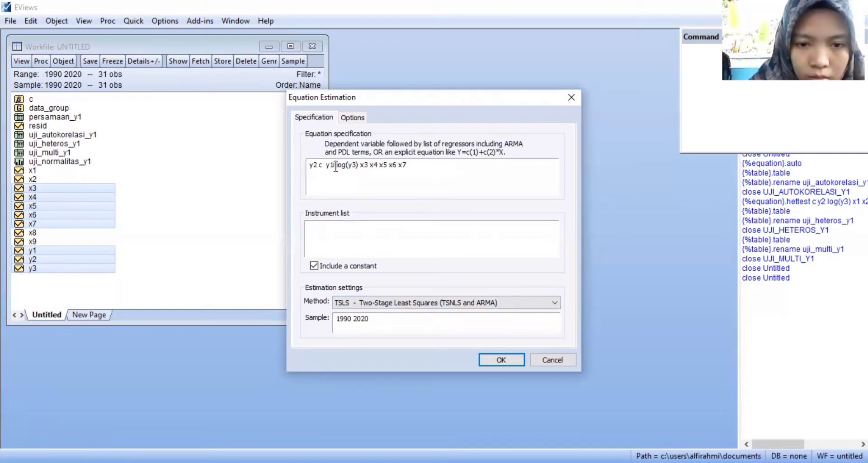
double_click(350, 233)
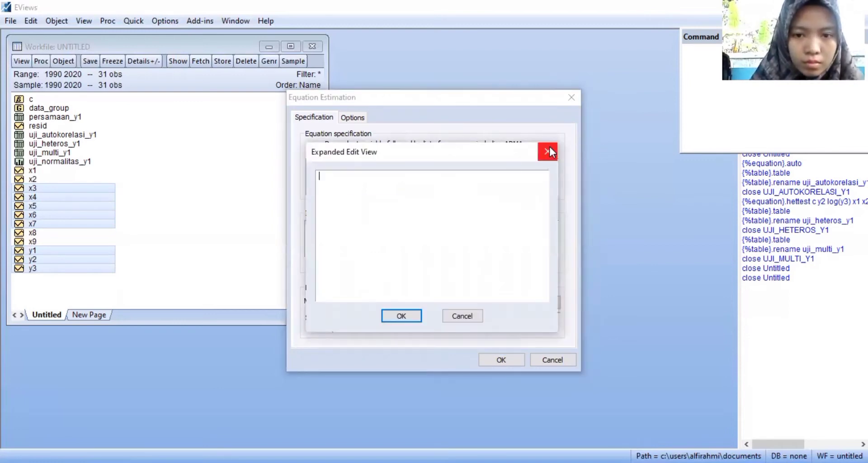
left_click(549, 148)
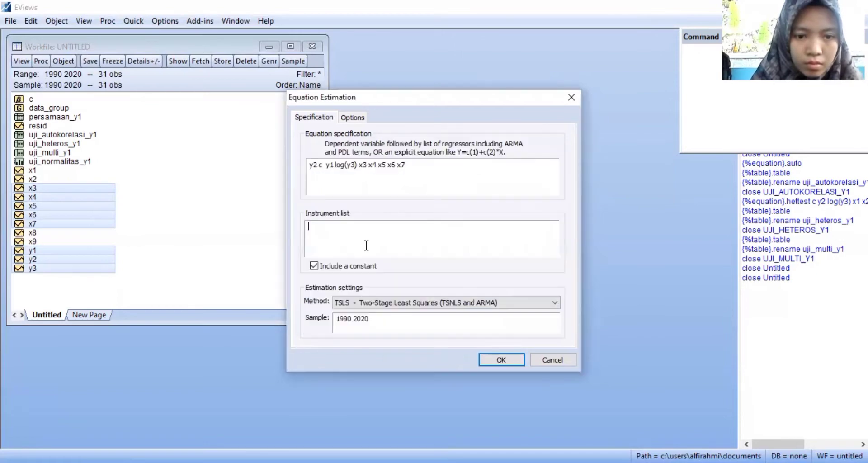
Step: Enter x1 x2 x3 x4 x5 x6 x7 x8 x9 as the instrument list and estimate the y2 equation
type("x1")
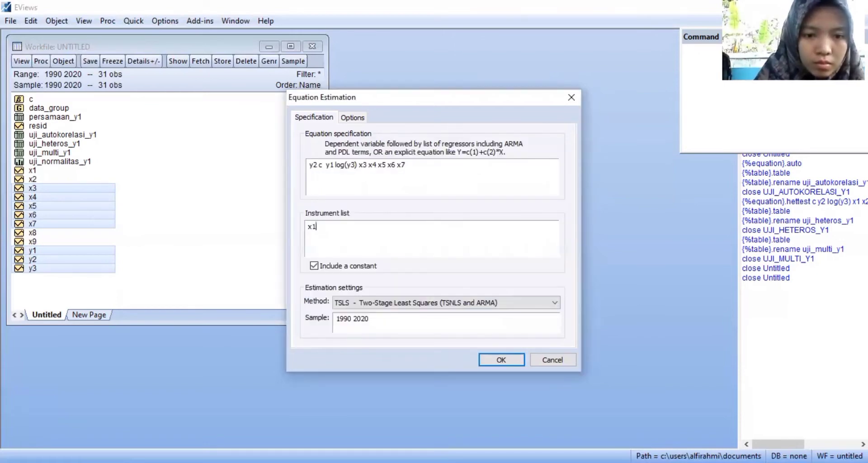
type(" x2")
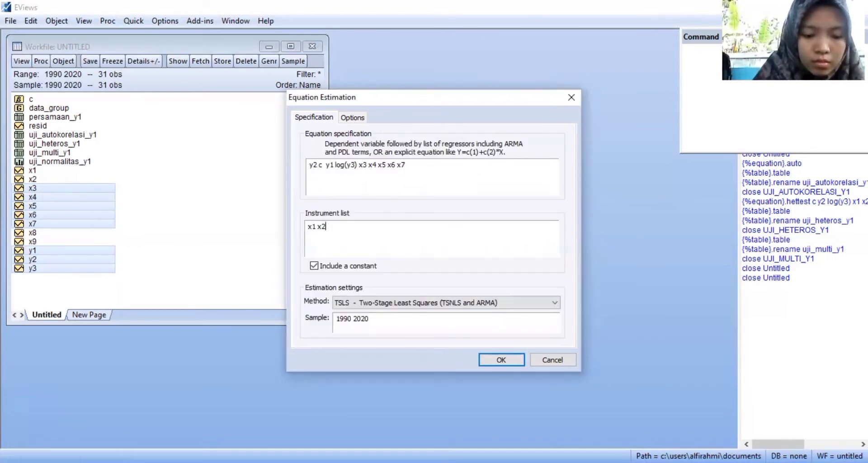
type(" x4")
key("BackSpace")
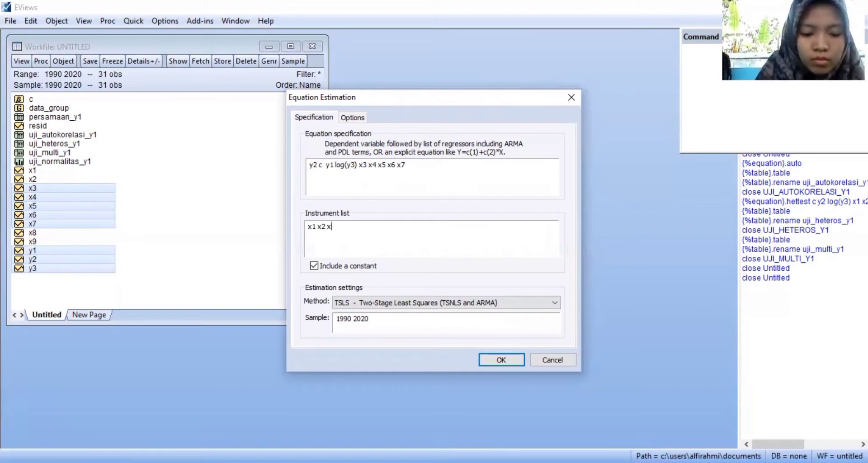
type("3 x4")
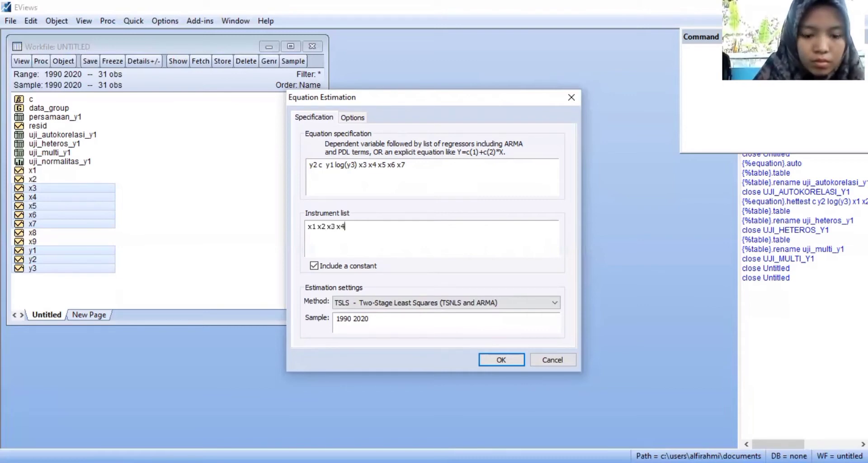
type(" x5 x6 x")
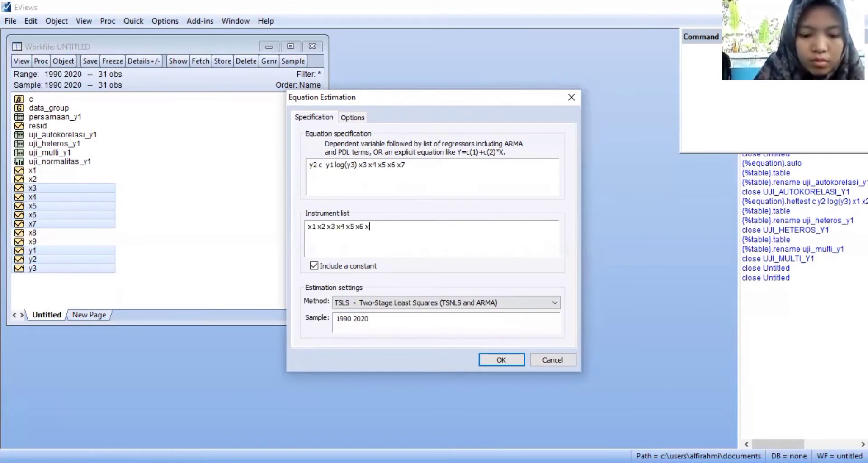
type("7 x8 x9")
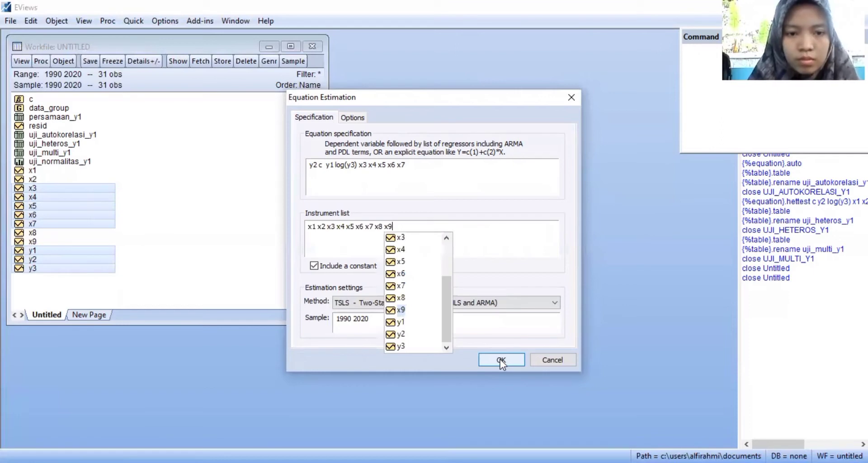
key("Return")
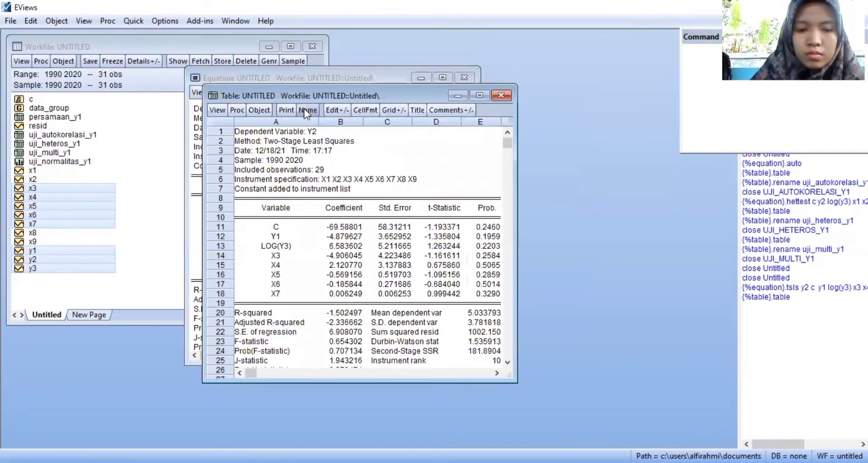
Step: Freeze the y2 estimation output as a table, name it persamaan_y2 and close the table
left_click(307, 110)
type("p")
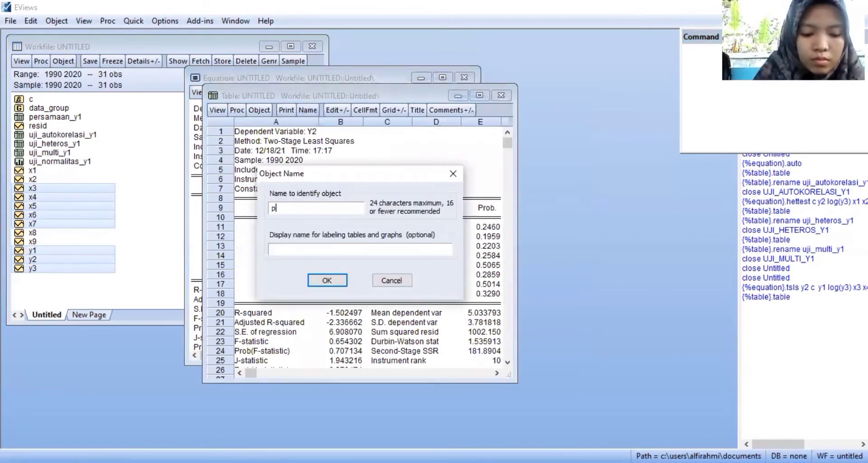
type("ersamaan")
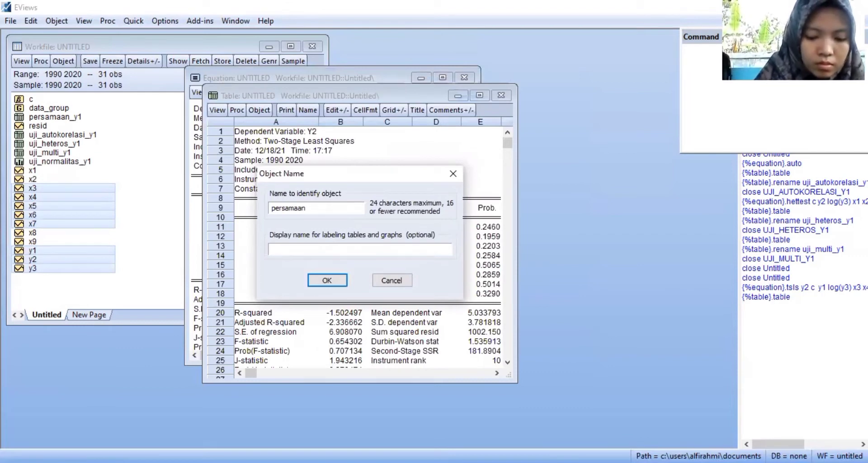
type("_y")
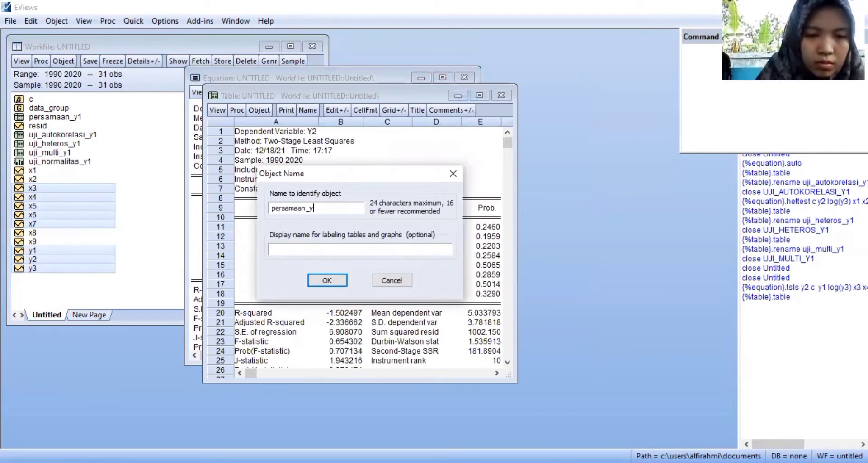
type("2")
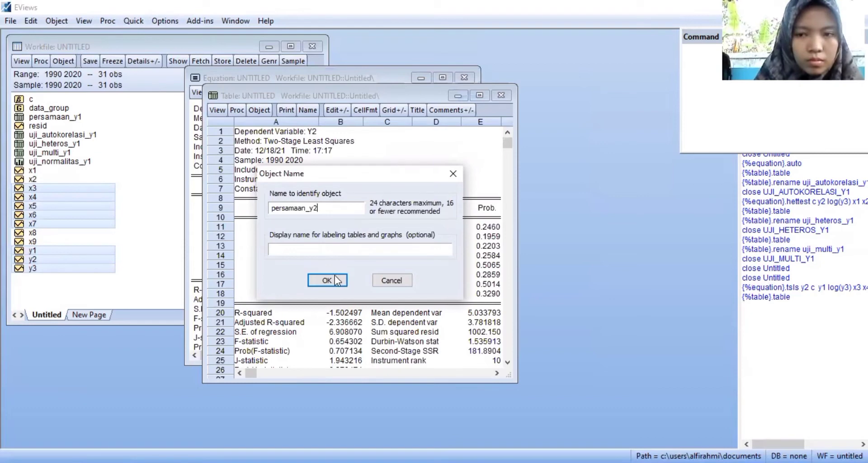
left_click(333, 280)
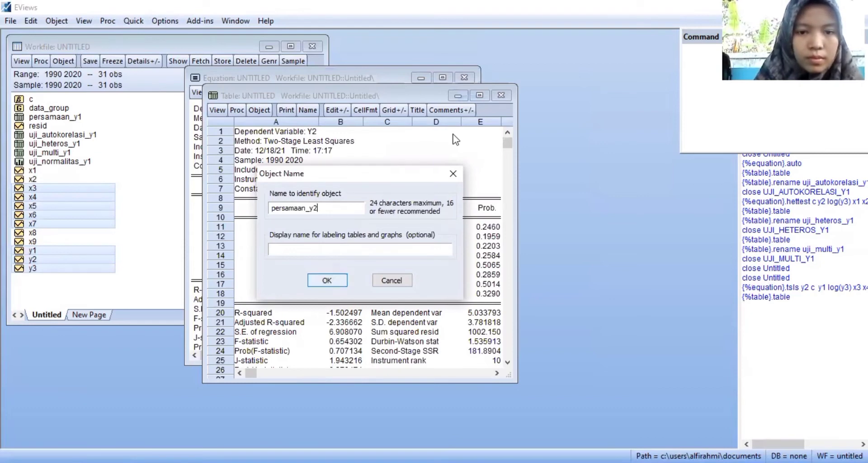
left_click(502, 97)
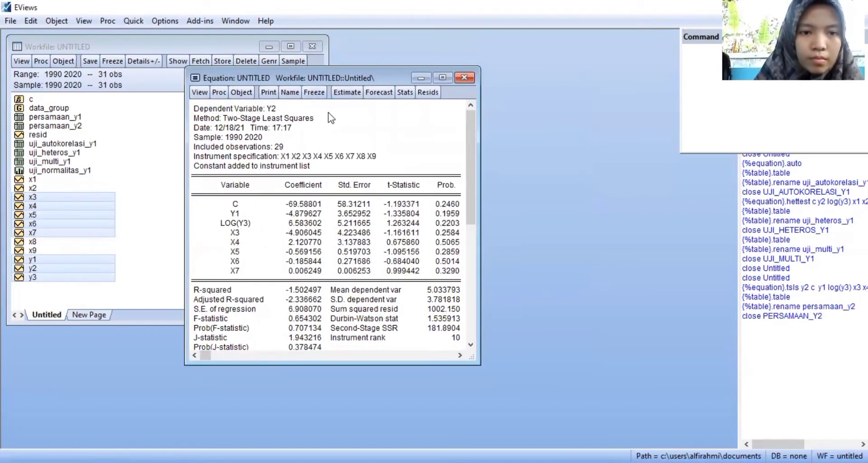
Step: Run the histogram normality test on the residuals of the y2 equation
left_click(198, 93)
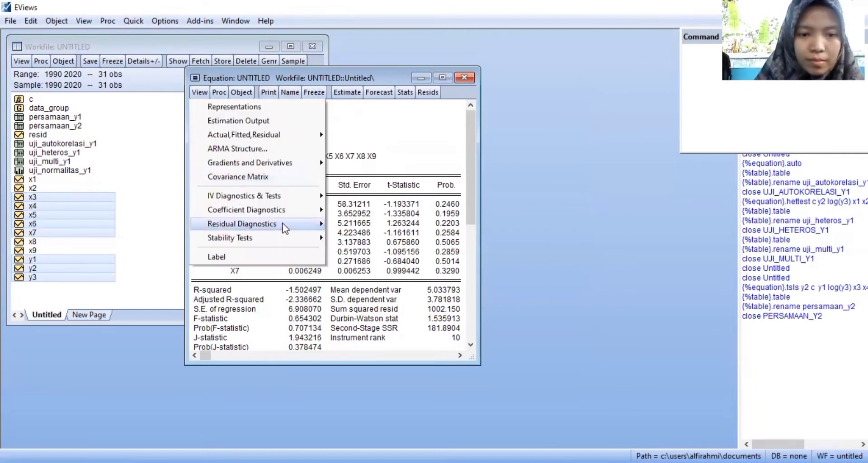
mouse_move(298, 225)
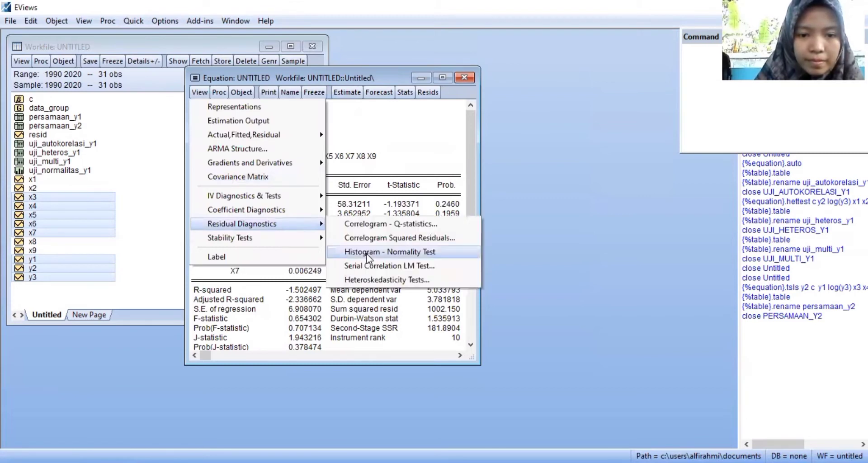
left_click(366, 253)
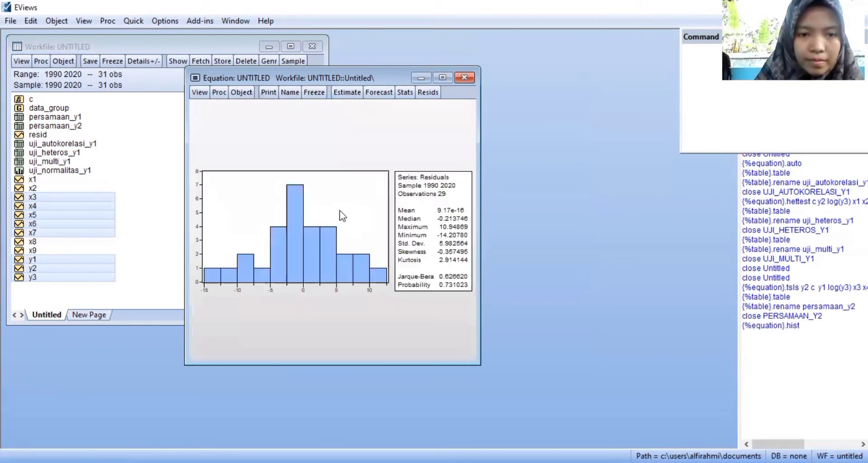
left_click(205, 94)
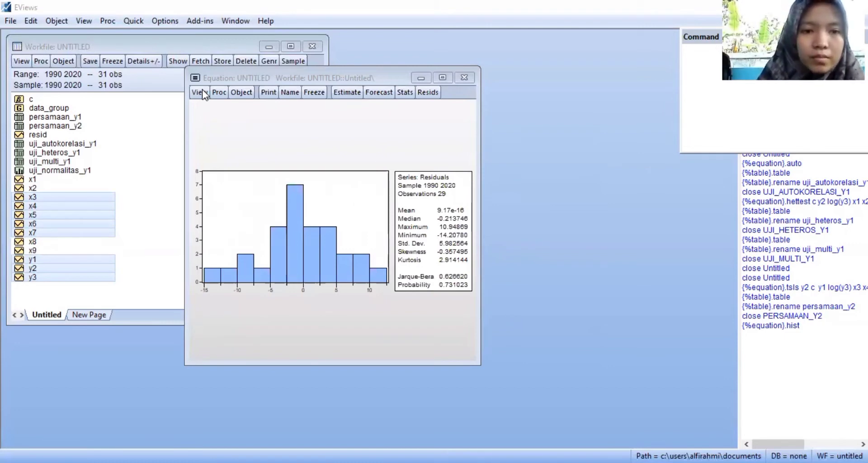
left_click(204, 93)
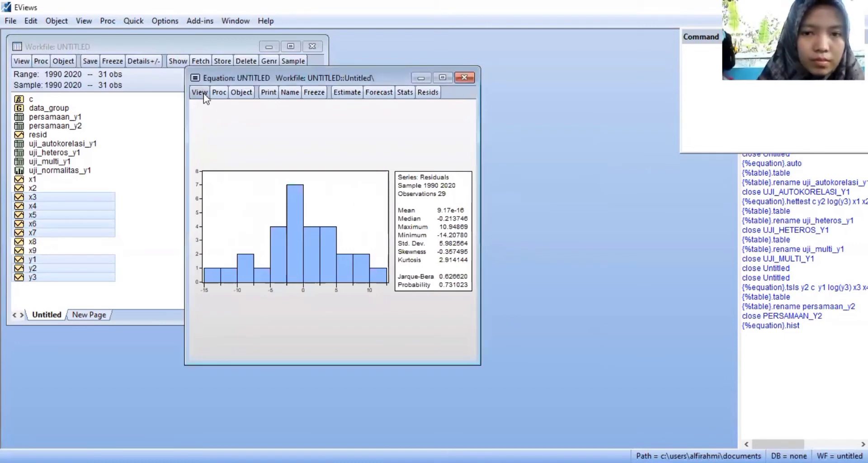
left_click(204, 93)
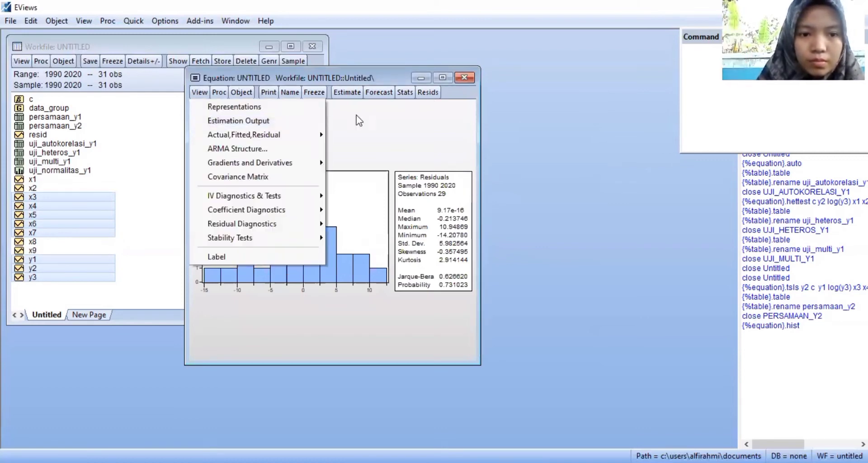
left_click(248, 226)
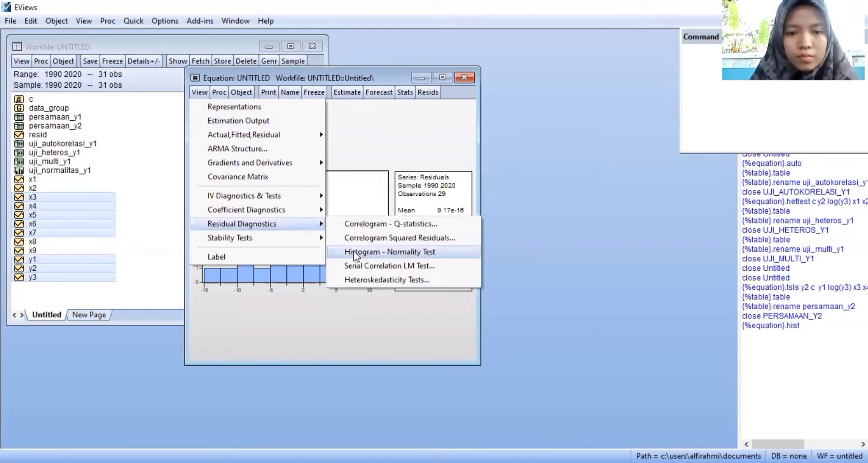
left_click(354, 252)
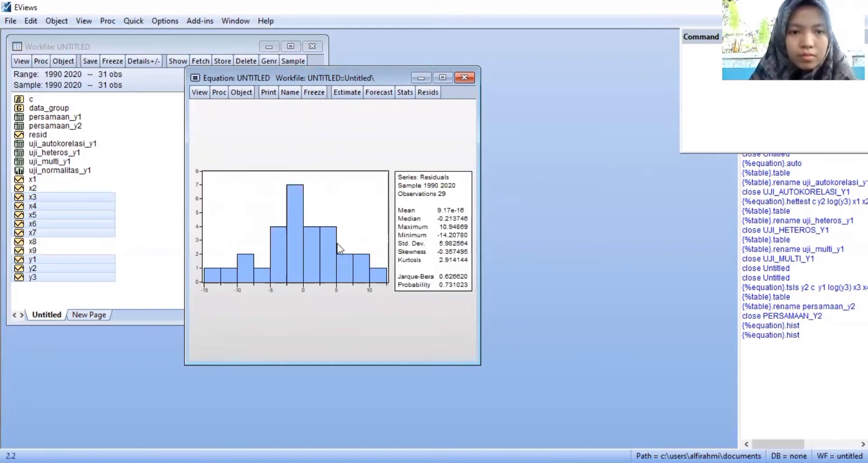
Step: Freeze the y2 residual normality histogram as a graph, name it uji_normalitas_y2 and close the graph
left_click(315, 95)
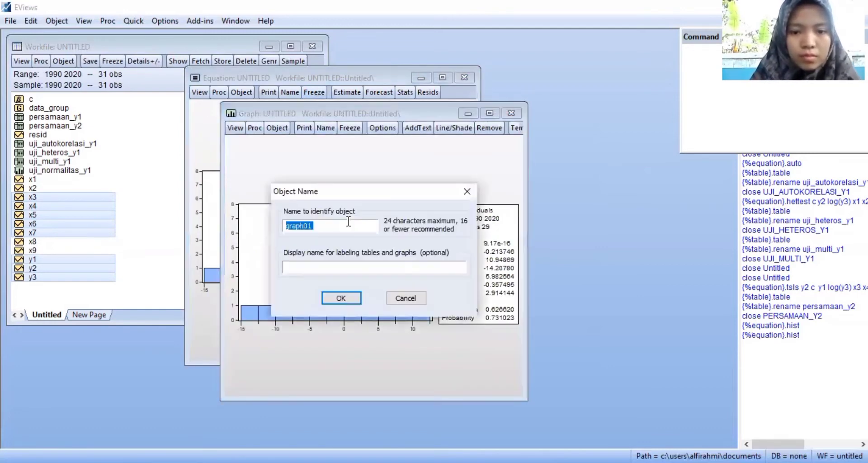
left_click(349, 221)
key("BackSpace")
key("BackSpace")
key("BackSpace")
key("BackSpace")
key("BackSpace")
key("BackSpace")
key("BackSpace")
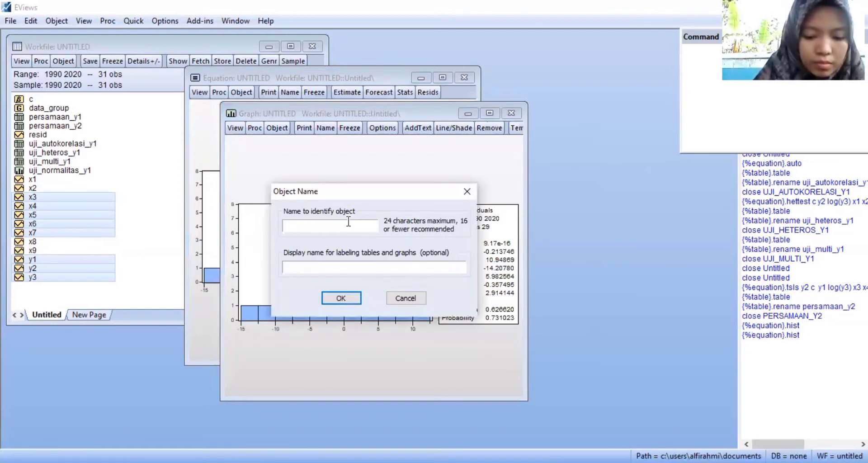
type("uji")
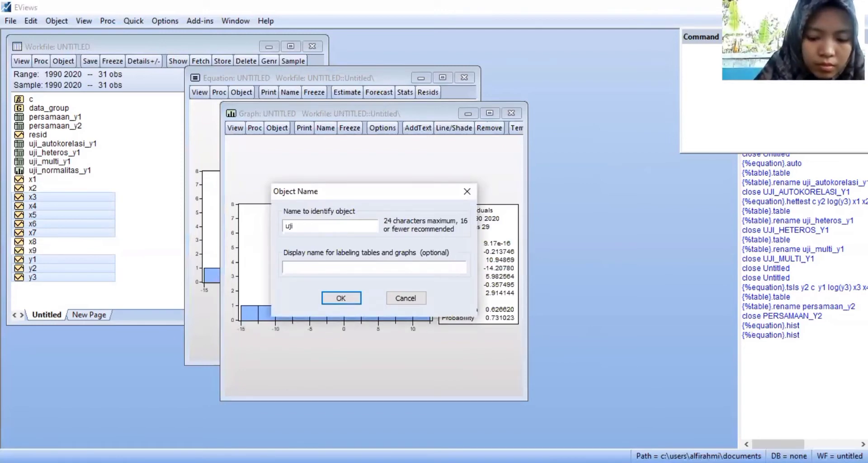
type("_nor")
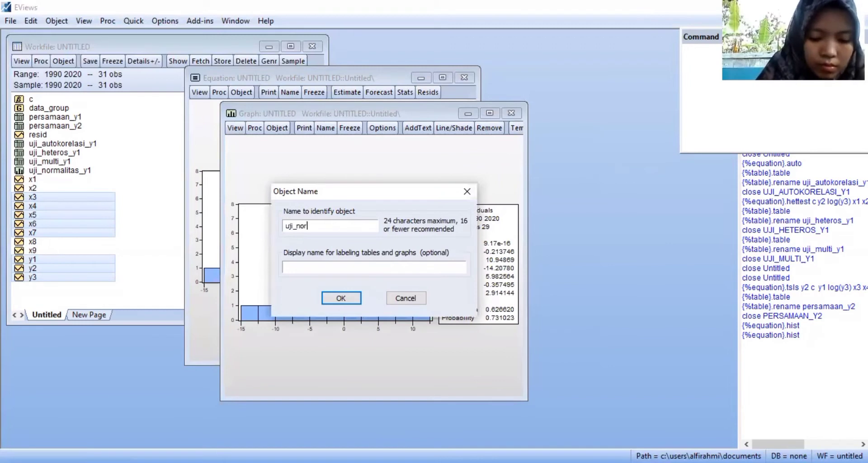
type("malitaw")
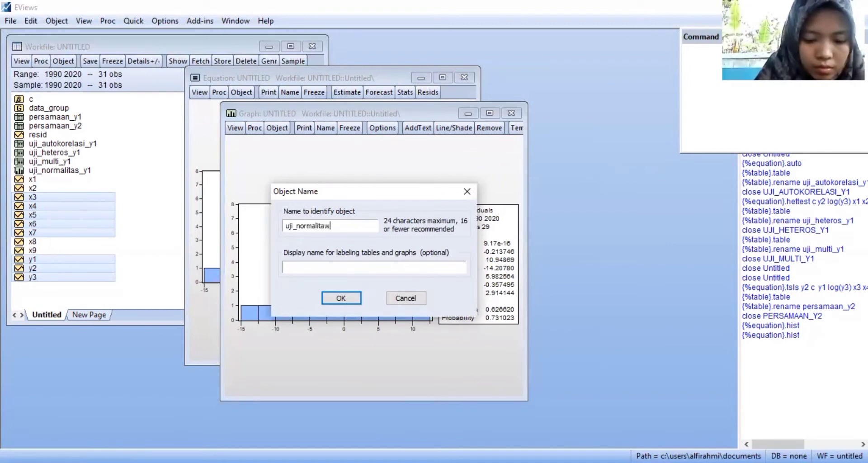
key("BackSpace")
type("s")
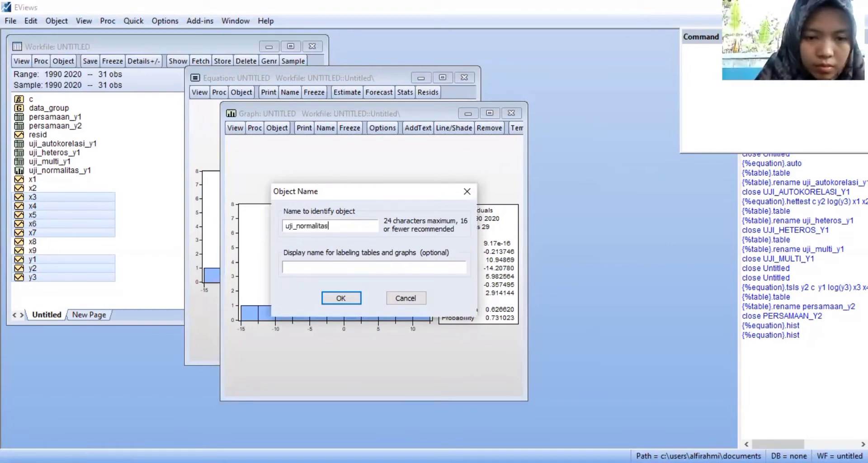
type("_")
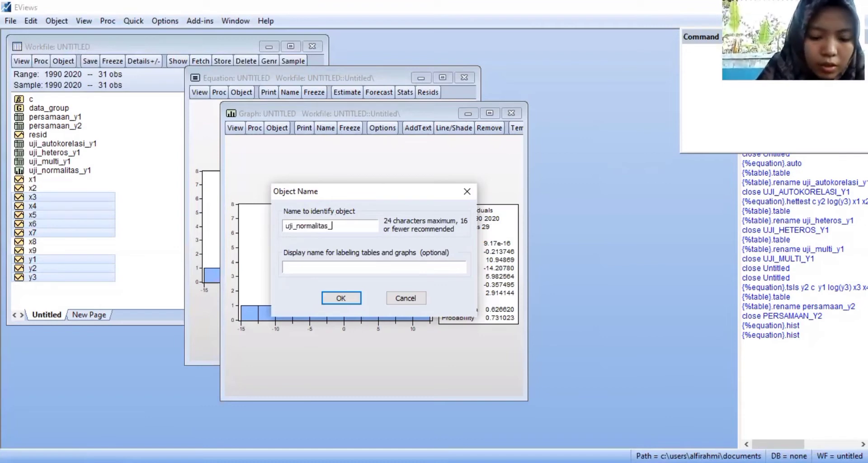
type("y")
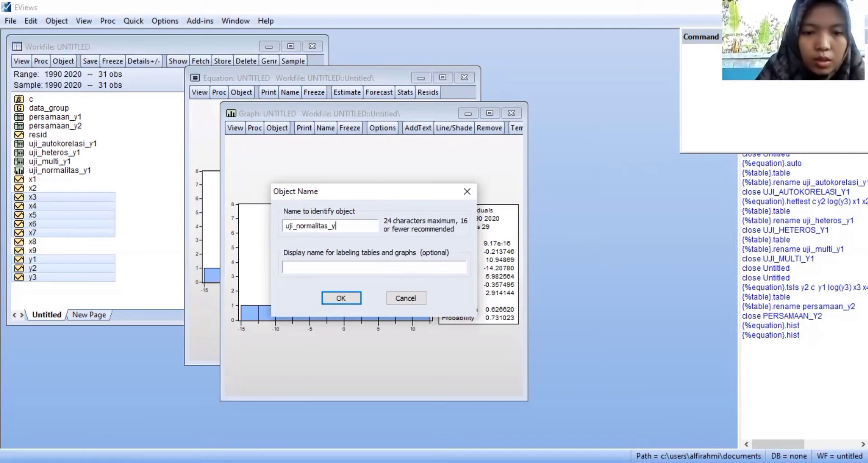
type("2")
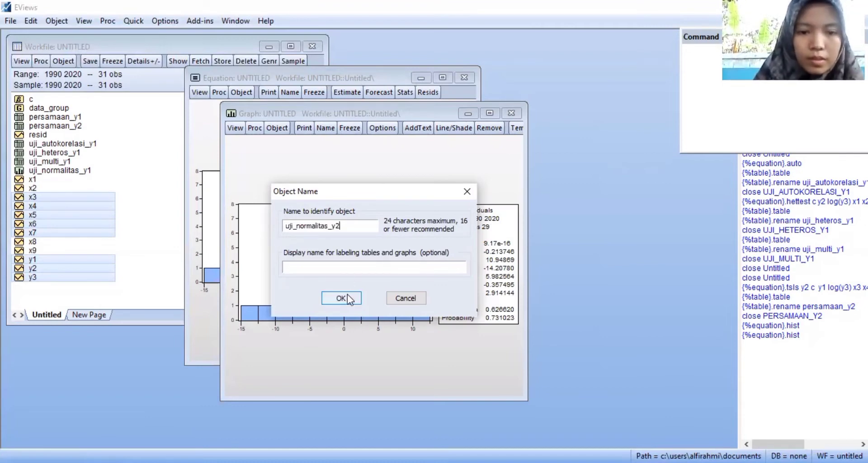
left_click(342, 298)
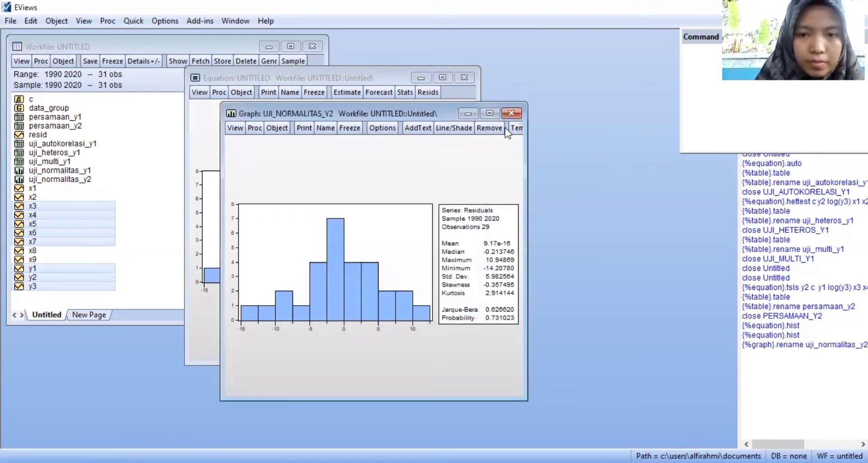
left_click(514, 111)
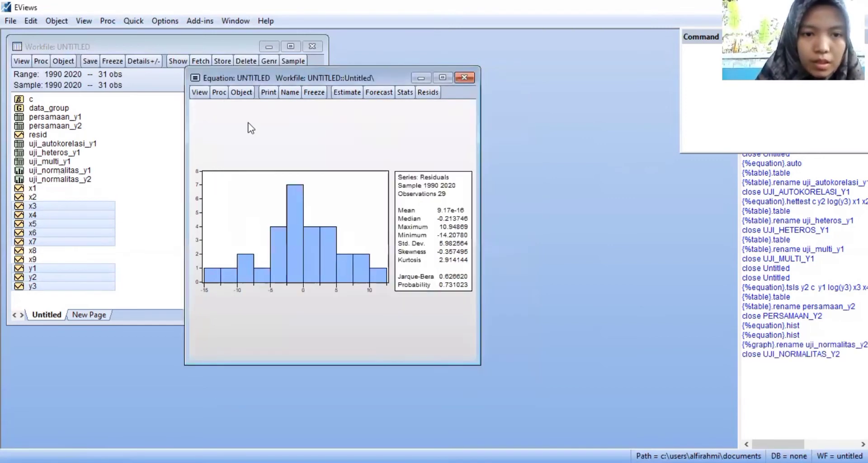
Step: Run the serial correlation LM test on the y2 equation's residuals with 2 lags
left_click(200, 94)
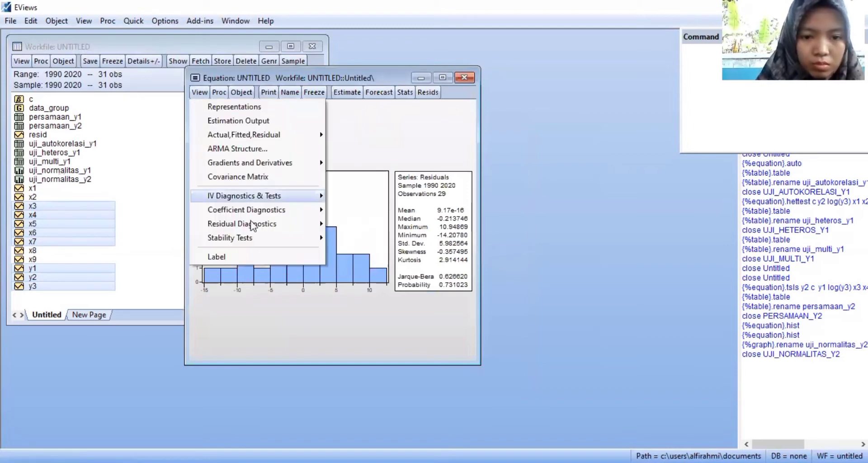
mouse_move(253, 223)
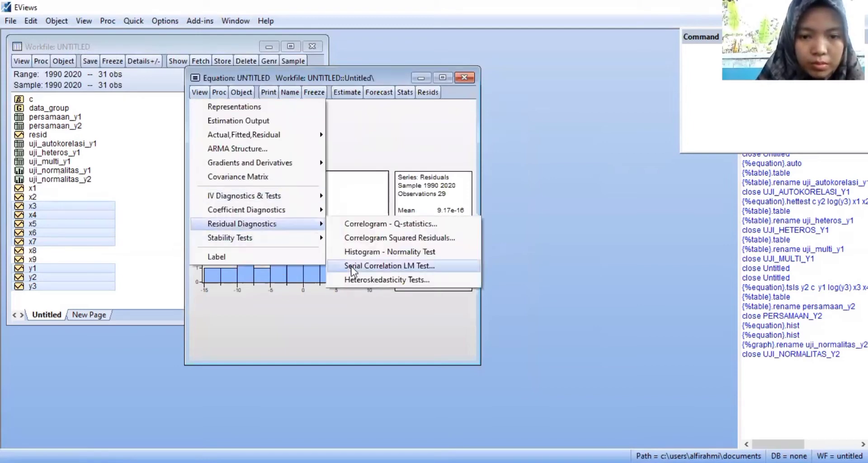
left_click(352, 266)
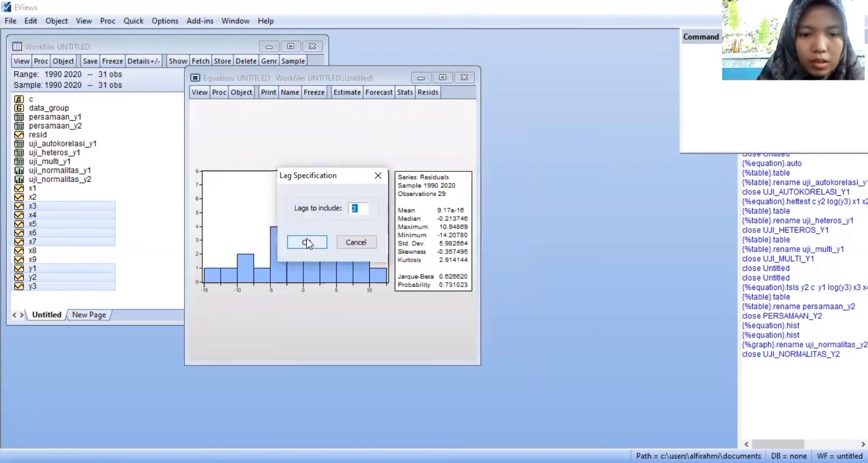
left_click(306, 239)
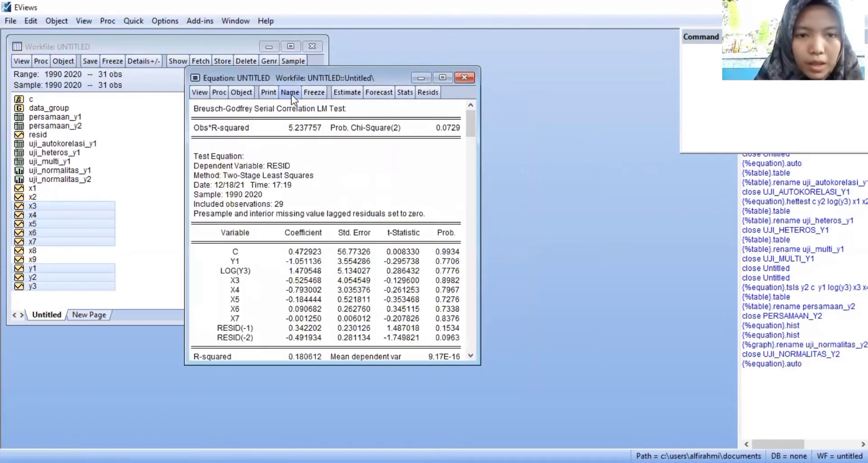
left_click(289, 93)
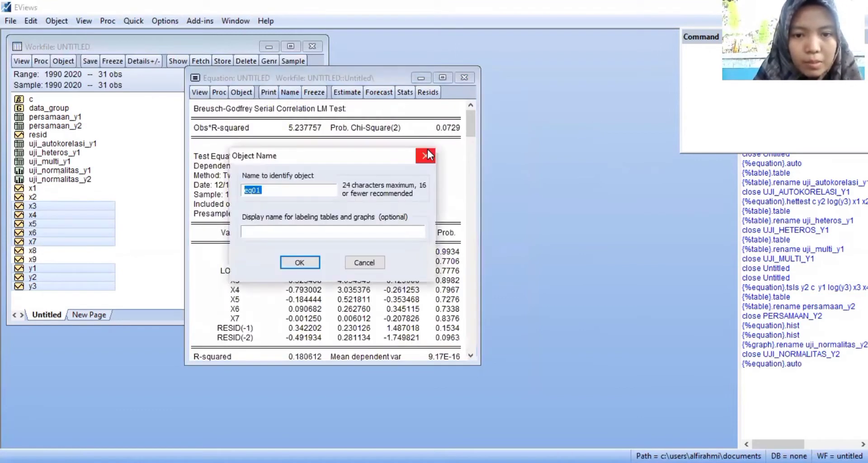
Step: Freeze the y2 serial correlation test output as a table, name it uji_autokorelasi_y2 and close the table
left_click(321, 96)
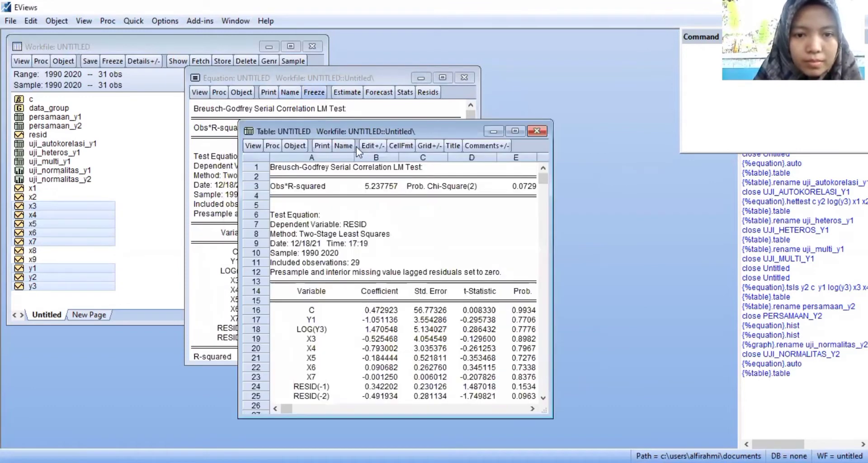
left_click(345, 145)
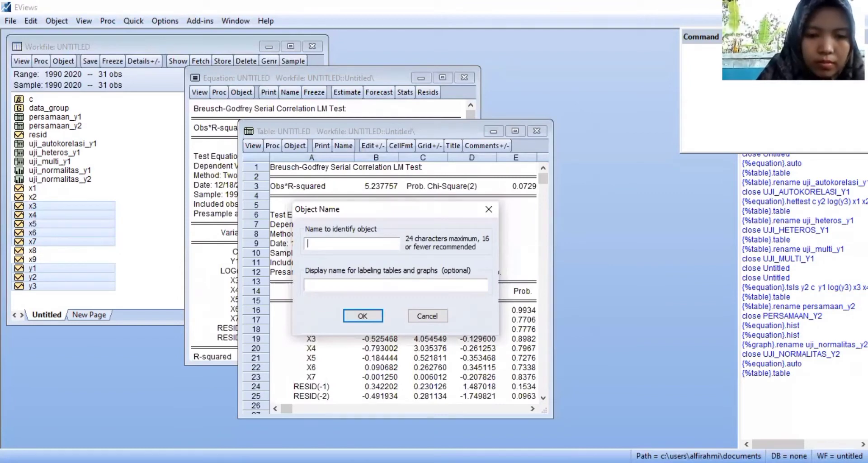
type("uji_")
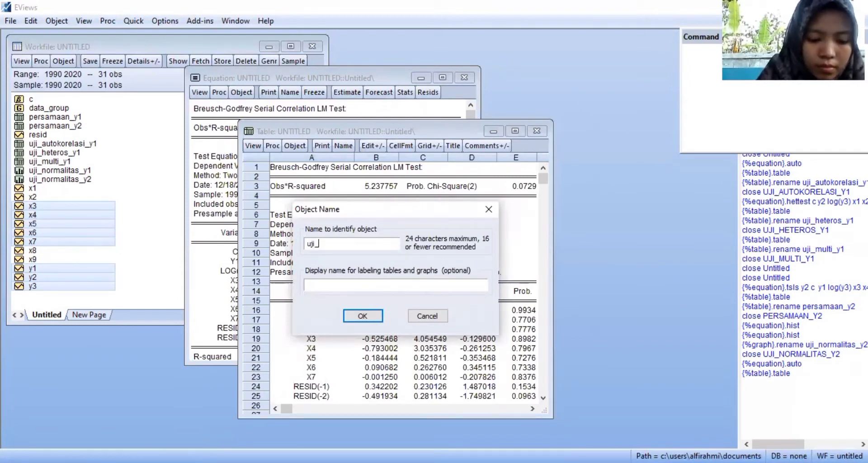
type("auto")
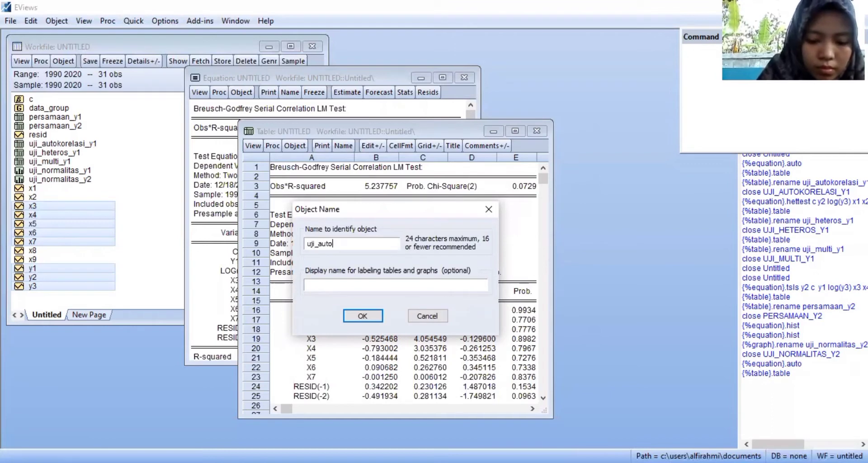
type("k")
type("ore")
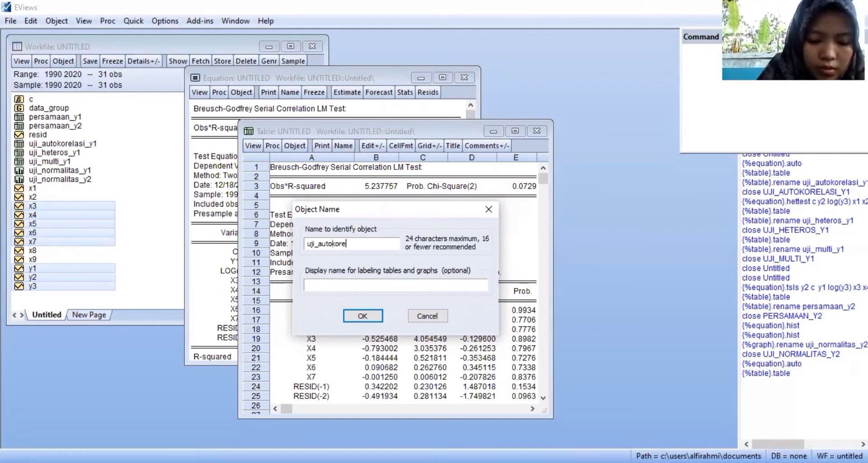
type("l")
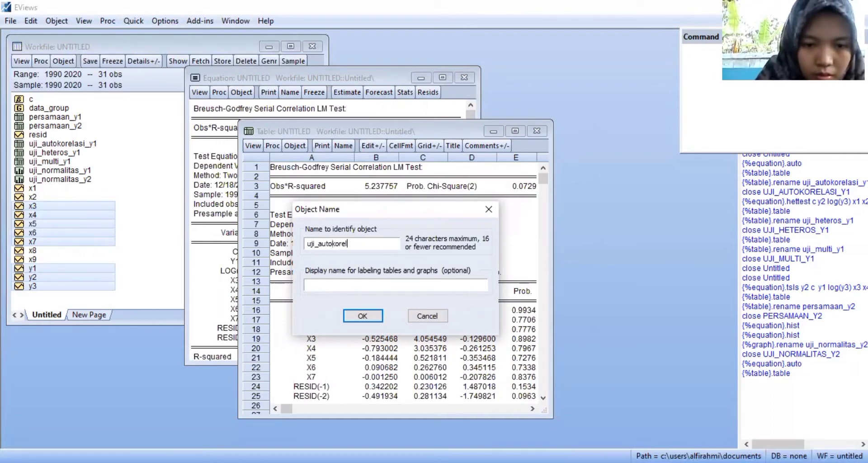
type("asi_")
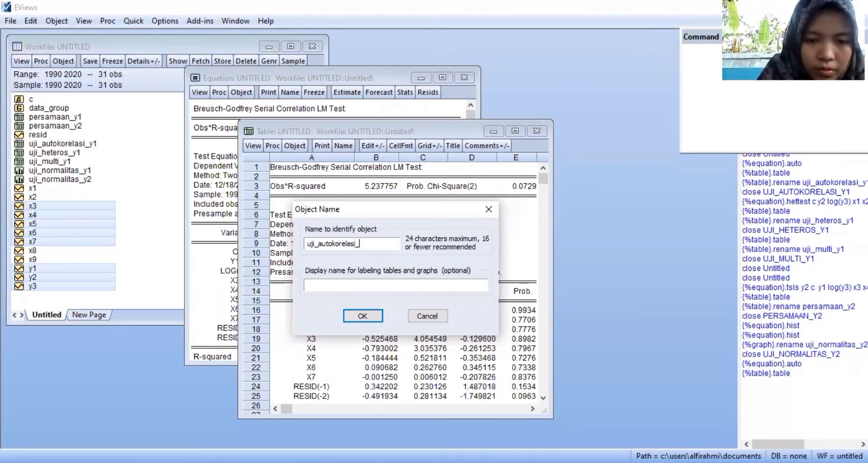
type("y2")
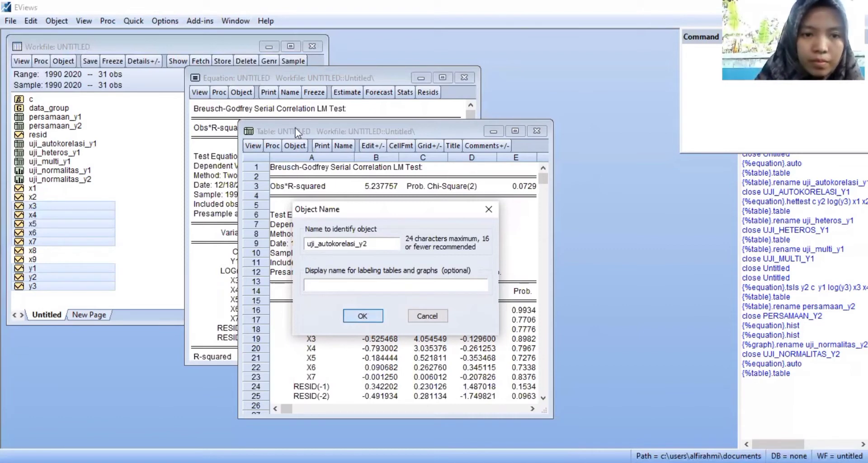
key("Return")
Step: Run the Breusch-Pagan-Godfrey heteroskedasticity test on the y2 equation with regressors c y1 log(y3) x3 x4 x5 x6 x7
left_click(204, 93)
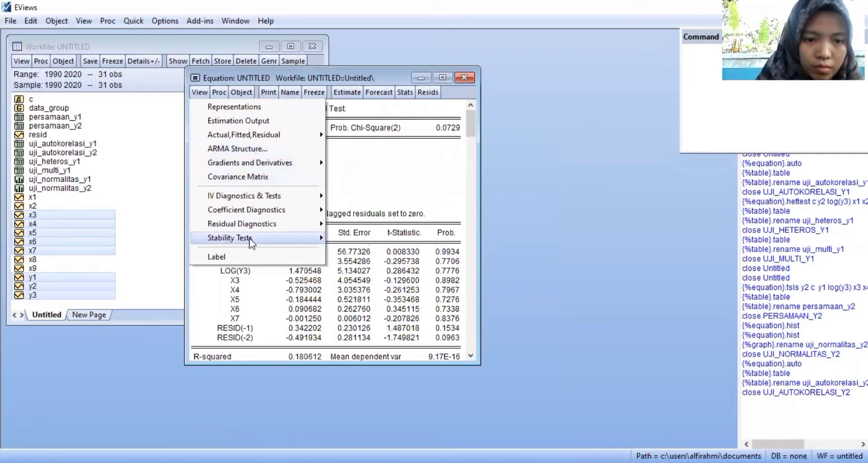
mouse_move(250, 224)
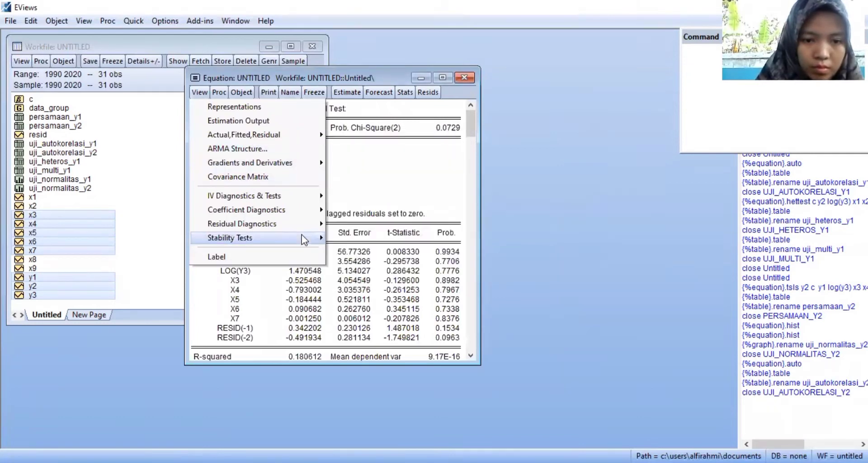
mouse_move(300, 232)
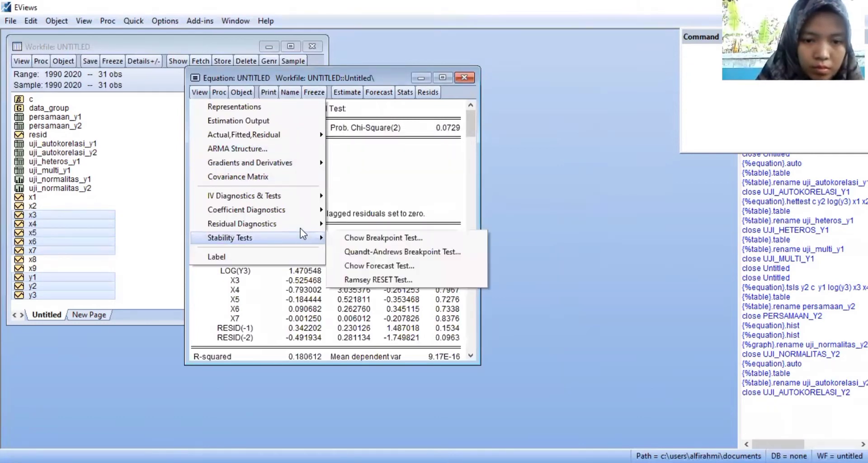
left_click(370, 277)
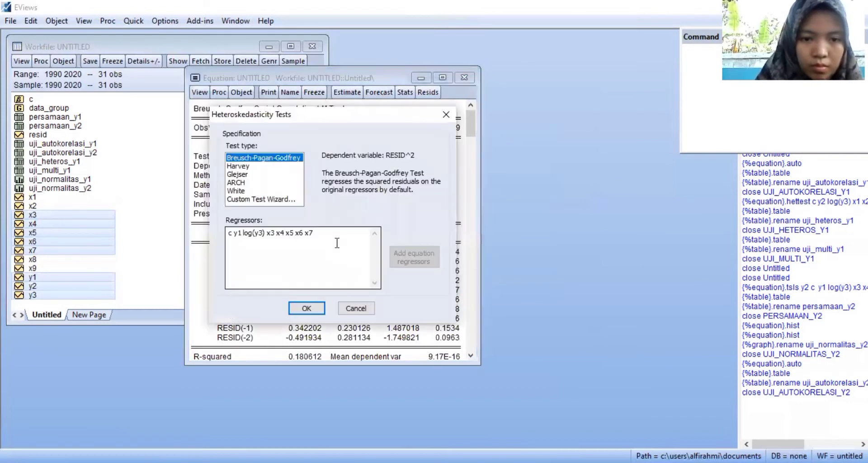
left_click(306, 310)
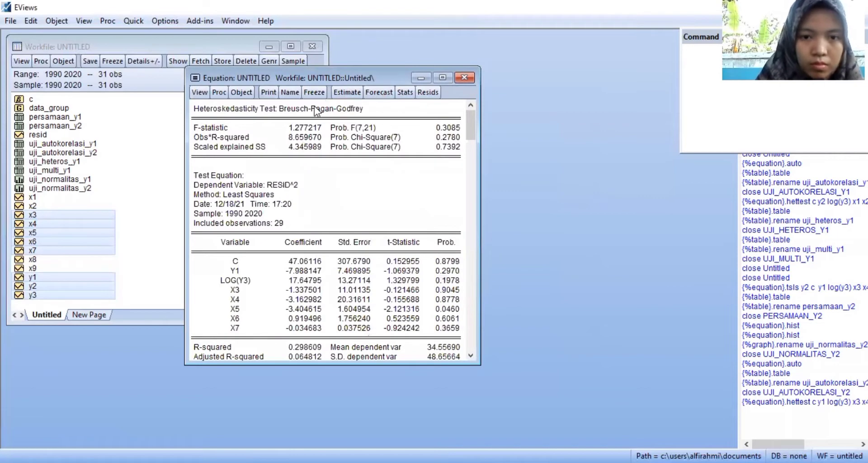
Step: Freeze the y2 heteroskedasticity test output as a table and name it uji_heteros_y2
left_click(318, 94)
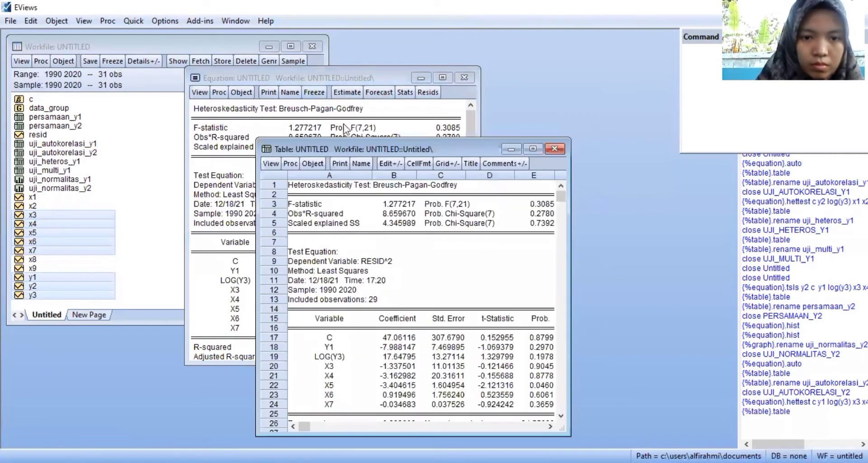
left_click(361, 163)
key("BackSpace")
type("uji_")
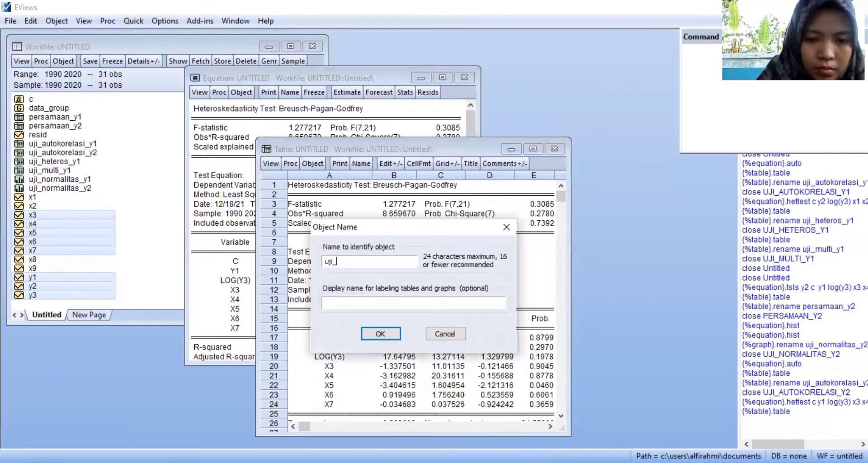
type("heter")
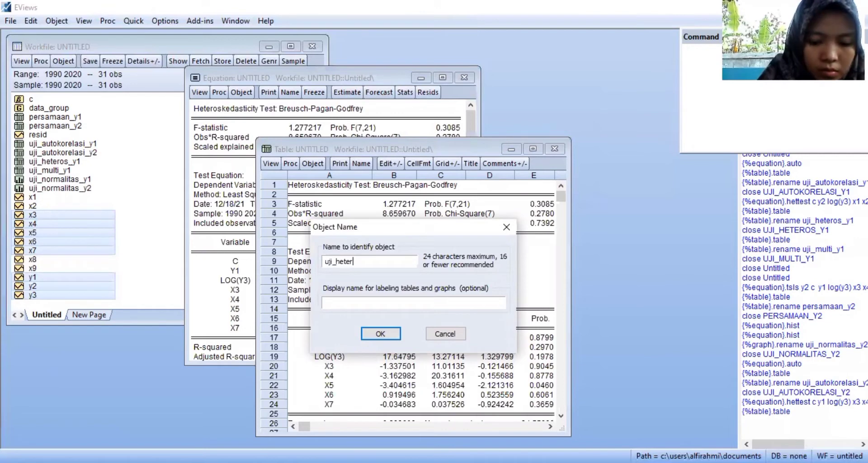
type("os")
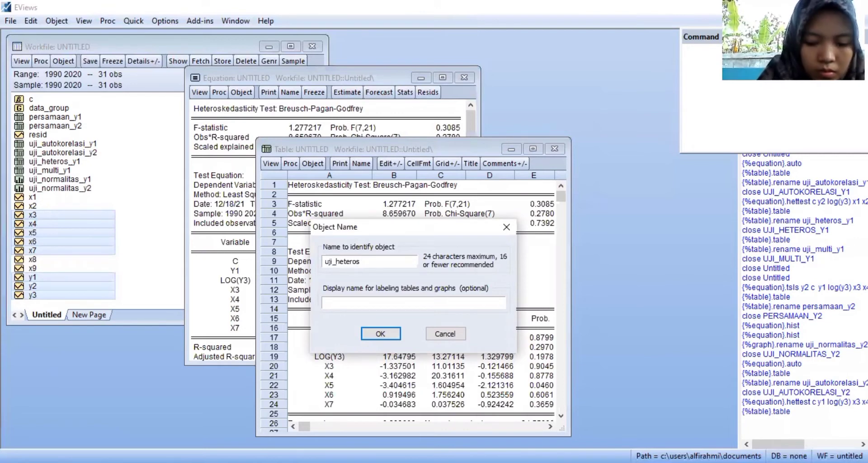
type("_y2")
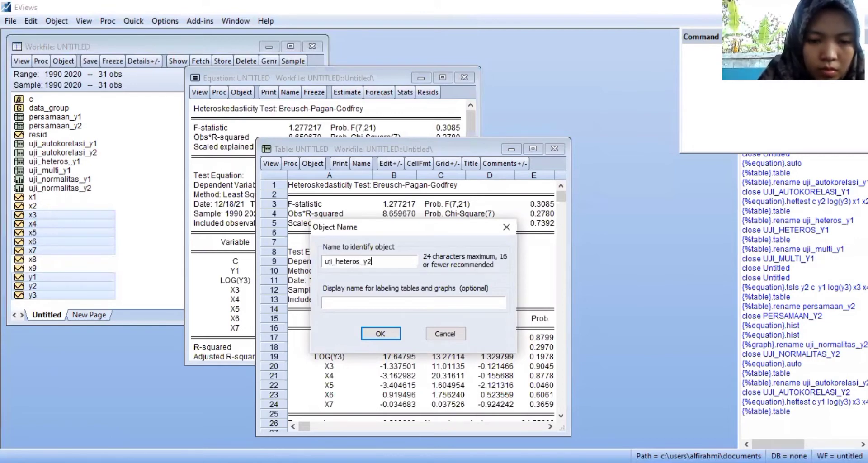
left_click(380, 329)
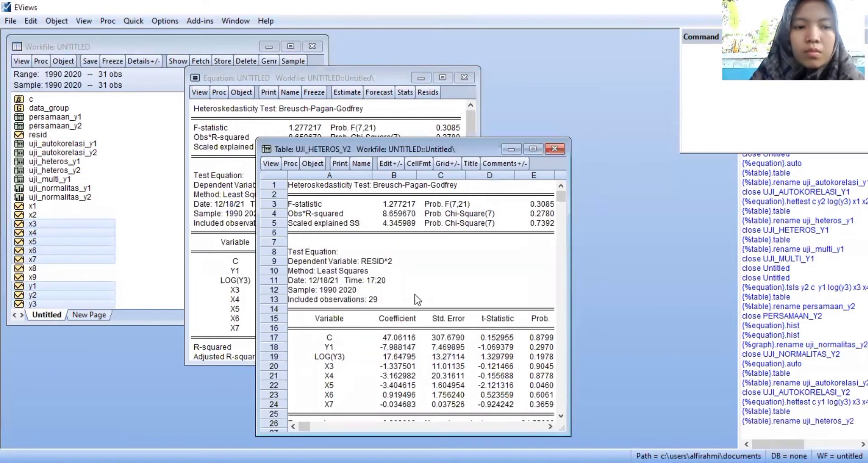
Step: Close the uji_heteros_y2 table
left_click(554, 149)
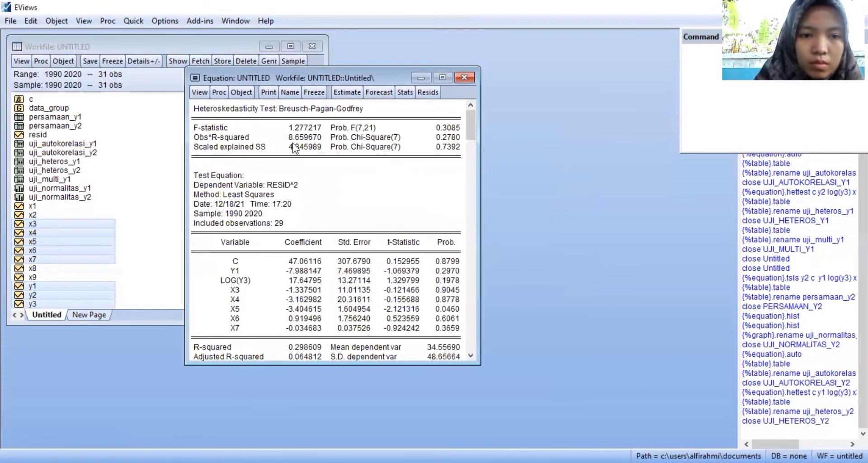
left_click(200, 92)
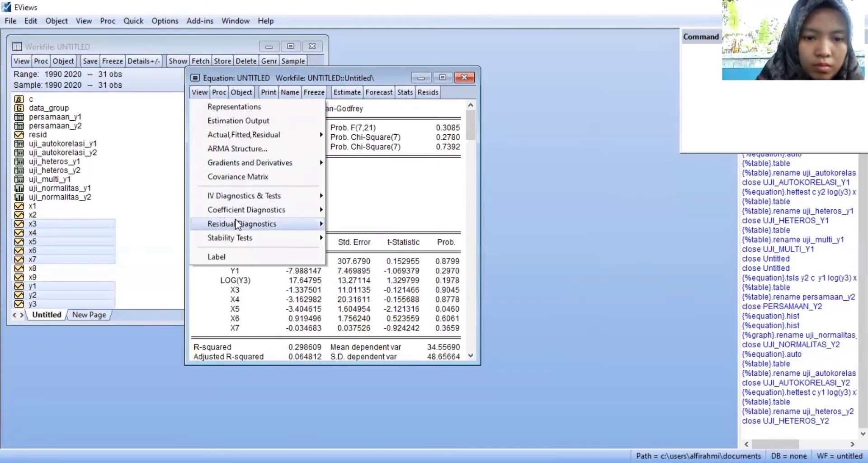
mouse_move(237, 224)
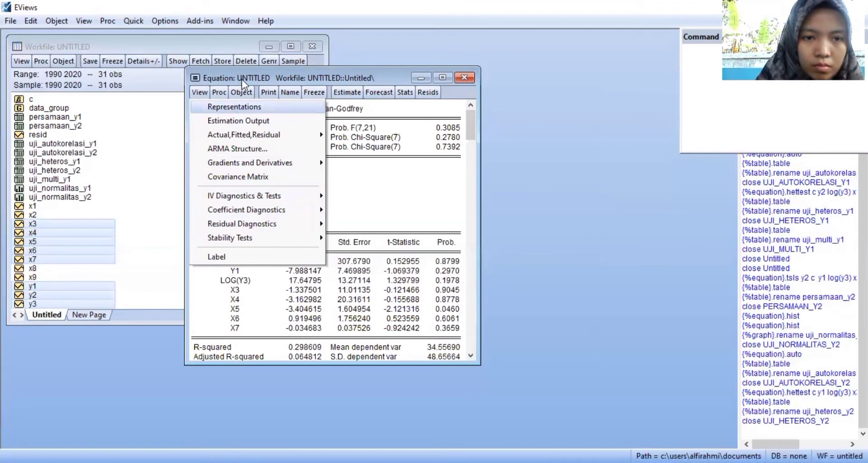
left_click(308, 91)
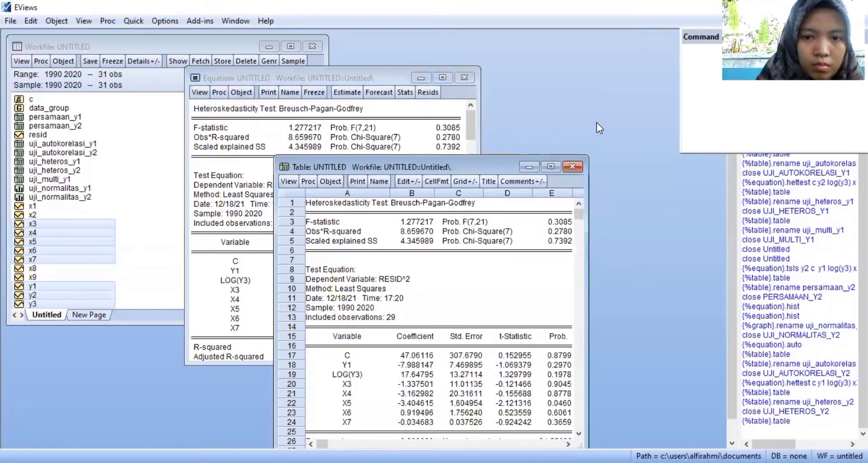
left_click(573, 167)
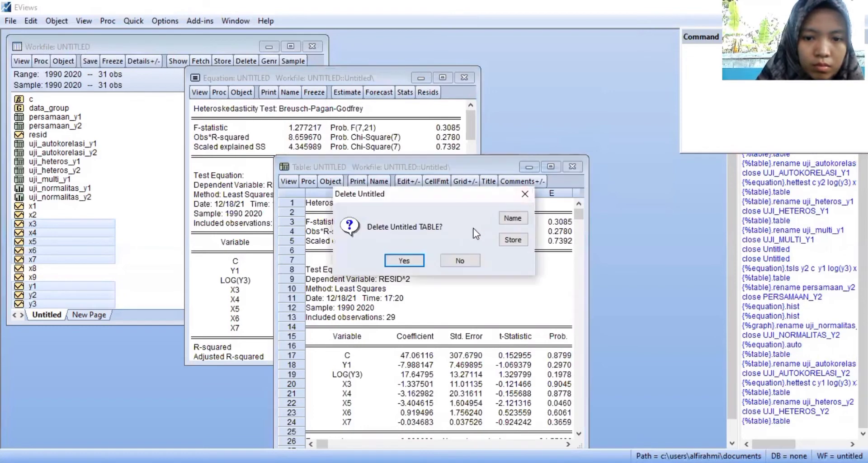
left_click(411, 260)
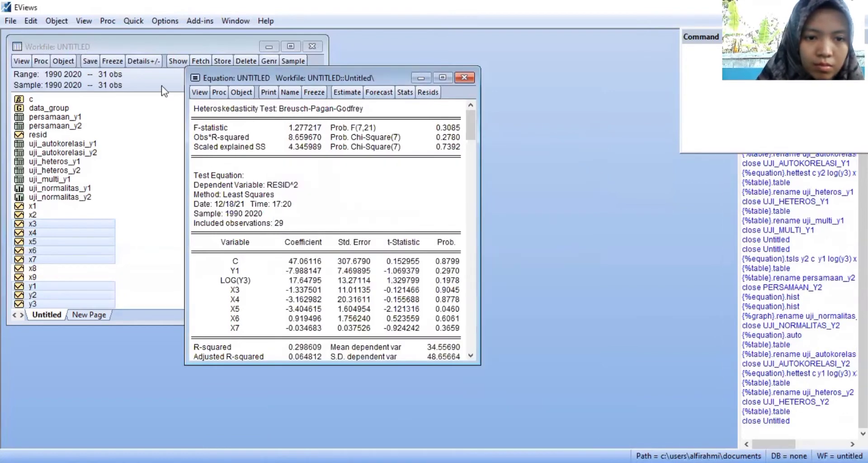
Step: Compute the group correlation matrix for the y2 regressors y1 y3 x3 x4 x5 x6 x7, leaving out y2
left_click(133, 21)
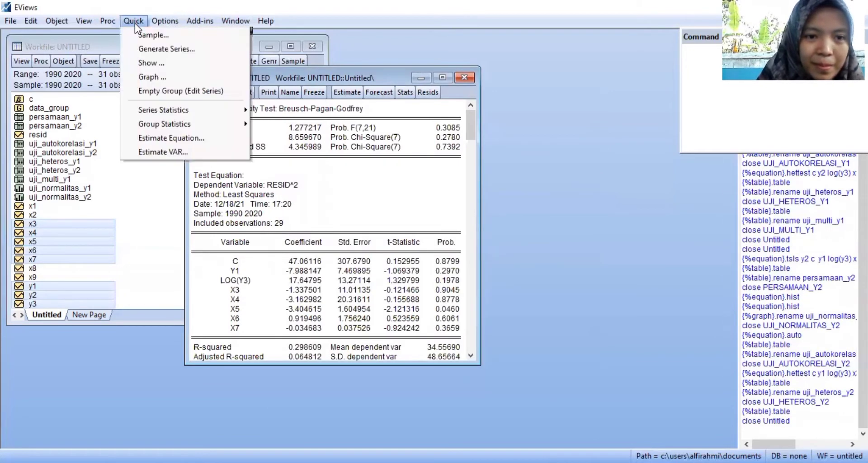
mouse_move(182, 123)
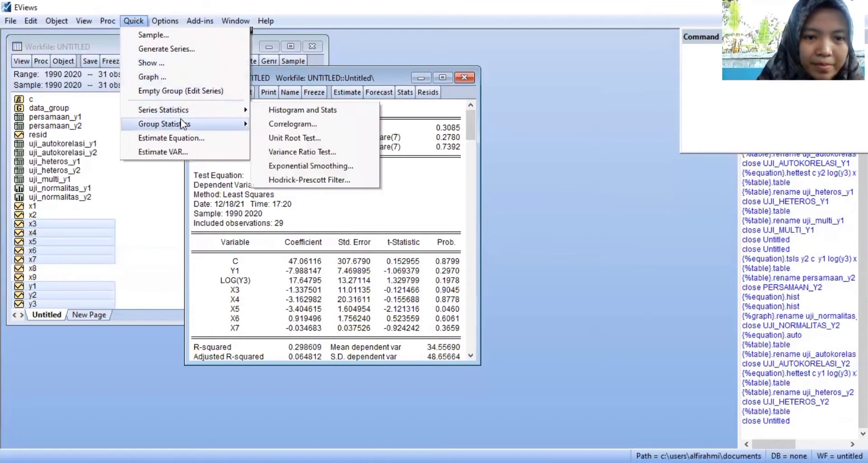
mouse_move(213, 122)
left_click(280, 153)
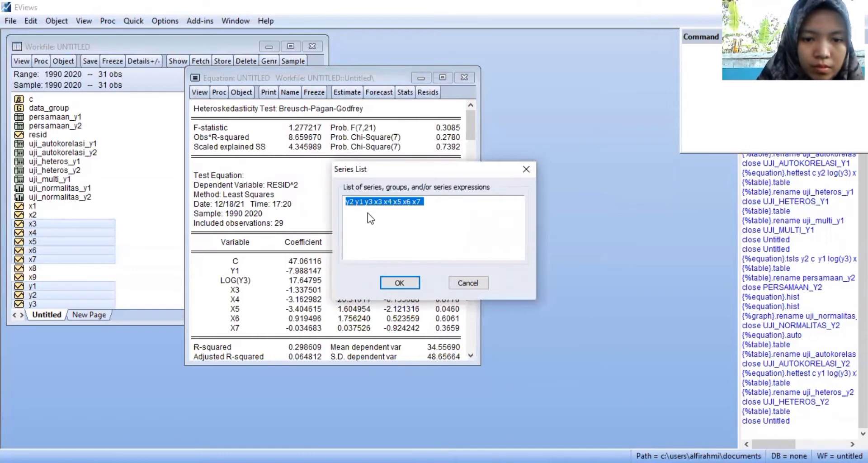
left_click(368, 204)
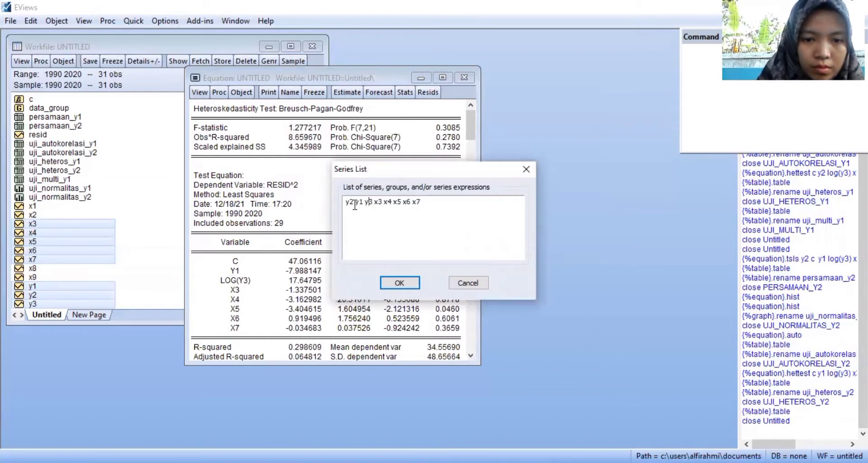
key("BackSpace")
key("BackSpace")
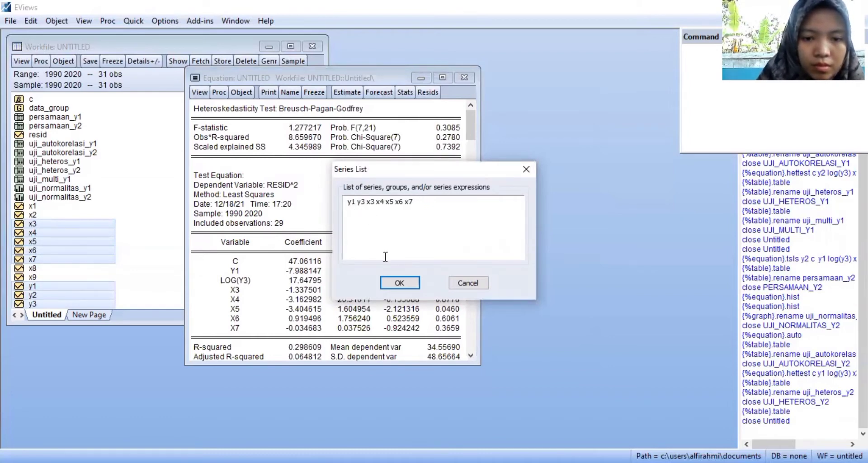
left_click(397, 278)
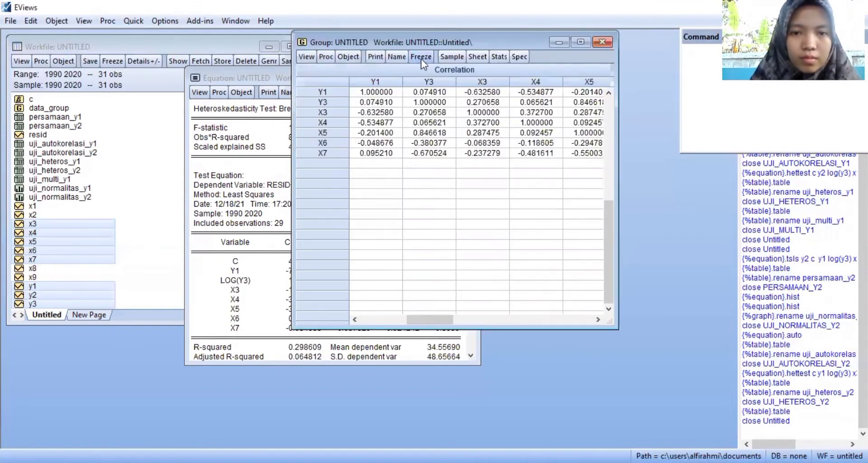
Step: Freeze the correlation matrix as a table, name it uji_multi_y2 and close the table
left_click(421, 57)
left_click(415, 75)
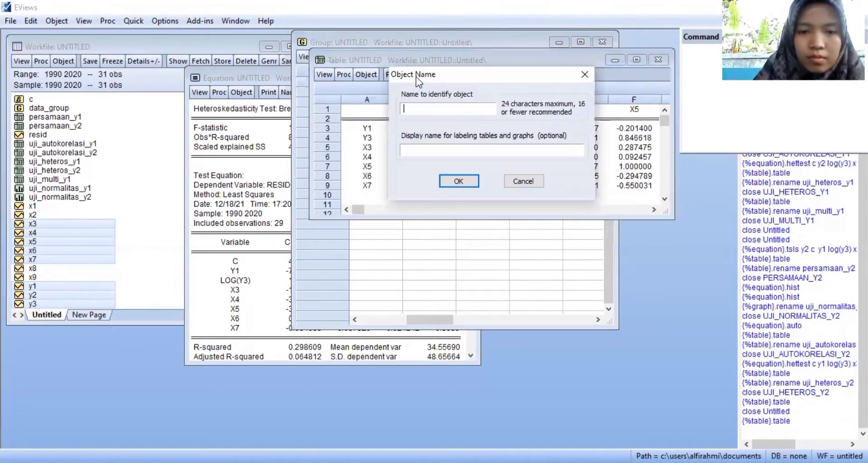
type("uj")
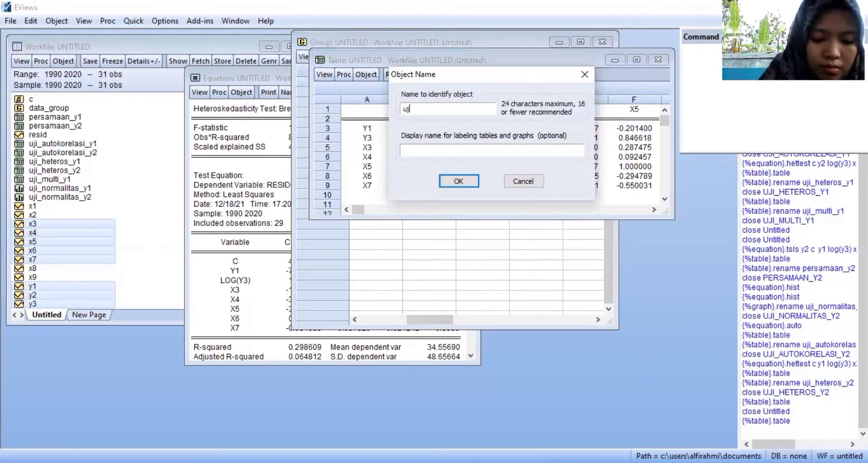
type("i_m")
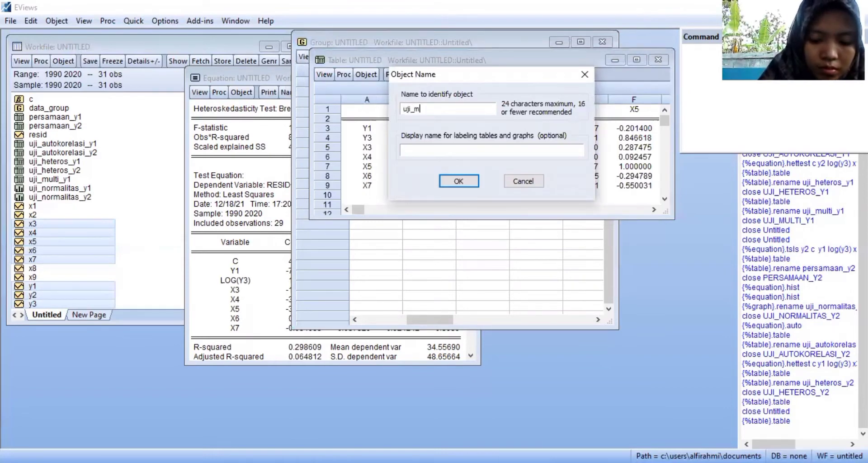
type("ulti")
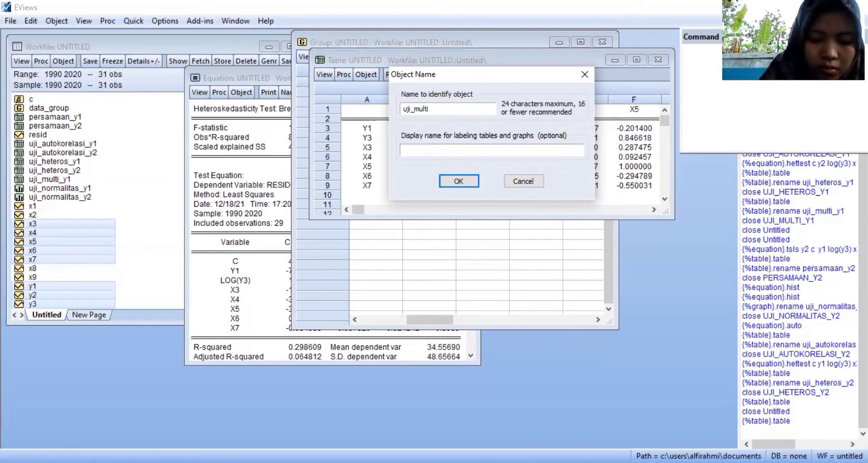
type("_")
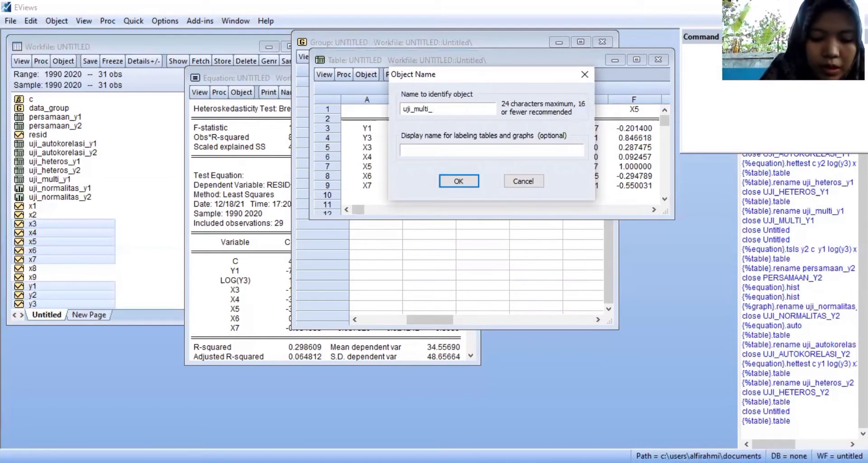
type("y2")
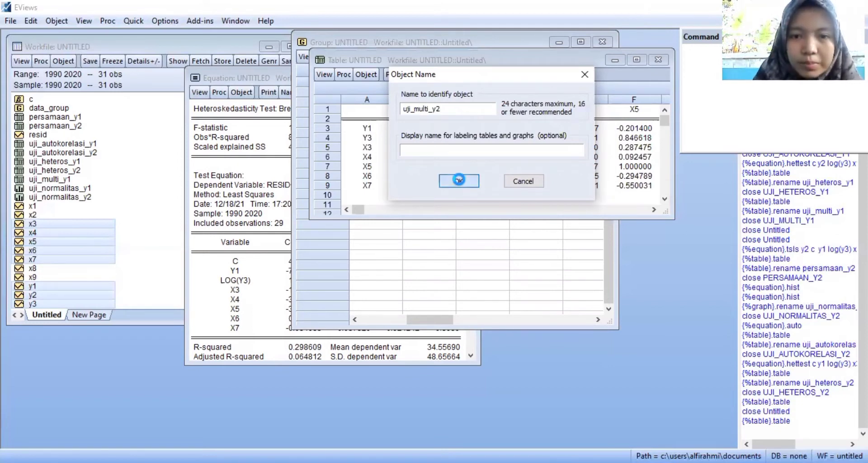
left_click(458, 181)
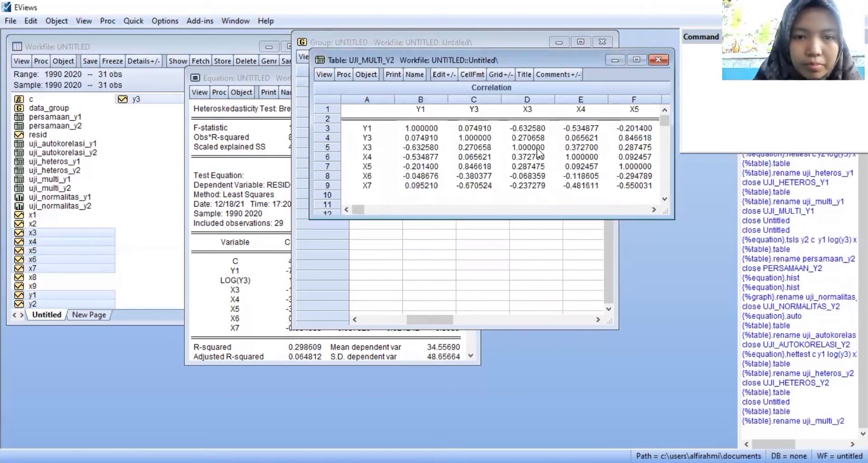
left_click(657, 60)
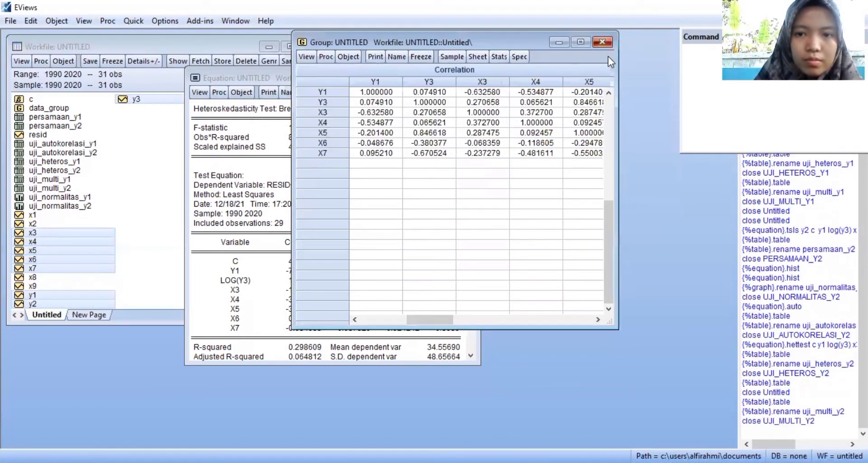
Step: Close and delete the untitled correlation group and the untitled y2 equation, and clear the series selection in the workfile
left_click(603, 43)
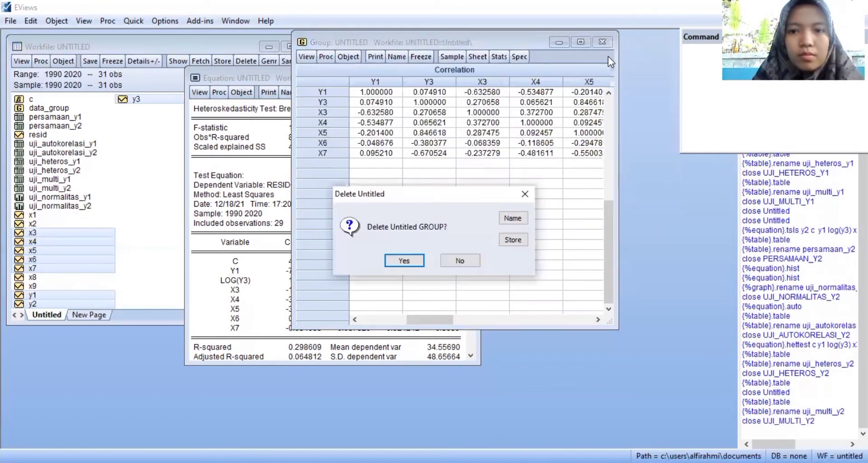
left_click(405, 261)
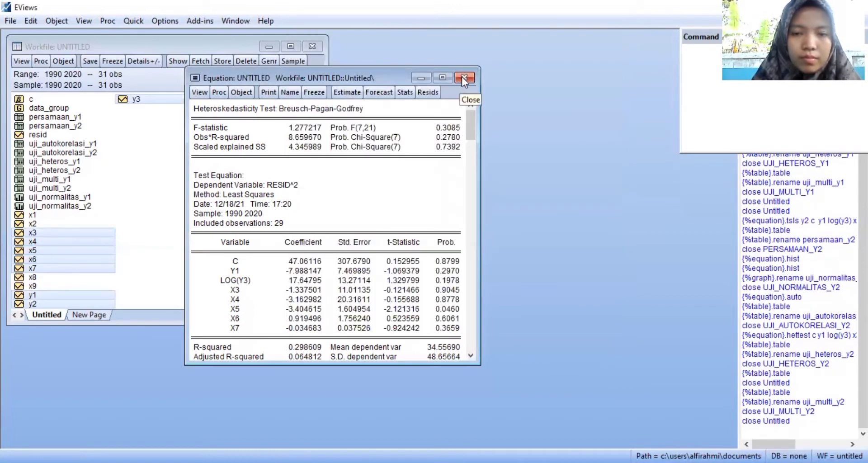
left_click(463, 77)
left_click(405, 259)
left_click(238, 255)
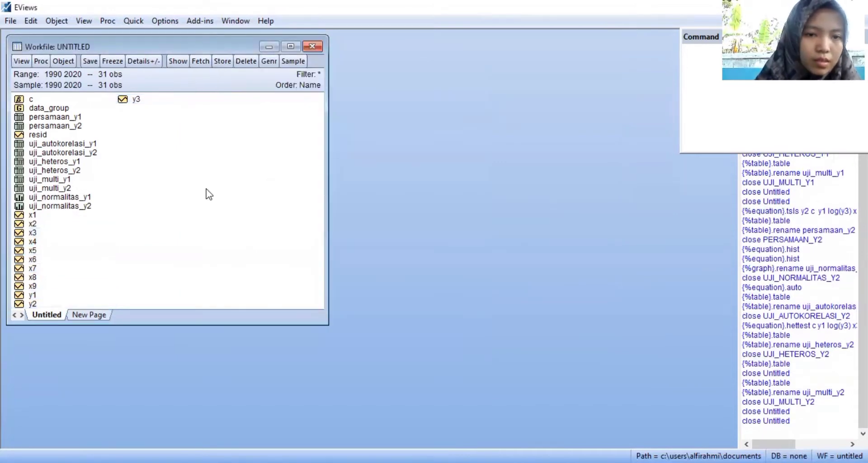
left_click(130, 103)
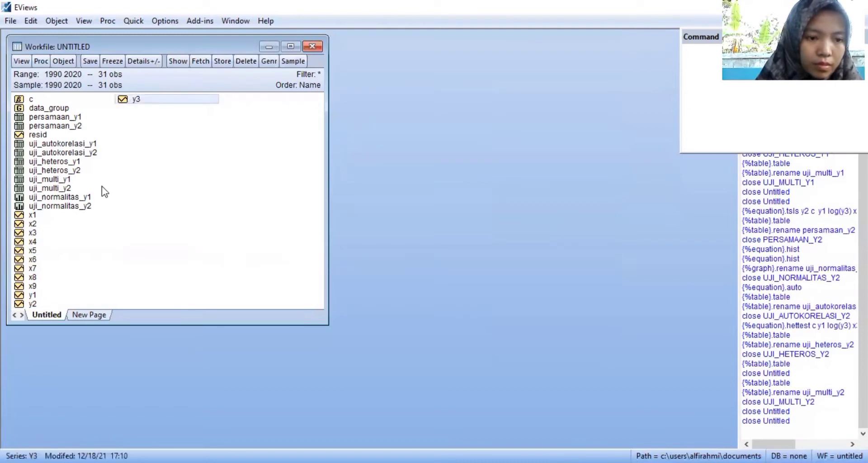
left_click(45, 294, "ctrl")
left_click(42, 303, "ctrl")
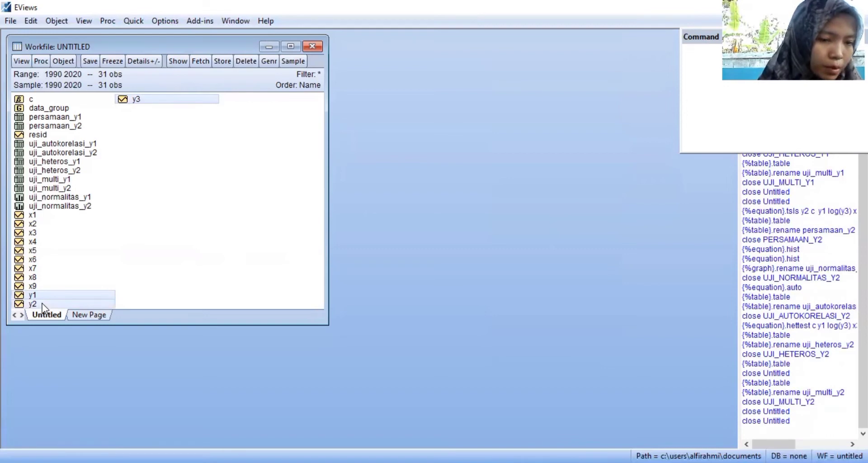
left_click(38, 242, "ctrl")
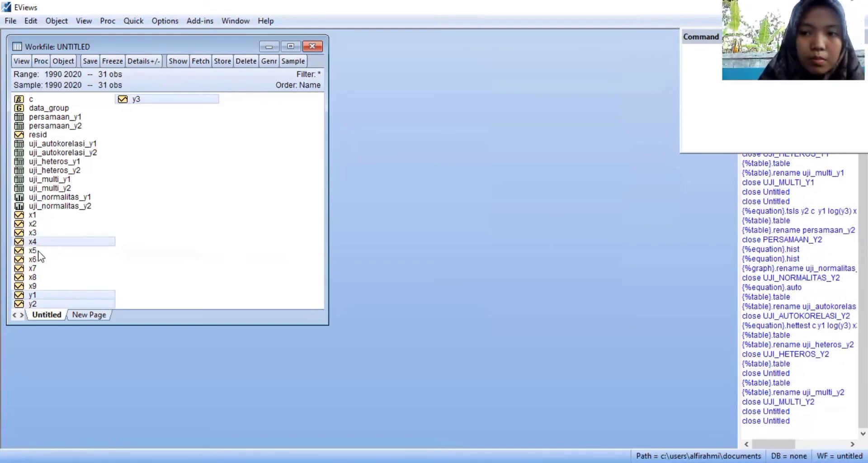
left_click(38, 251, "ctrl")
left_click(39, 260, "ctrl")
left_click(39, 268, "ctrl")
left_click(38, 278, "ctrl")
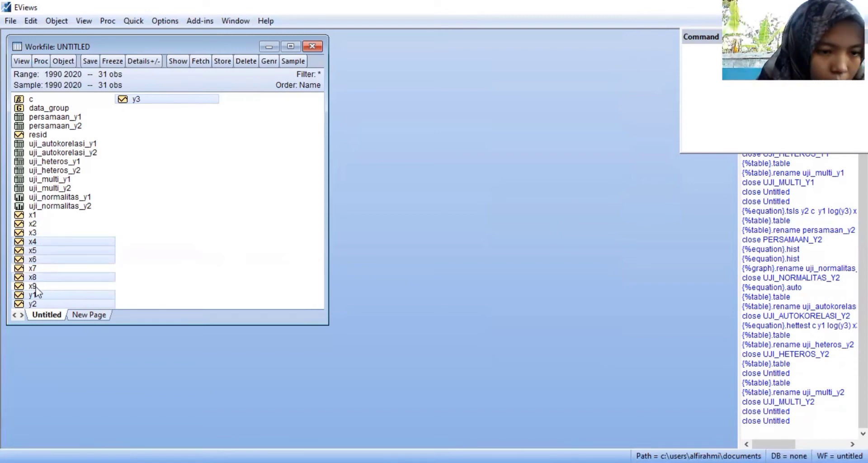
left_click(36, 286, "ctrl")
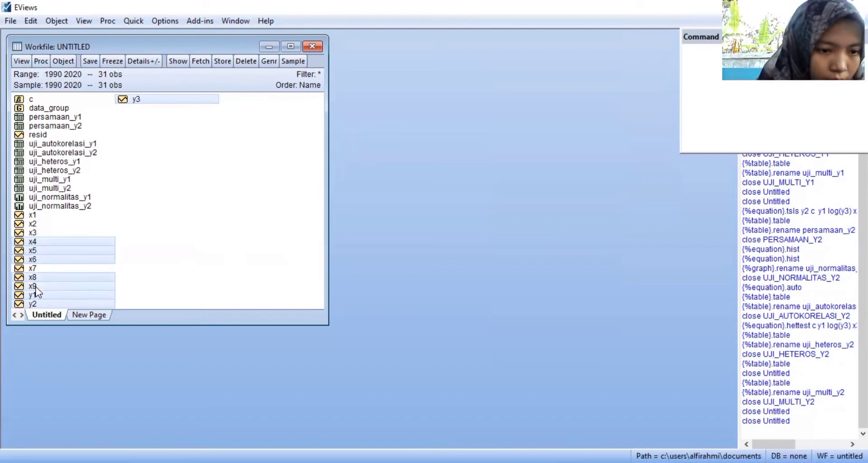
left_click(79, 268)
right_click(79, 268)
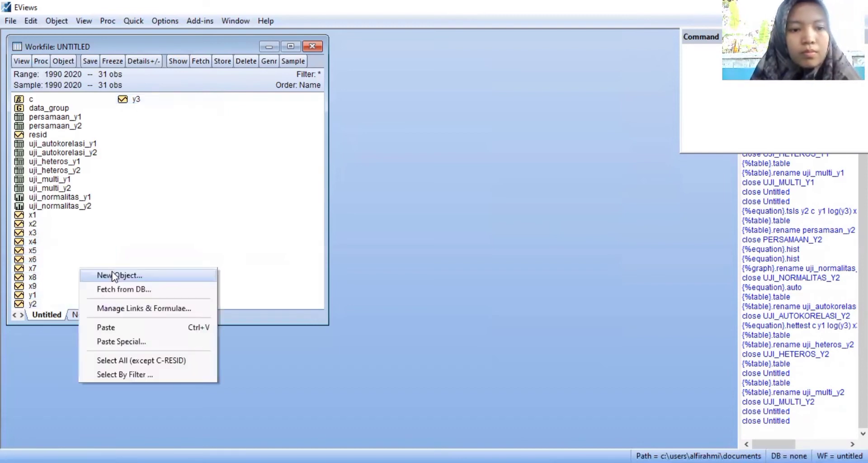
left_click(136, 210)
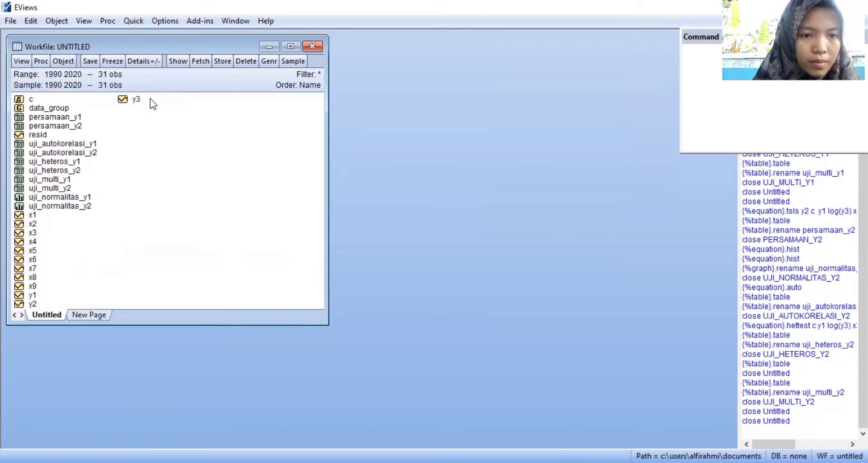
Step: Open a new equation from the series y3, y1, y2, x4, x5, x6, x8 and x9, with y3 selected first
left_click(135, 100)
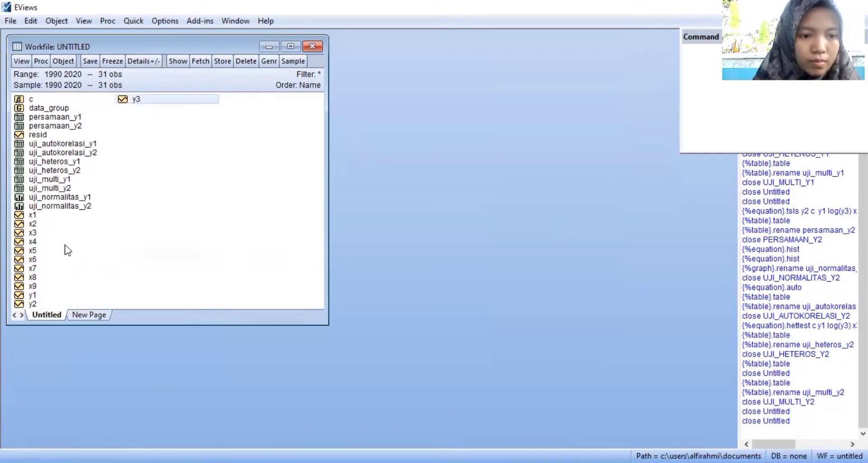
left_click(38, 295, "ctrl")
left_click(37, 304, "ctrl")
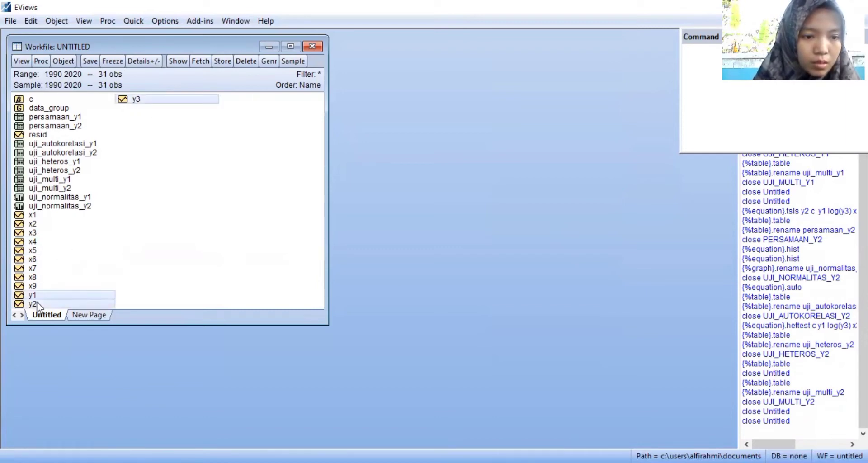
left_click(37, 242, "ctrl")
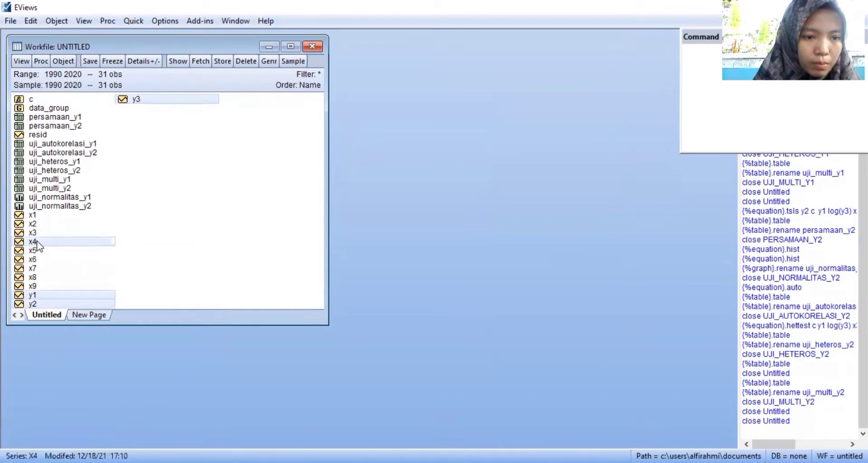
left_click(38, 252, "ctrl")
left_click(37, 259, "ctrl")
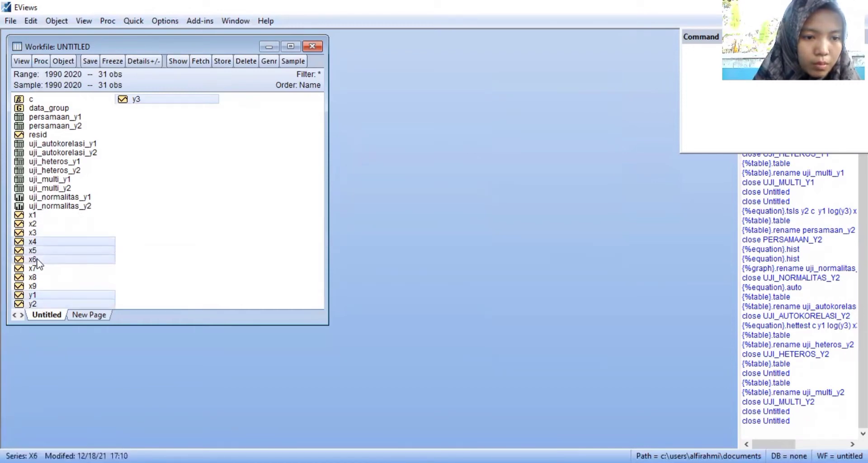
left_click(32, 277, "ctrl")
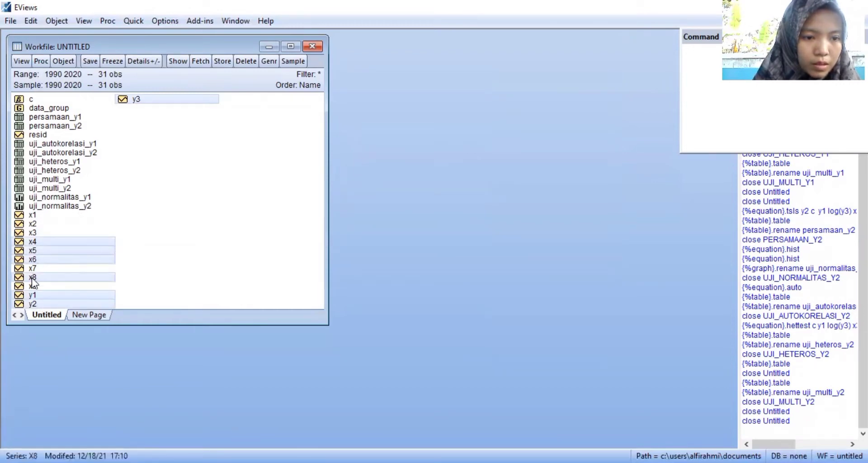
left_click(31, 284, "ctrl")
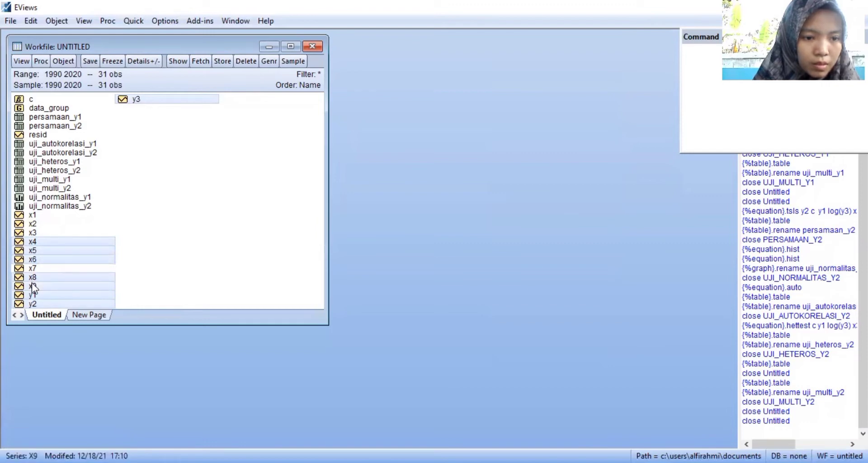
right_click(31, 283)
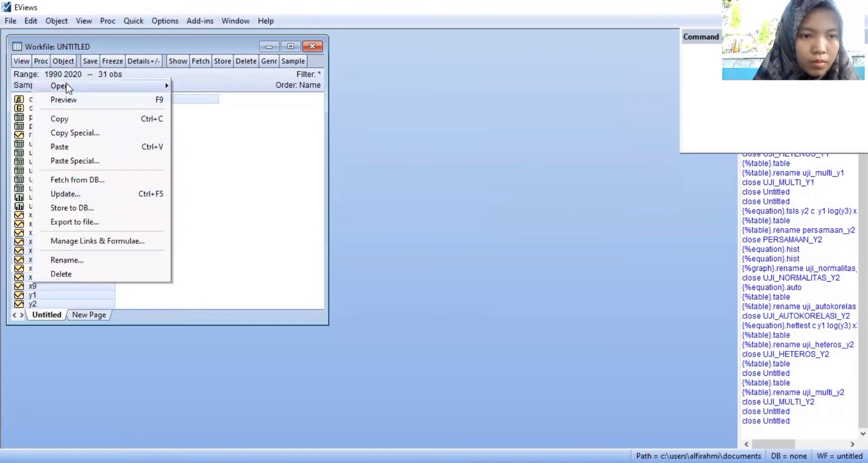
mouse_move(68, 87)
left_click(189, 101)
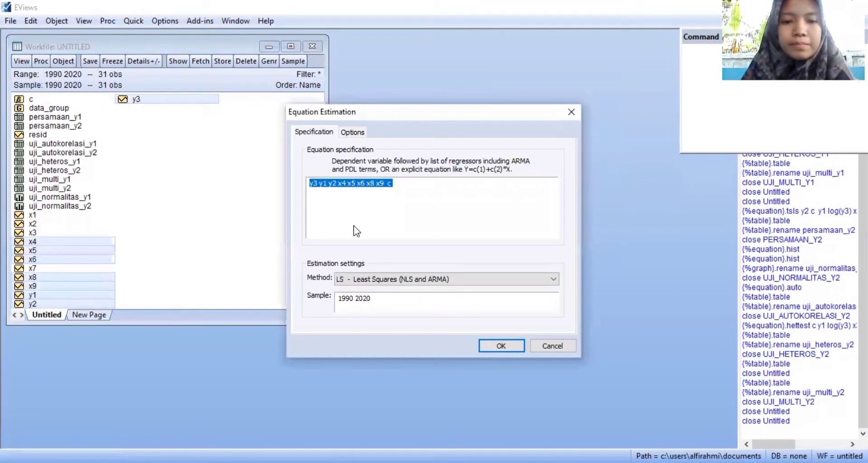
Step: Move the constant c from the end of the equation specification to directly after y3
left_click(339, 207)
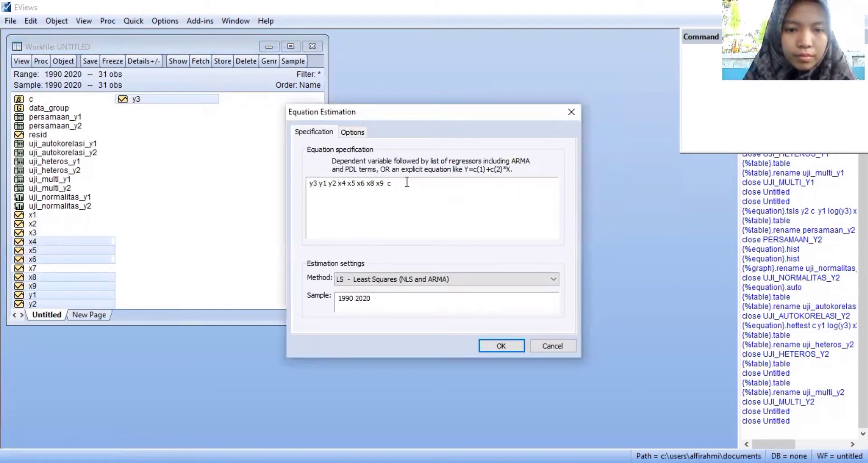
key("BackSpace")
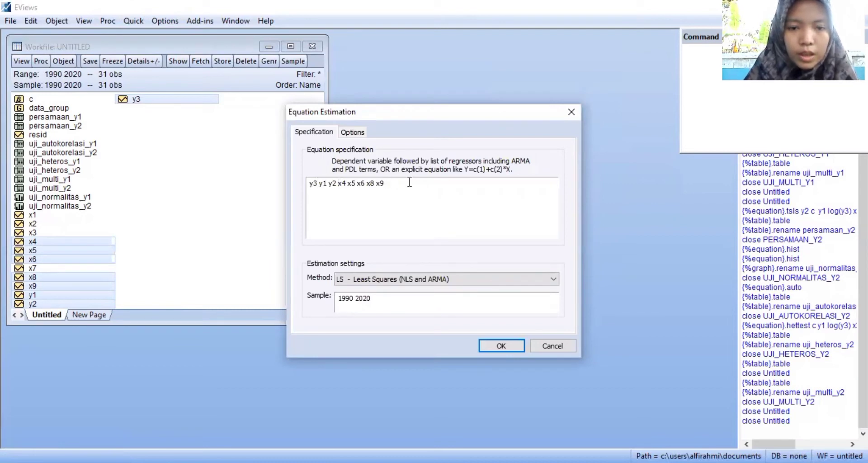
left_click(320, 182)
type("c")
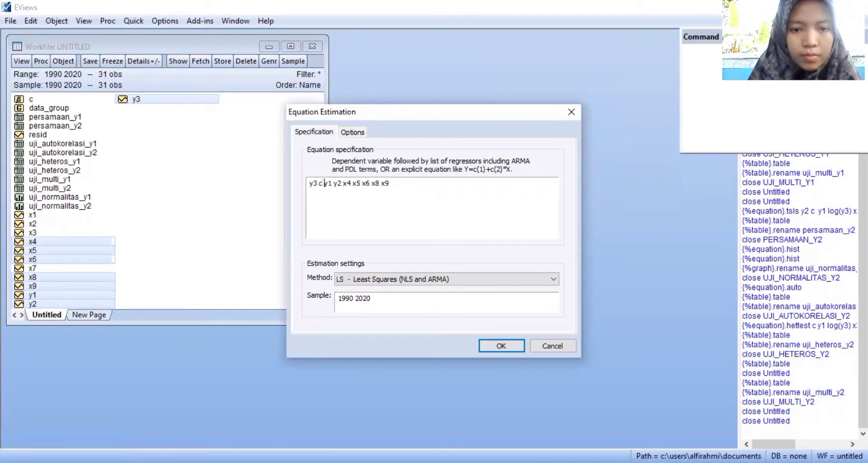
left_click(304, 189)
left_click(366, 199)
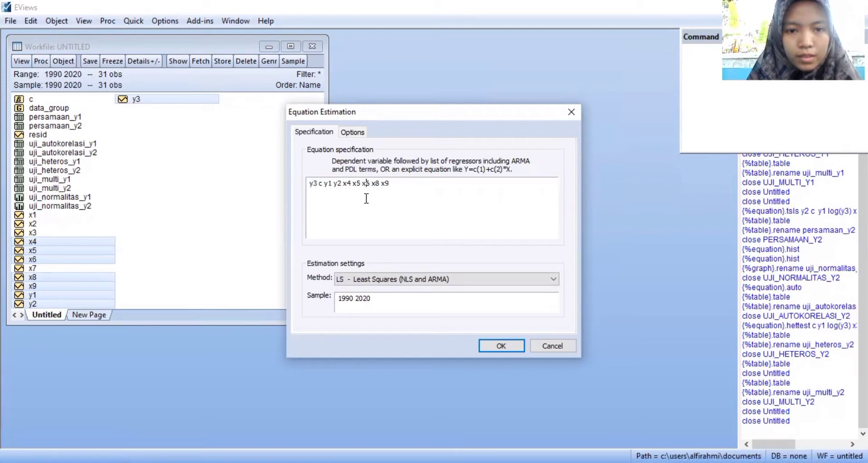
double_click(338, 192)
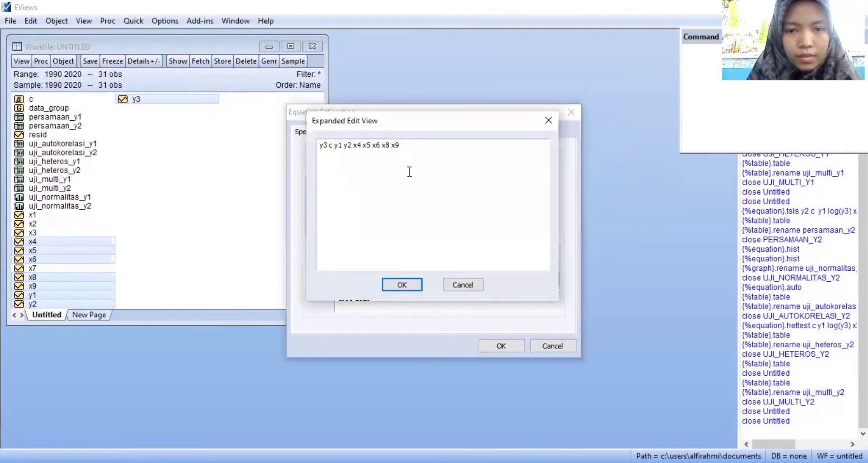
left_click(544, 120)
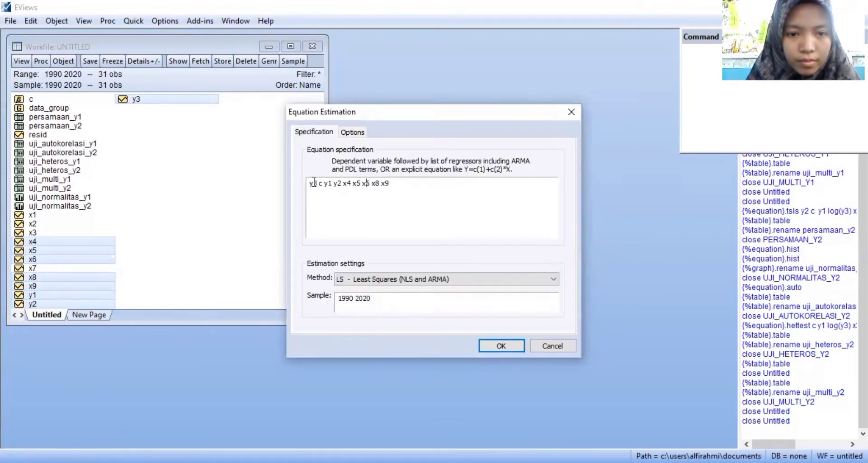
key("ctrl+a")
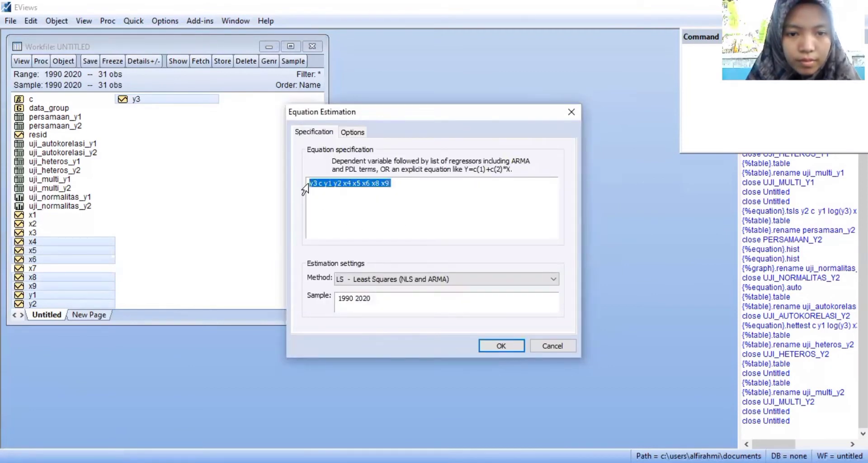
left_click(340, 194)
key("ctrl+a")
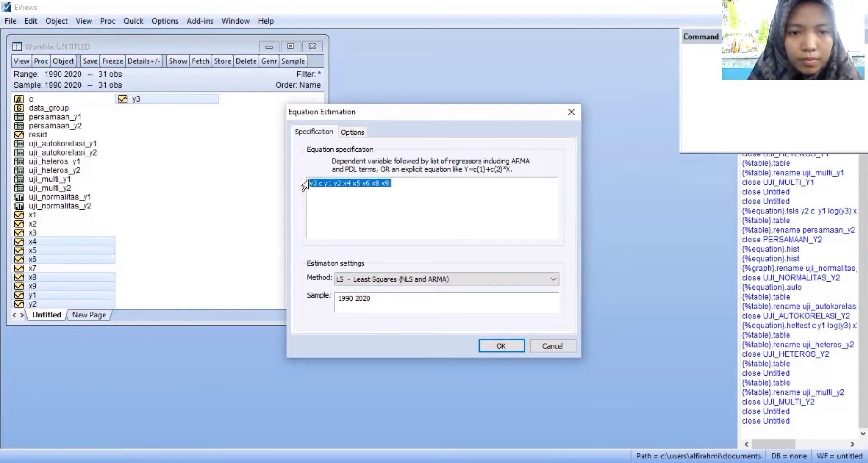
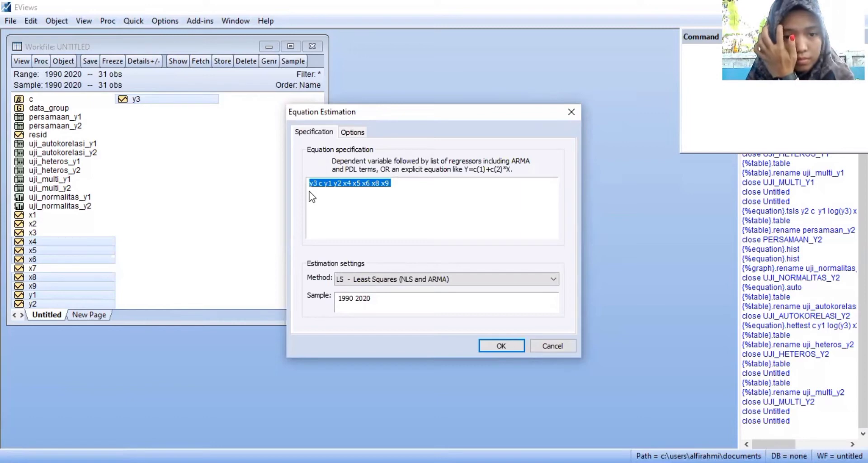
Step: Change the dependent variable in the equation specification to log(y3)
left_click(331, 195)
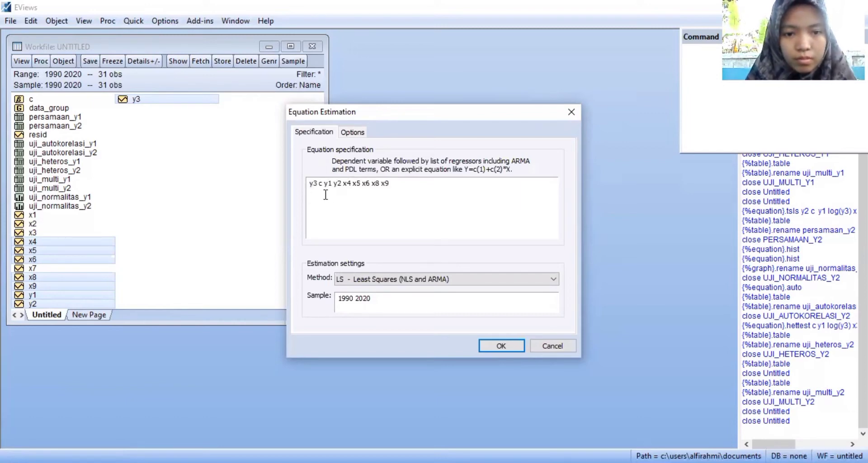
key("Left")
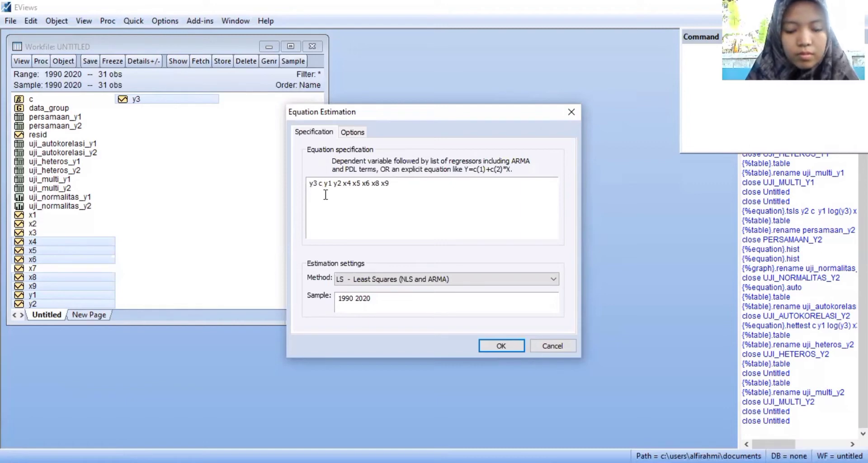
type("log")
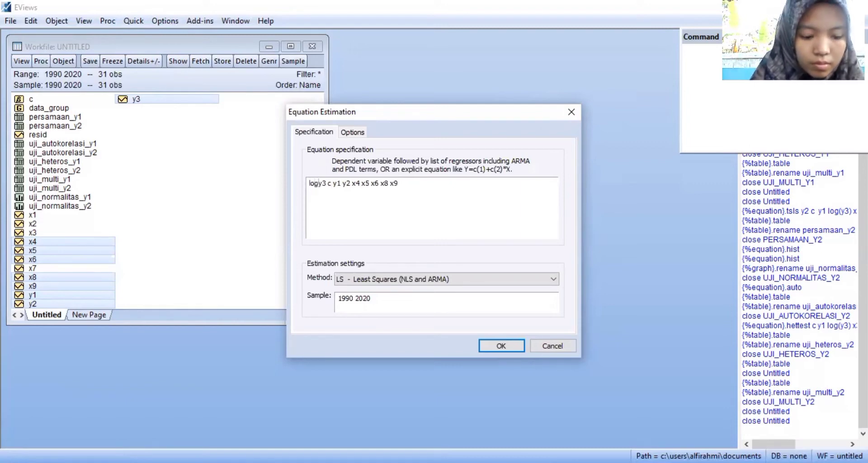
type("(")
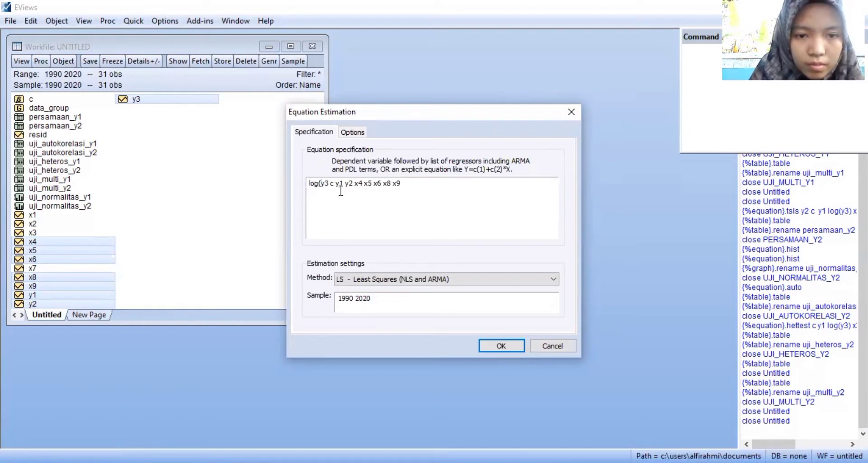
left_click(330, 183)
type(")")
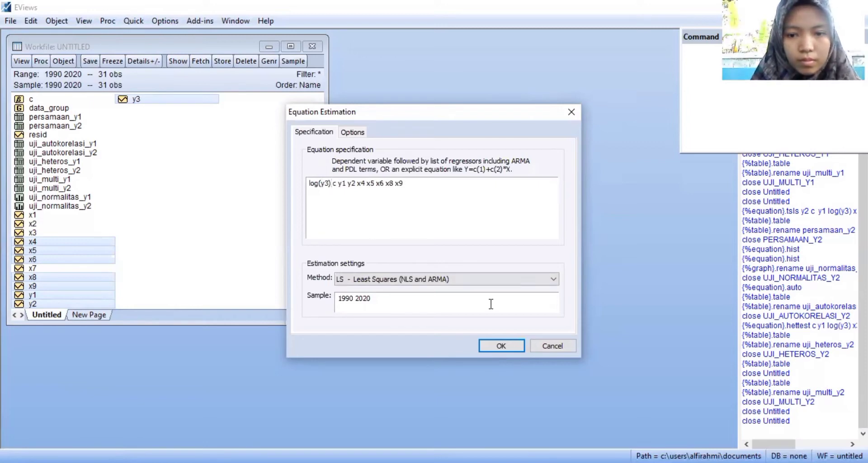
Step: Estimate the equation by TSLS two-stage least squares with the instruments x1 x2 x3 x4 x5 x6 x7 x8 x9
left_click(539, 278)
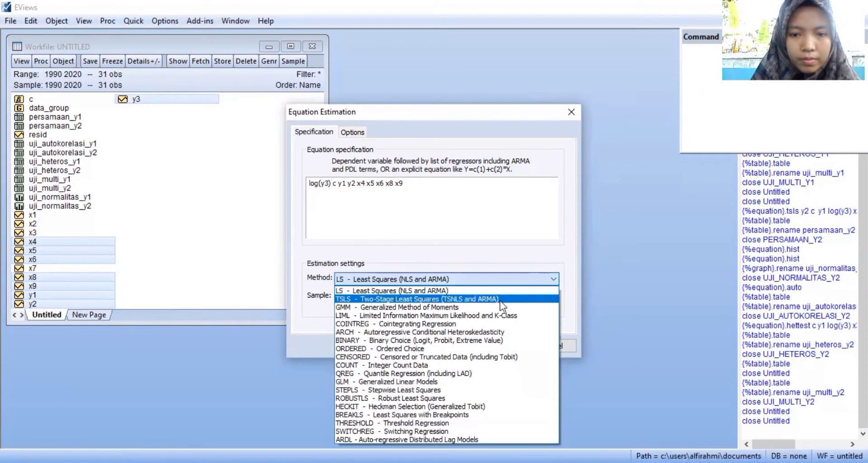
left_click(500, 299)
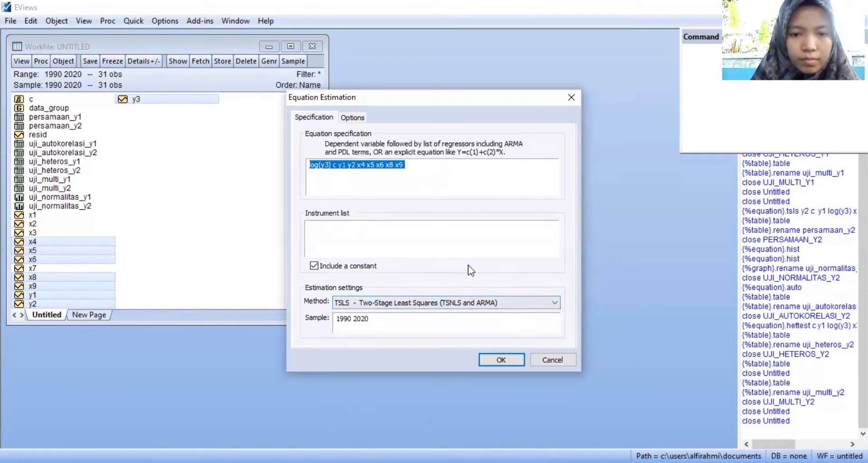
left_click(457, 249)
type("x1 ")
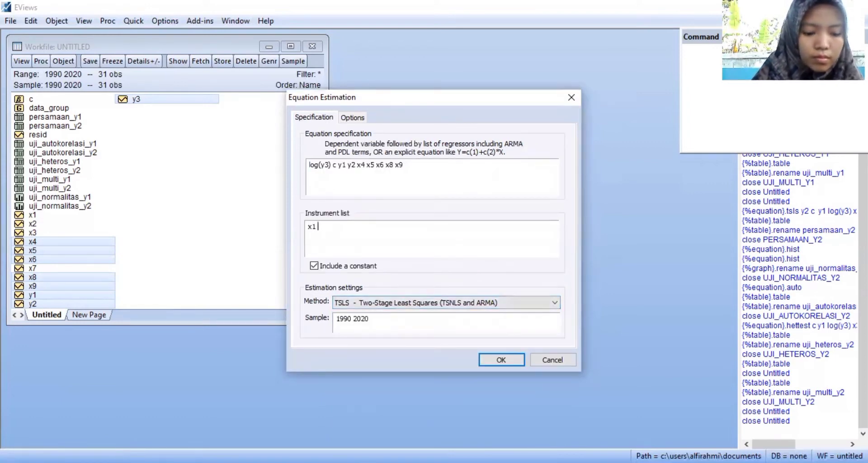
type("x2 x3")
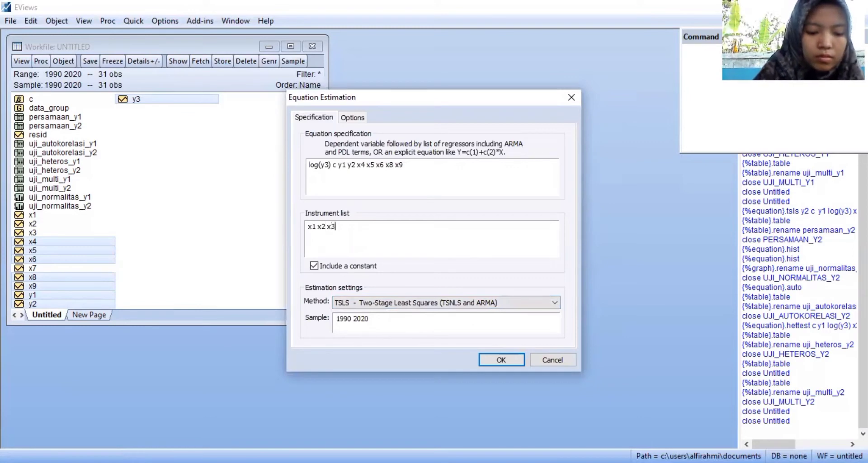
type(" x4 x5 ")
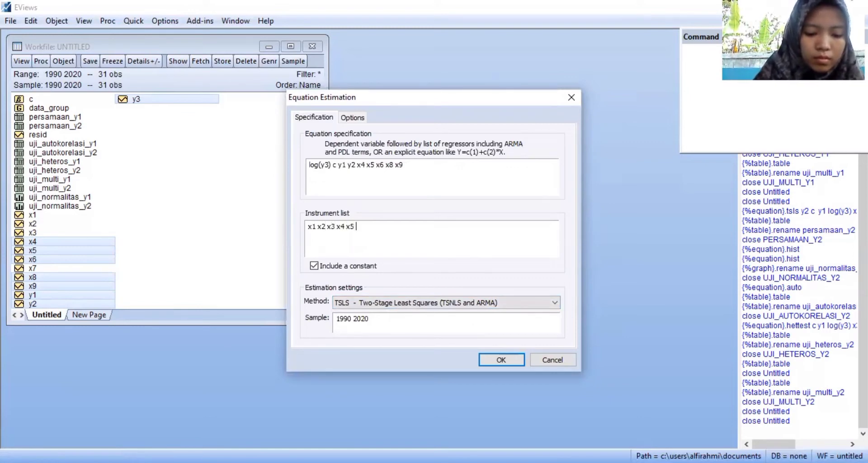
type("x6 x7 x8 x9")
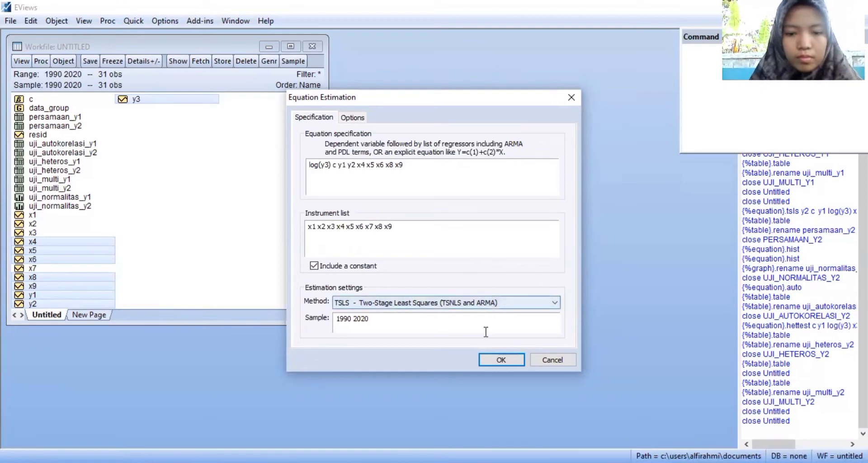
left_click(499, 360)
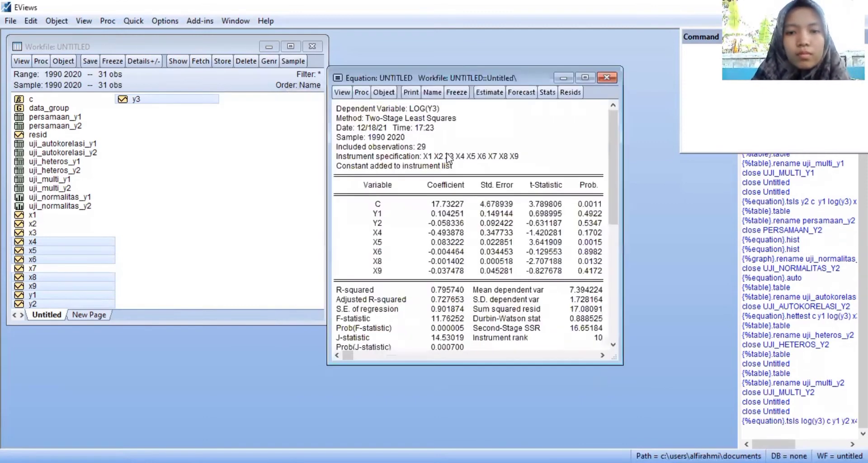
Step: Freeze the log(y3) two-stage least squares output as a table, name it persamaan_y3 and close the table
left_click(454, 88)
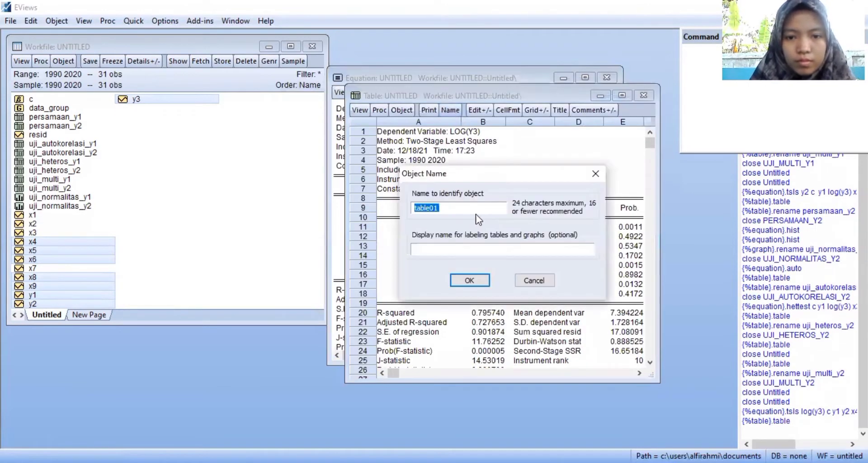
left_click(474, 212)
double_click(475, 213)
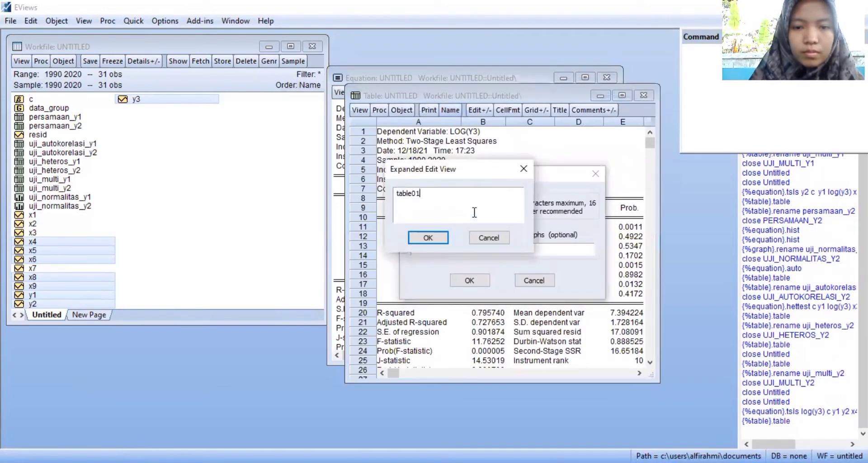
key("BackSpace")
key("BackSpace")
key("BackSpace")
key("BackSpace")
key("BackSpace")
key("BackSpace")
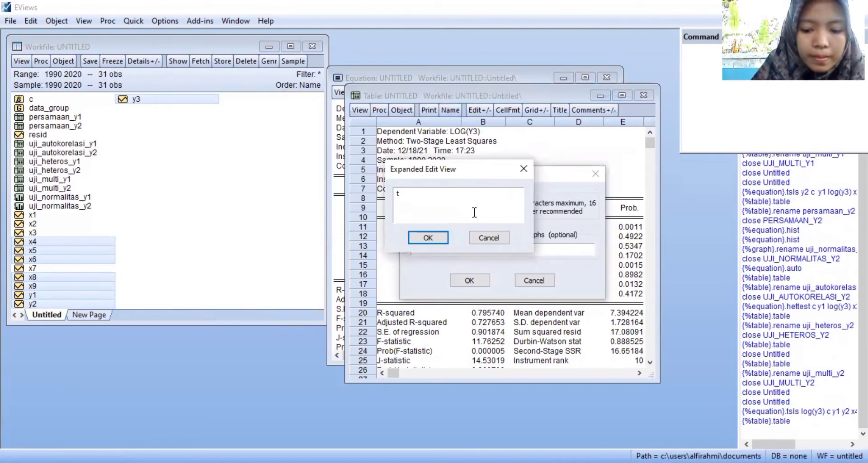
type("per")
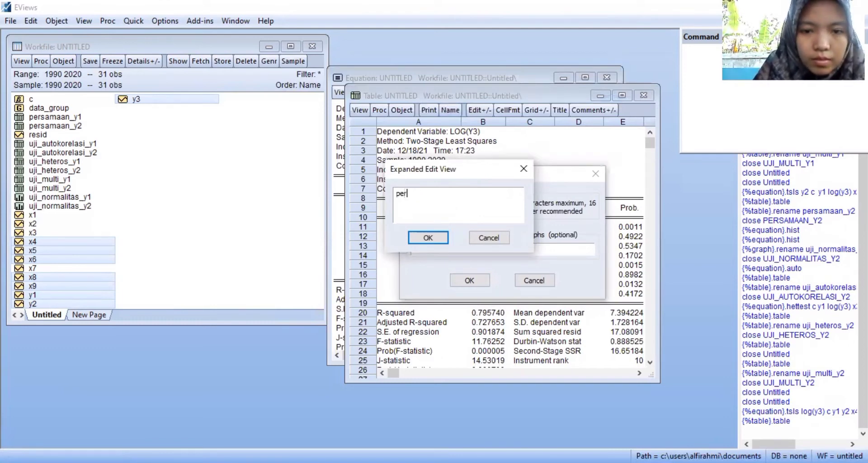
type("a")
key("BackSpace")
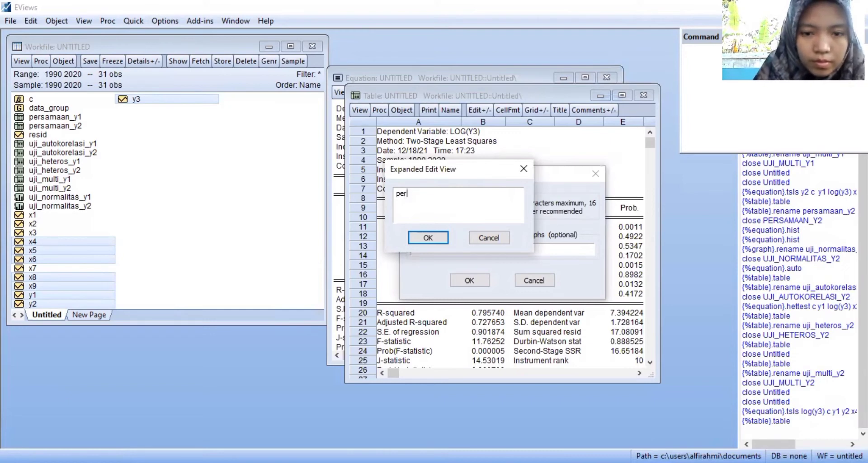
type("samaan")
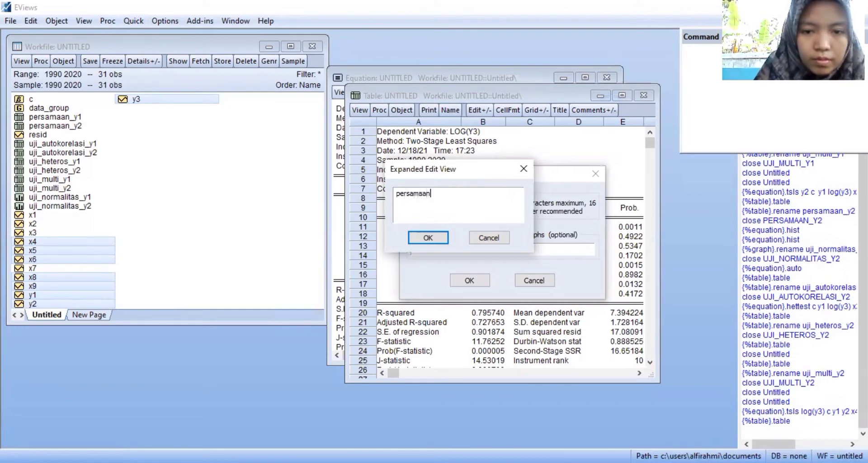
type("_y3")
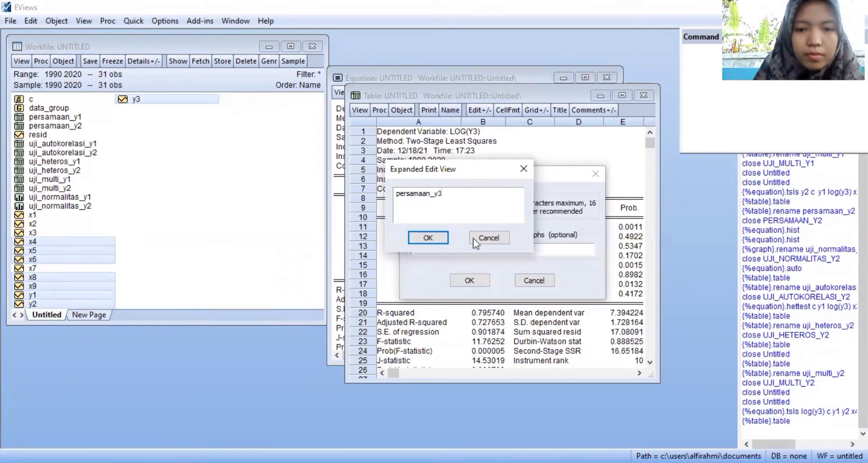
left_click(436, 237)
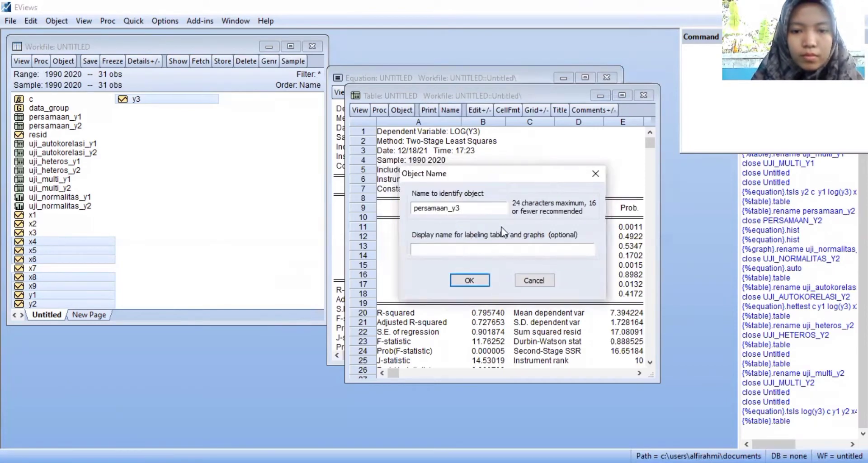
left_click(465, 278)
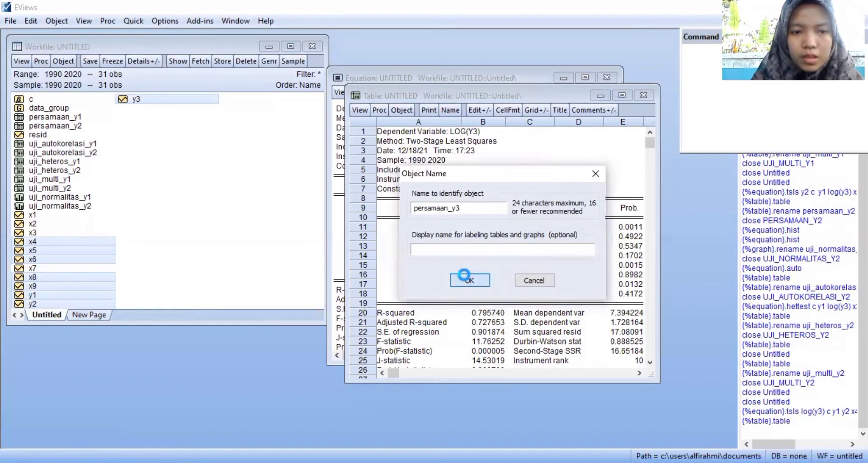
left_click(644, 95)
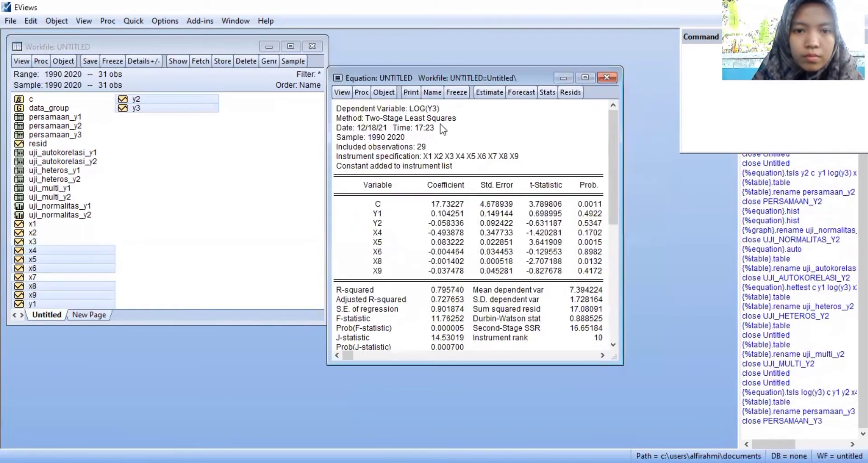
Step: Run the histogram normality test on the residuals of the log(y3) equation
left_click(346, 96)
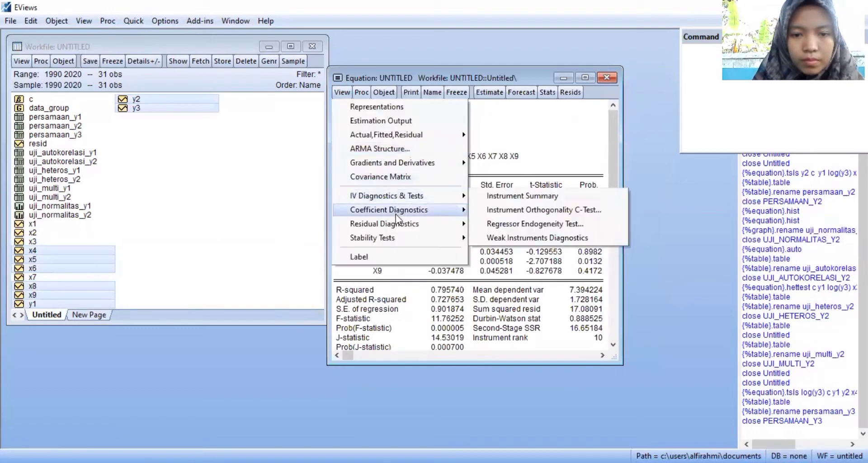
mouse_move(395, 219)
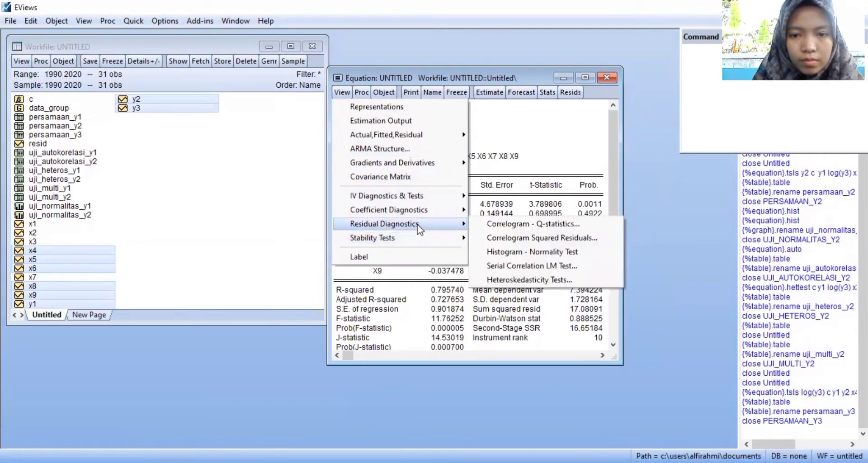
left_click(496, 256)
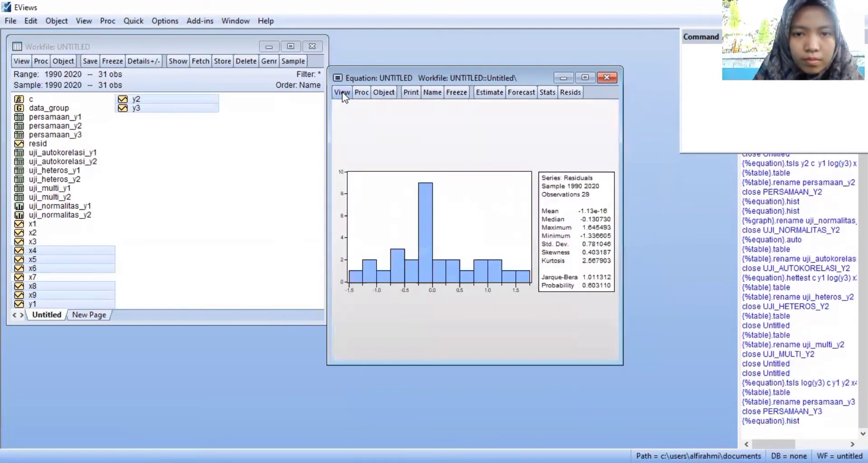
Step: Freeze the residual histogram as a graph, name it uji_normalitas_y3 and close the graph
left_click(456, 92)
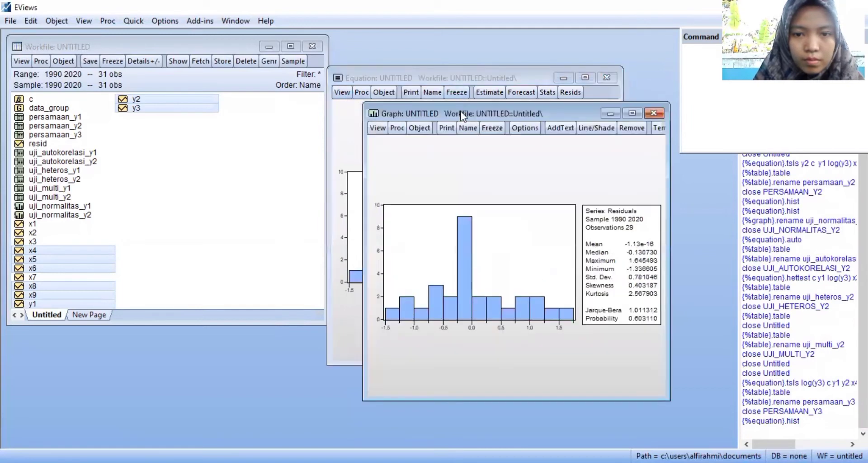
left_click(468, 128)
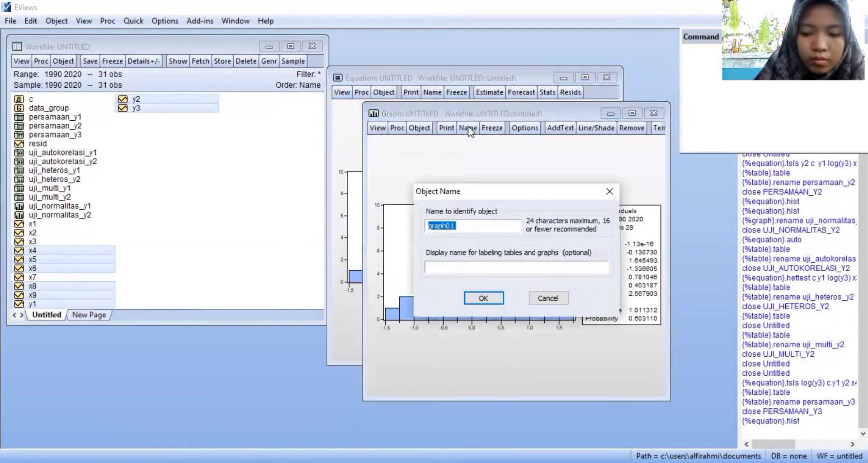
type("uji")
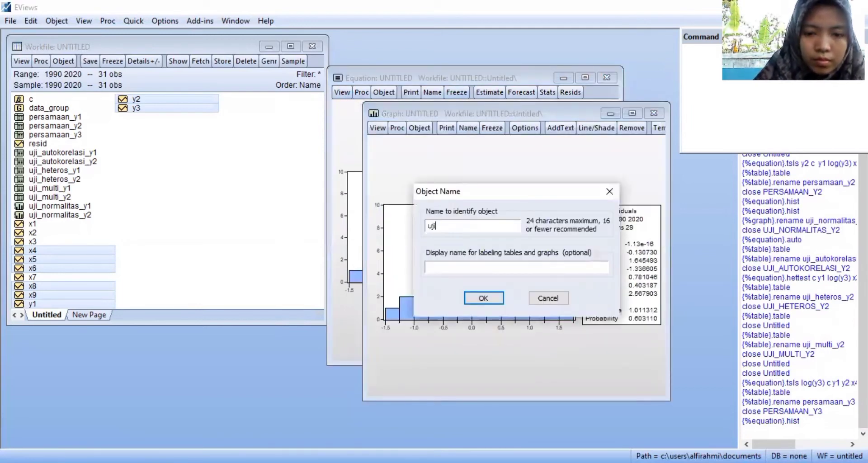
type("_n")
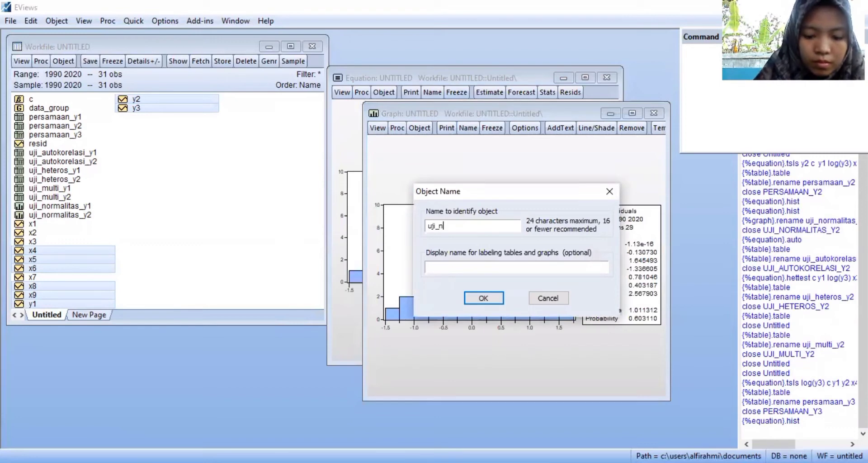
type("orm")
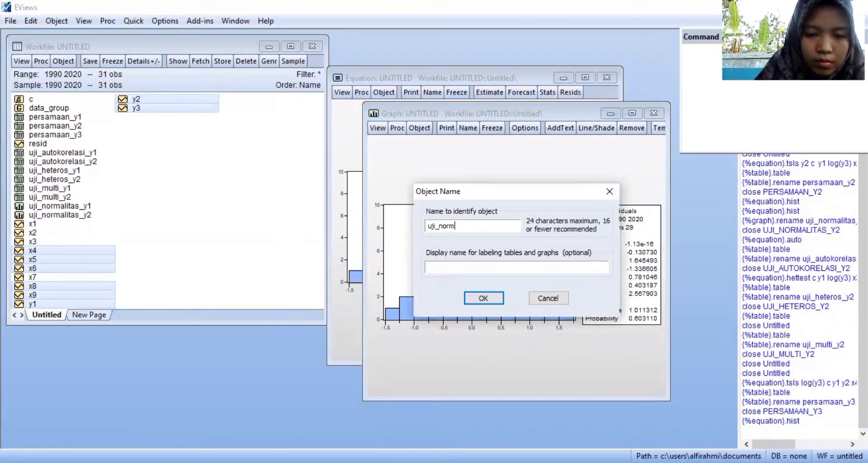
type("aliy")
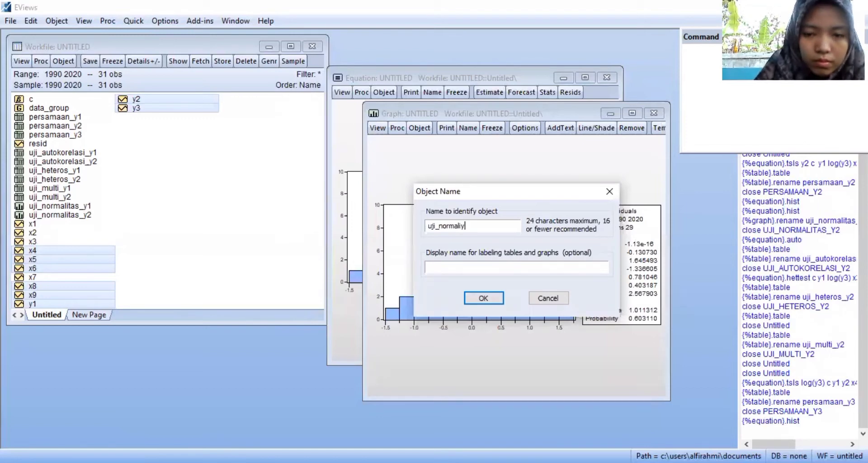
key("BackSpace")
type("tas")
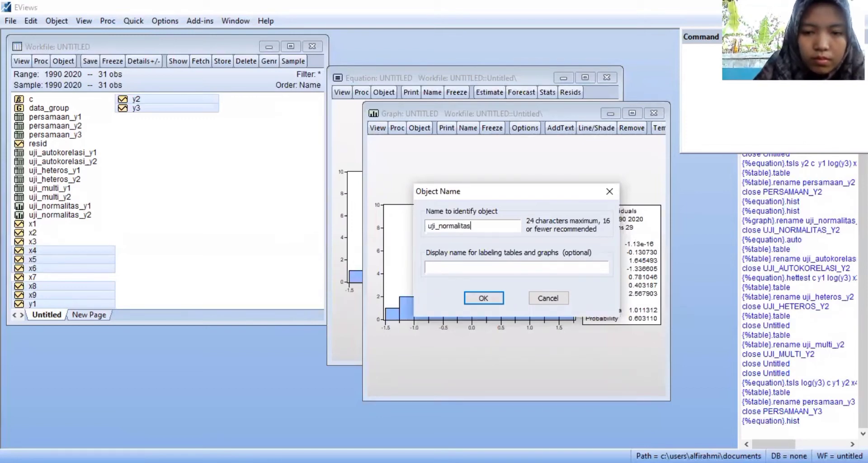
type("_y3")
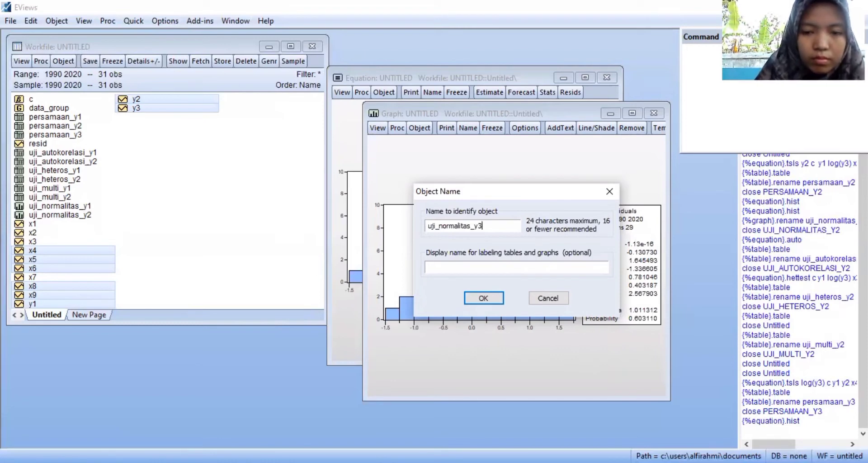
left_click(493, 299)
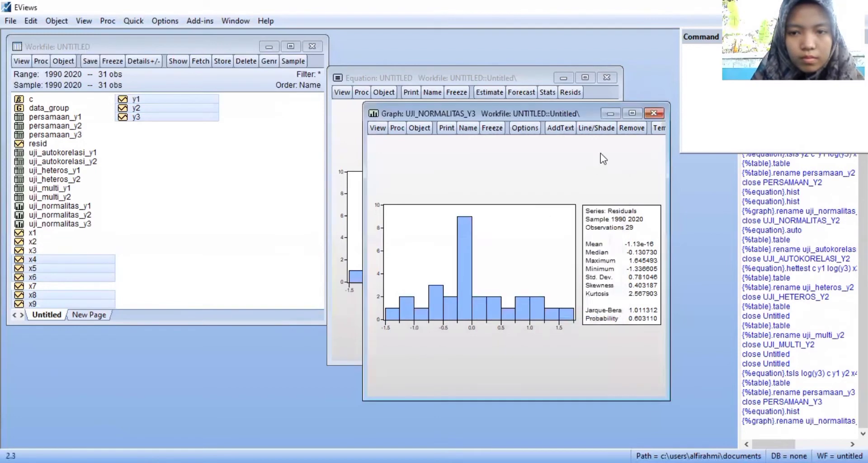
left_click(654, 113)
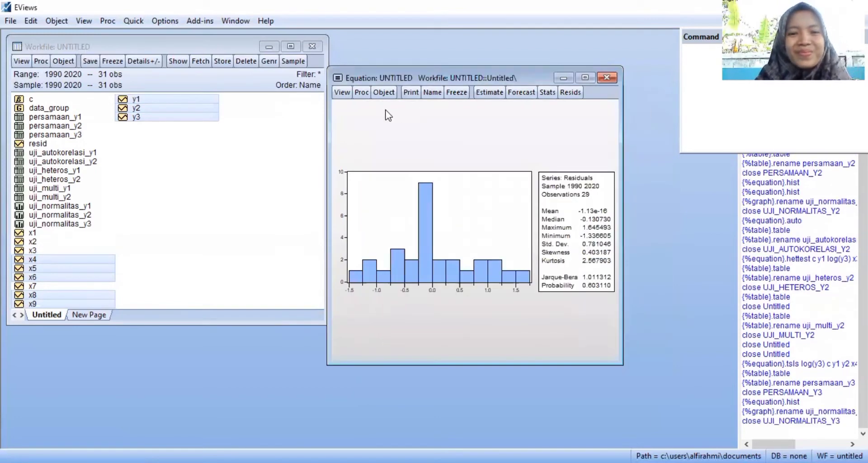
Step: Run the Breusch-Godfrey serial correlation LM test with two lags on the log(y3) equation
left_click(341, 88)
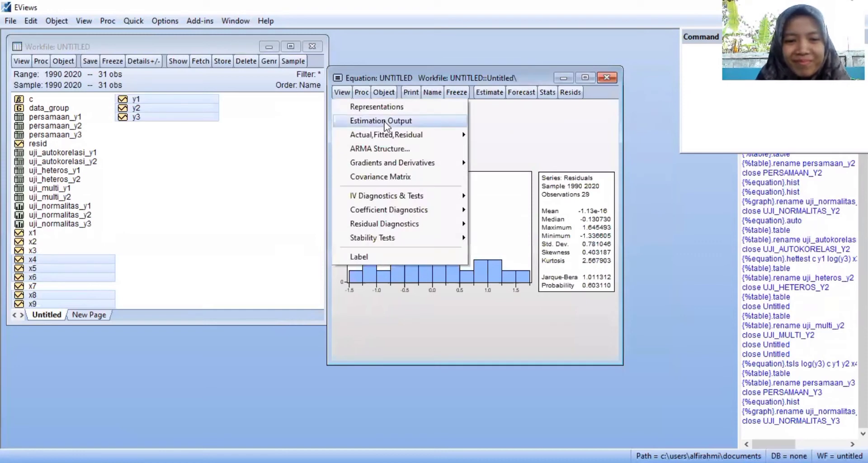
mouse_move(429, 226)
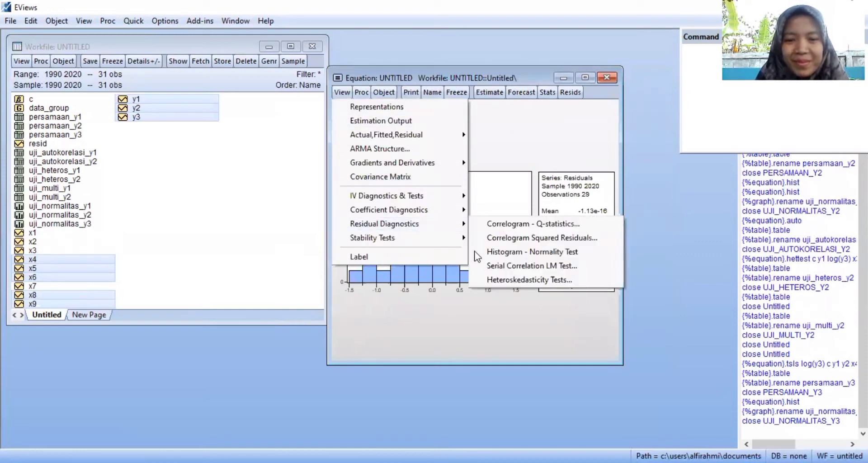
left_click(496, 266)
left_click(447, 243)
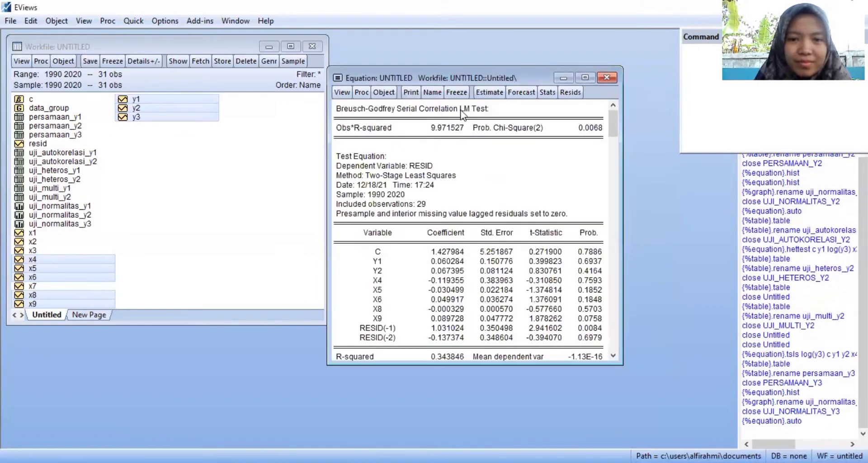
Step: Freeze the serial correlation LM test output as a table, name it uji_autokorelasi_y3 and close the table
left_click(459, 92)
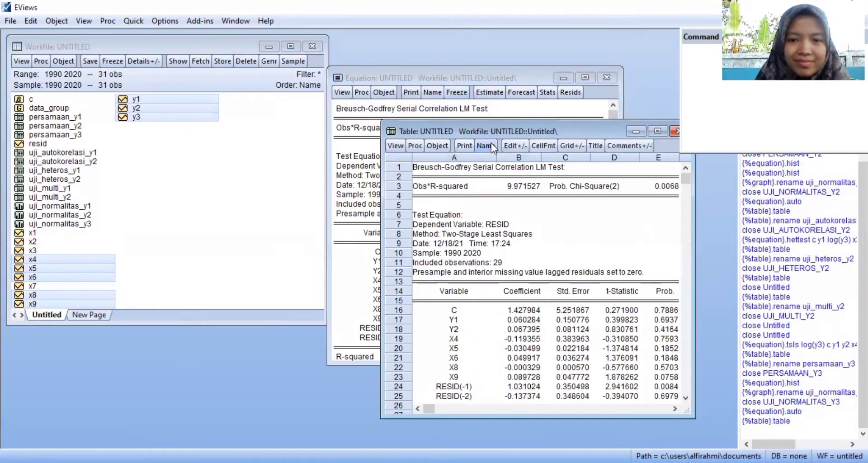
left_click(489, 144)
key("BackSpace")
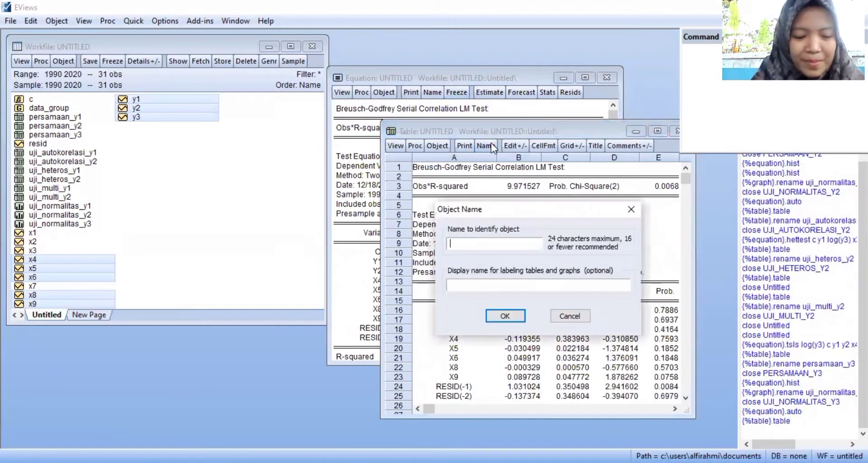
type("uji")
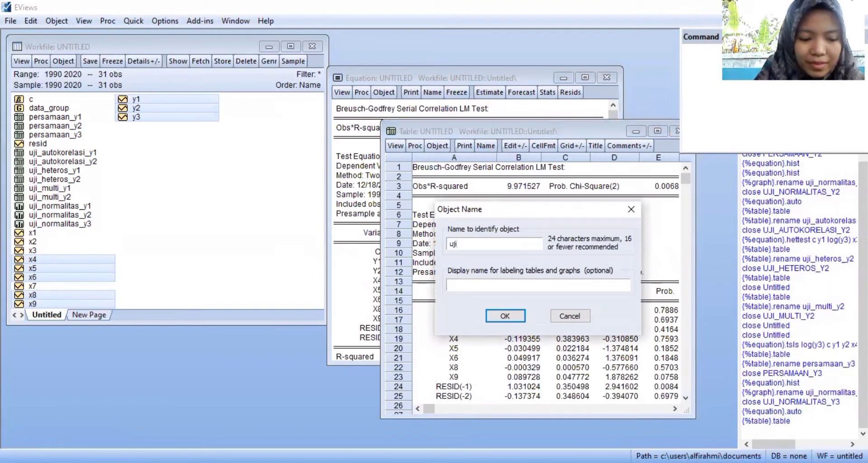
type("_a")
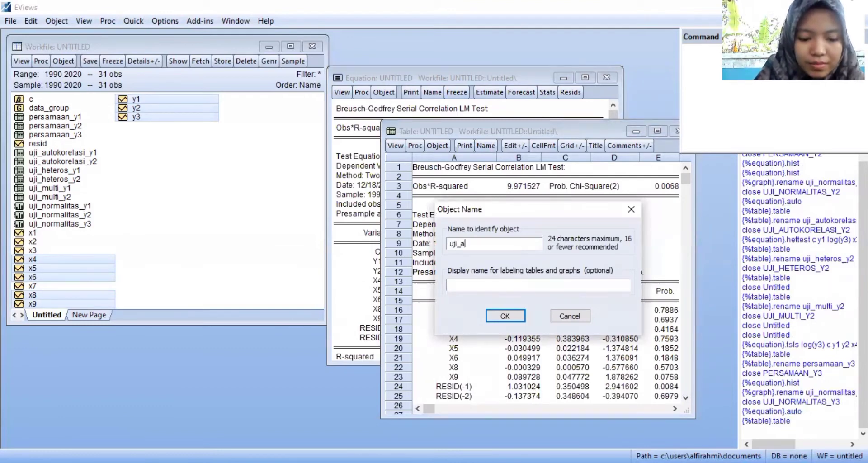
type("uto")
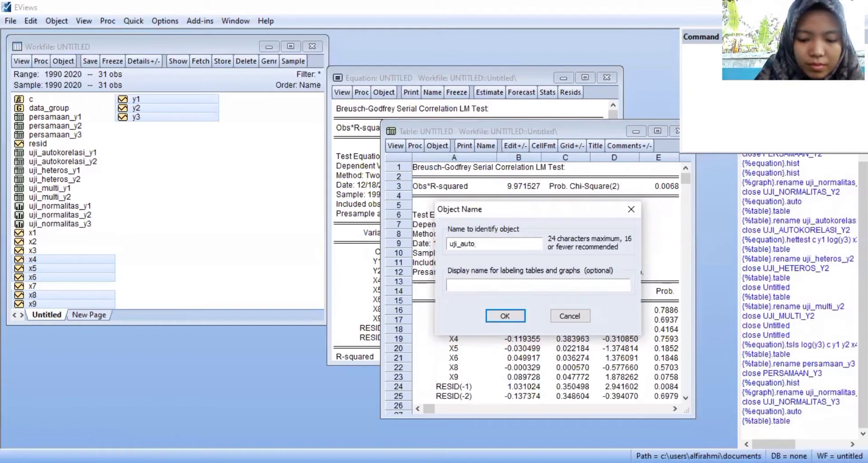
type("ko")
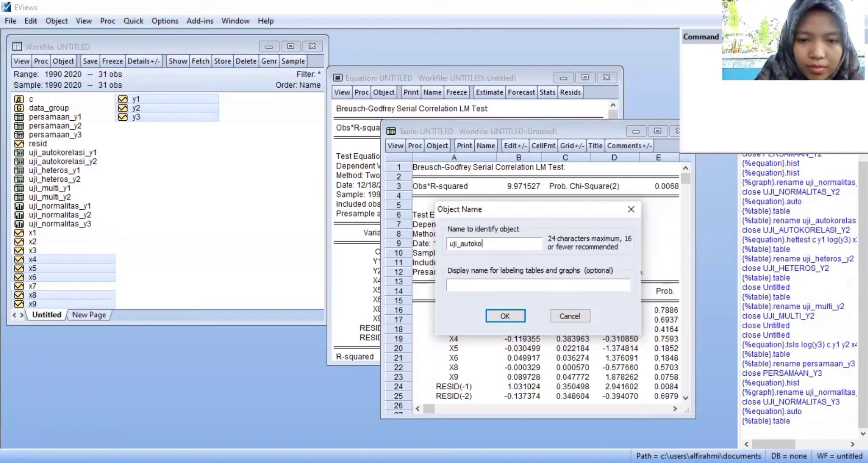
type("rela")
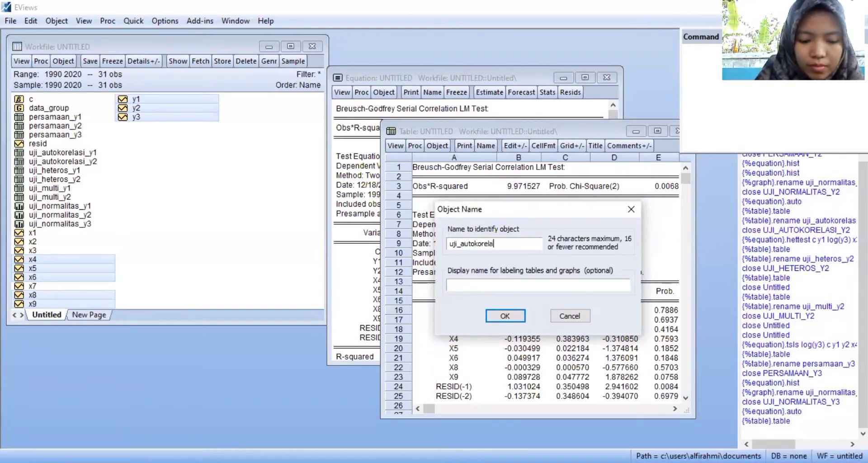
type("si_")
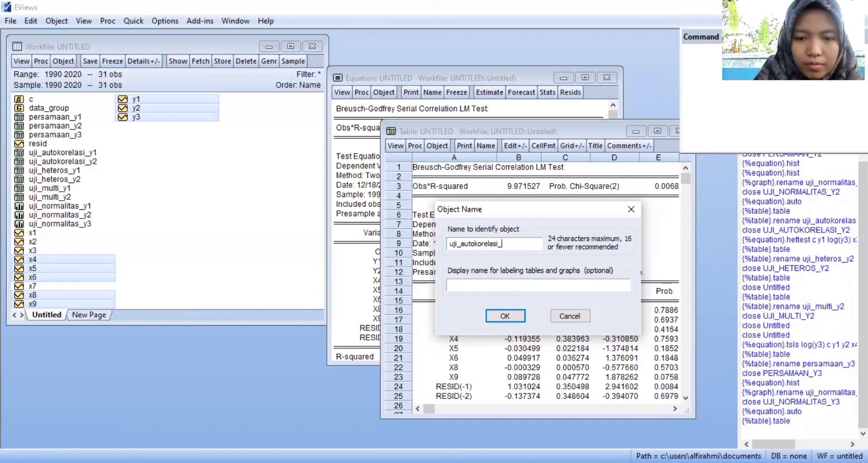
type("y3")
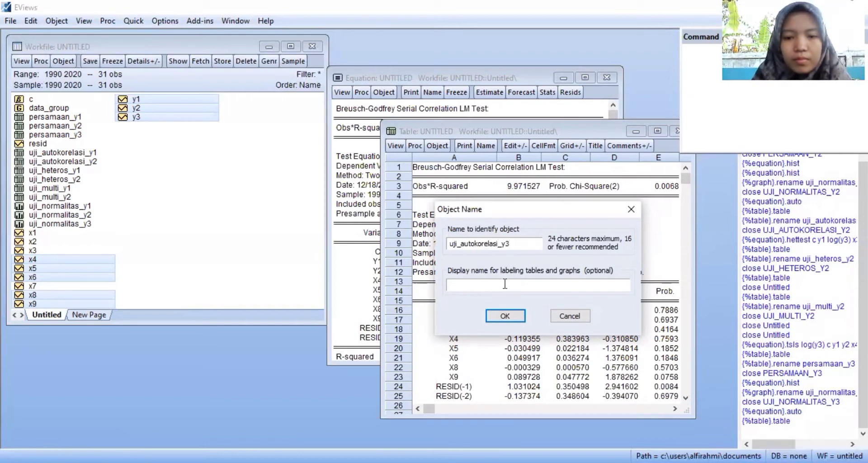
left_click(506, 316)
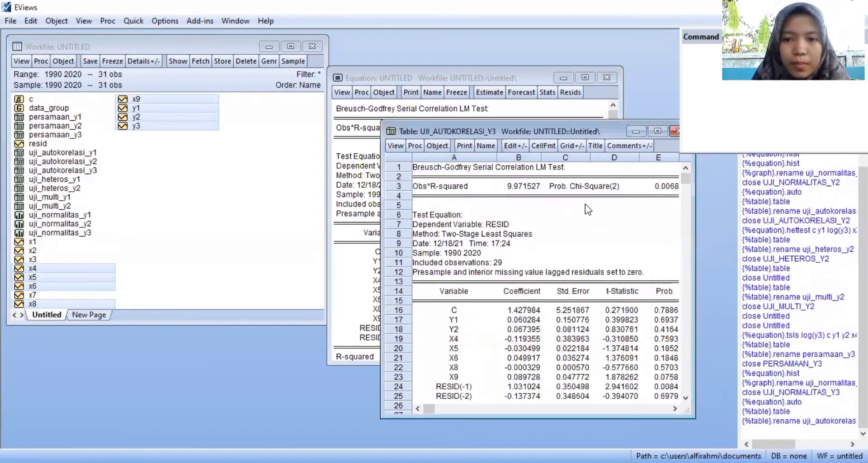
left_click(673, 131)
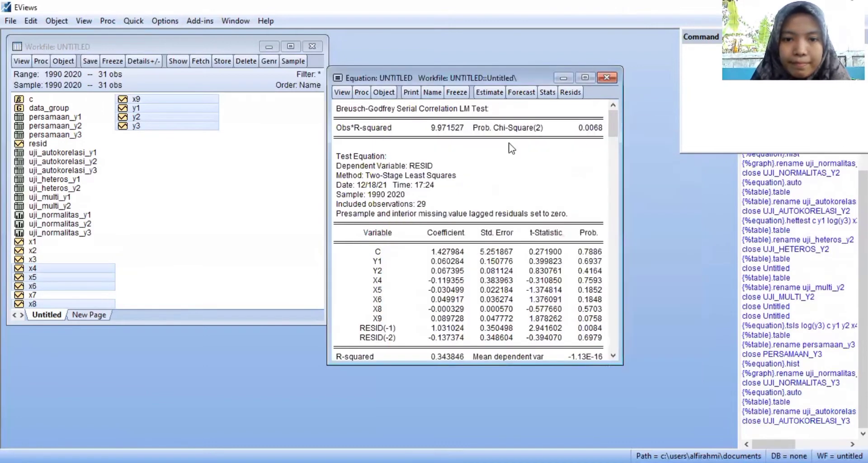
Step: Run the Breusch-Pagan-Godfrey heteroskedasticity test on the log(y3) equation with regressors c y1 y2 x4 x5 x6 x8 x9
left_click(342, 92)
mouse_move(393, 223)
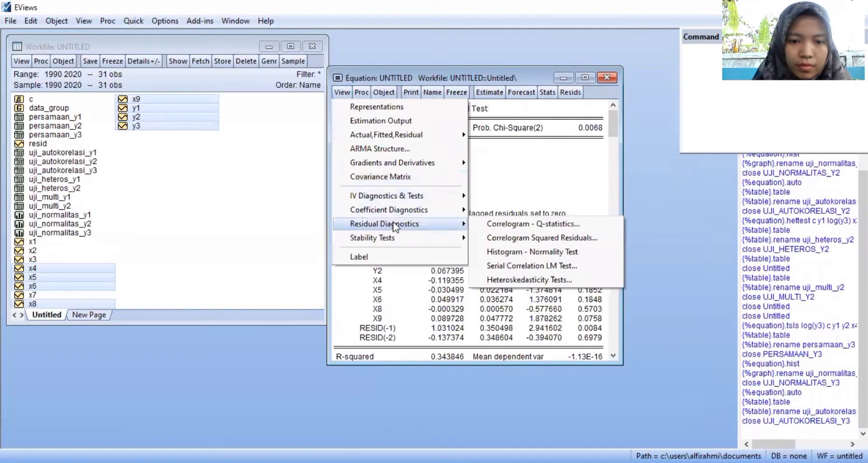
left_click(492, 281)
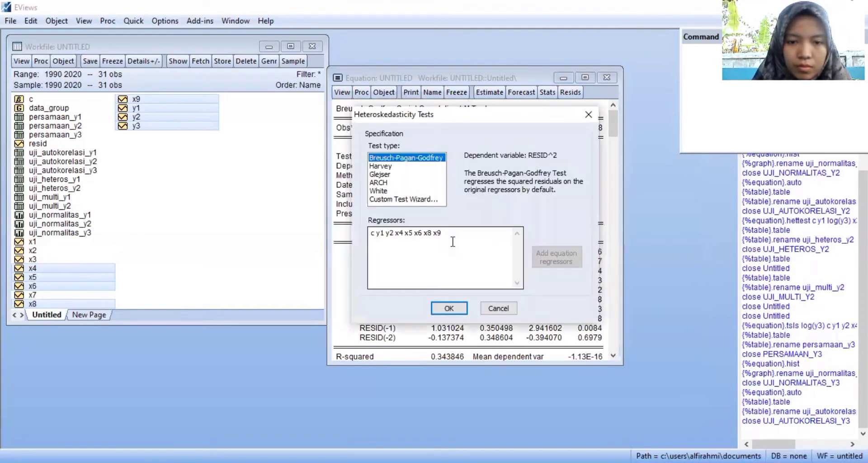
left_click(451, 309)
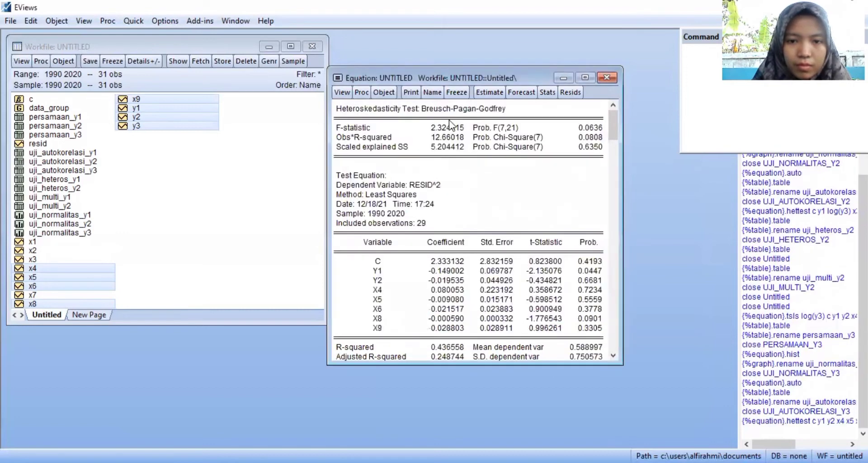
Step: Freeze the heteroskedasticity test output as a table and name it uji_heteros_y3
left_click(455, 93)
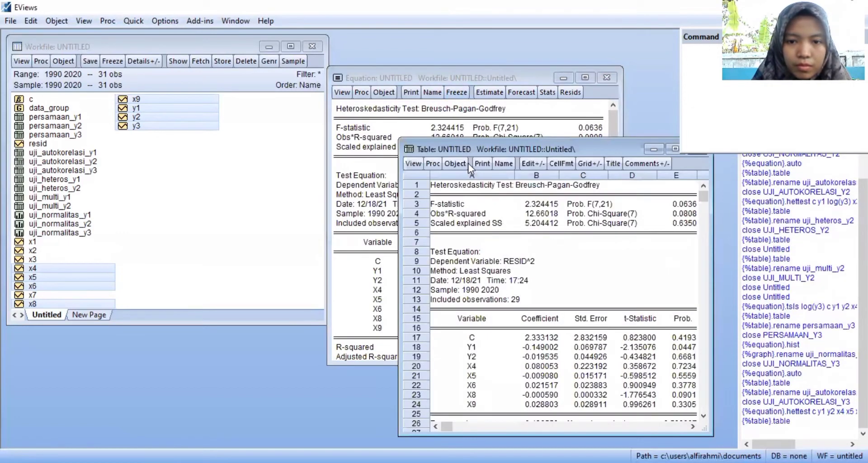
left_click(497, 164)
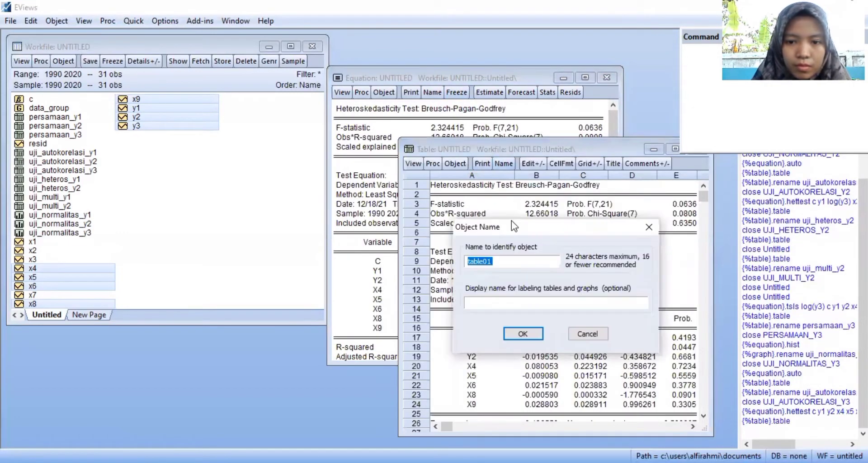
left_click(506, 260)
key("BackSpace")
key("BackSpace")
key("BackSpace")
key("BackSpace")
key("BackSpace")
key("BackSpace")
key("BackSpace")
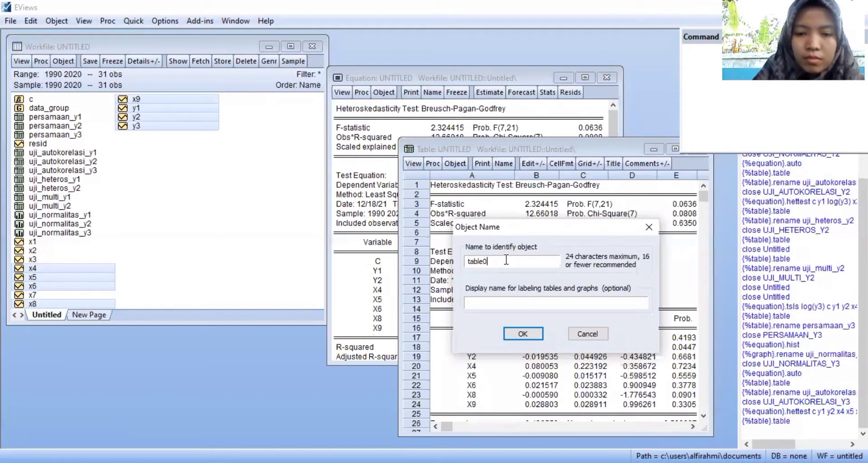
type("uj")
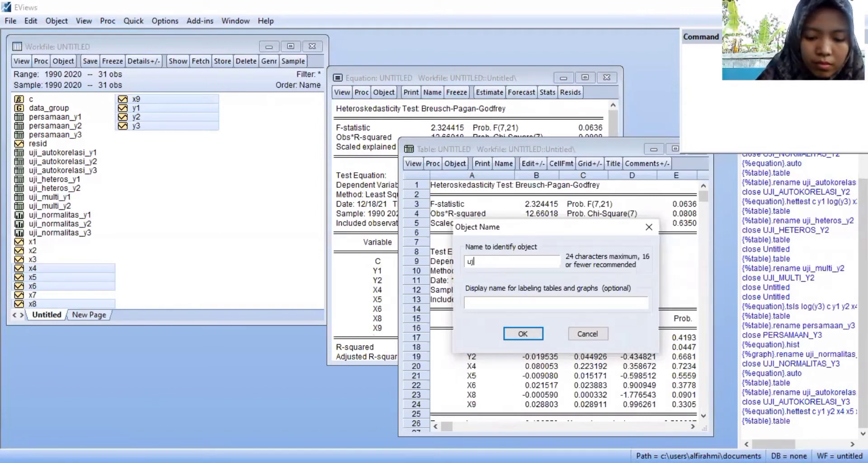
type("i_het")
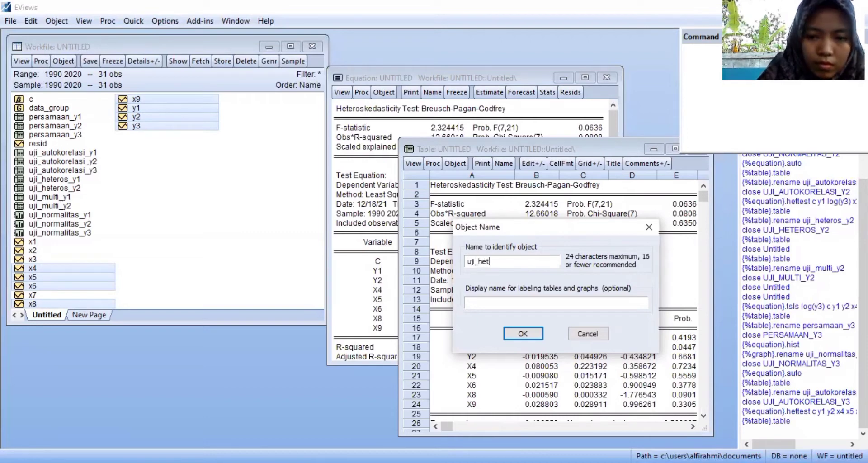
type("eros")
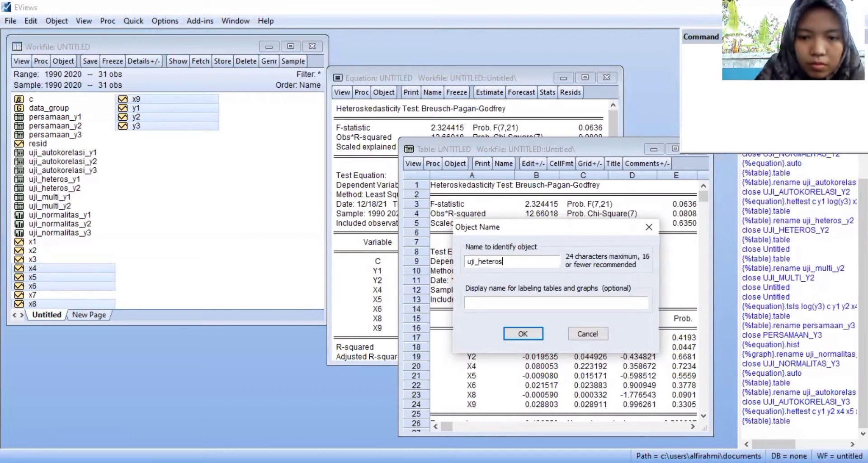
type("_Y3")
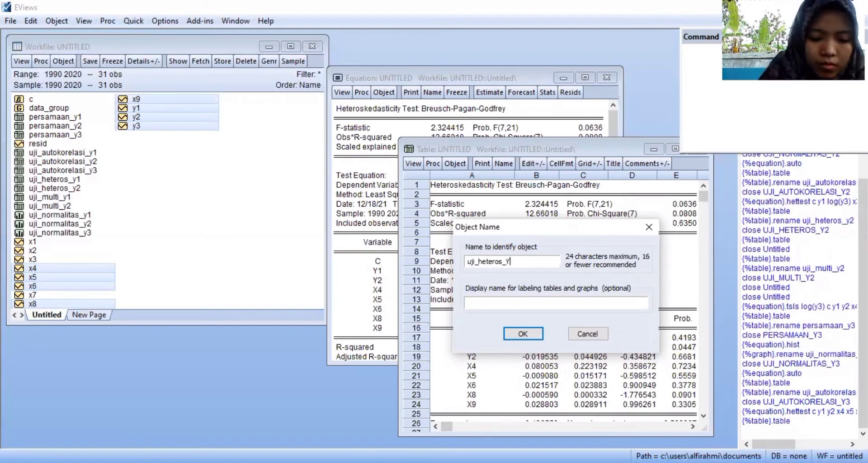
key("BackSpace")
key("BackSpace")
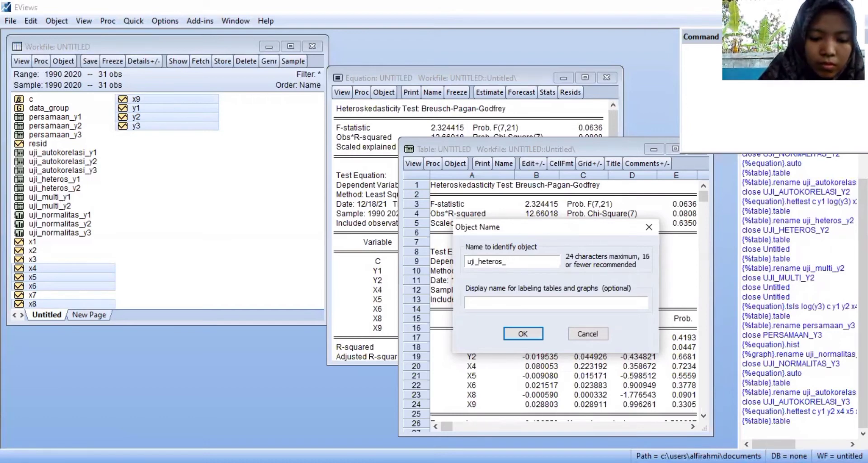
type("y3")
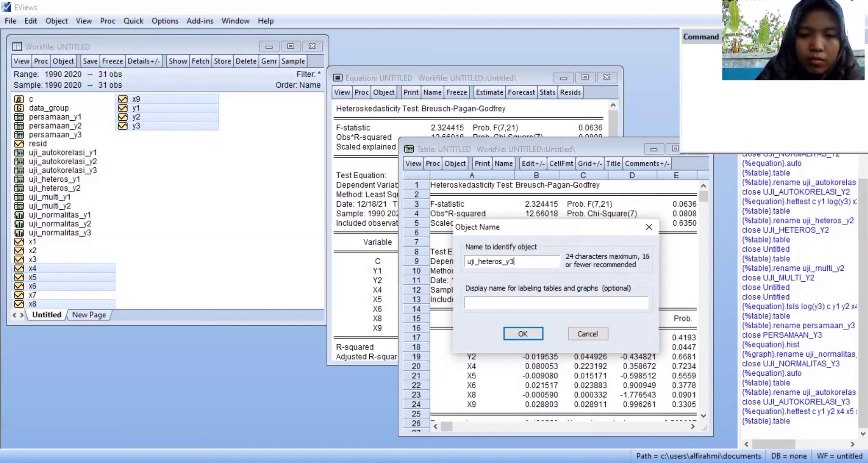
left_click(523, 335)
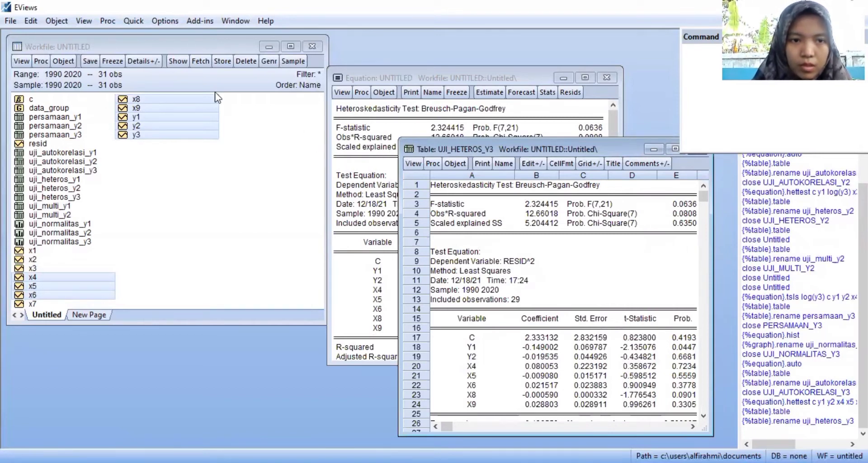
Step: Compute the group correlation matrix for y1 y2 x4 x5 x6 x8 x9, removing y3 from the series list
left_click(134, 22)
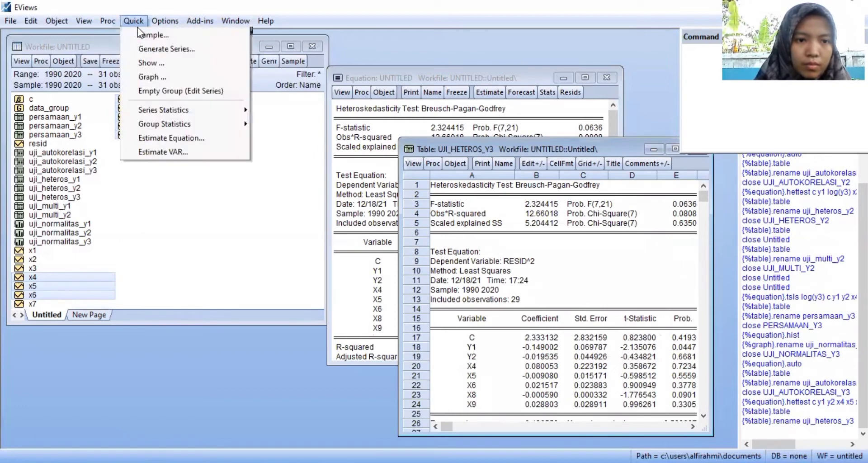
mouse_move(170, 126)
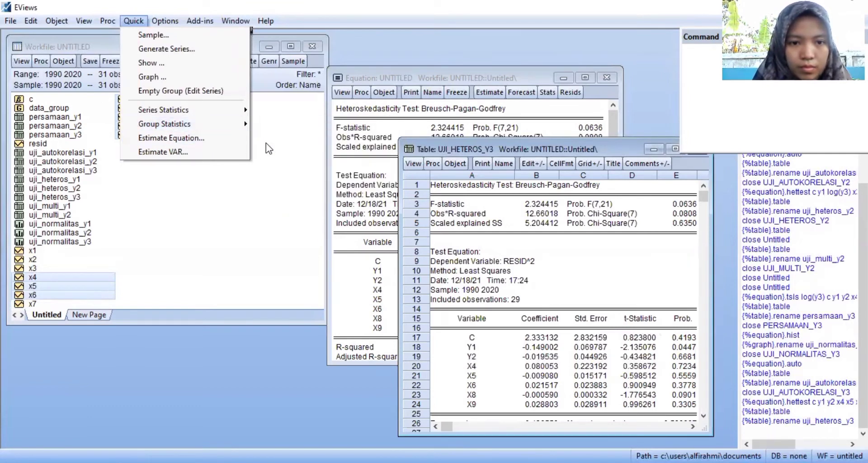
mouse_move(199, 126)
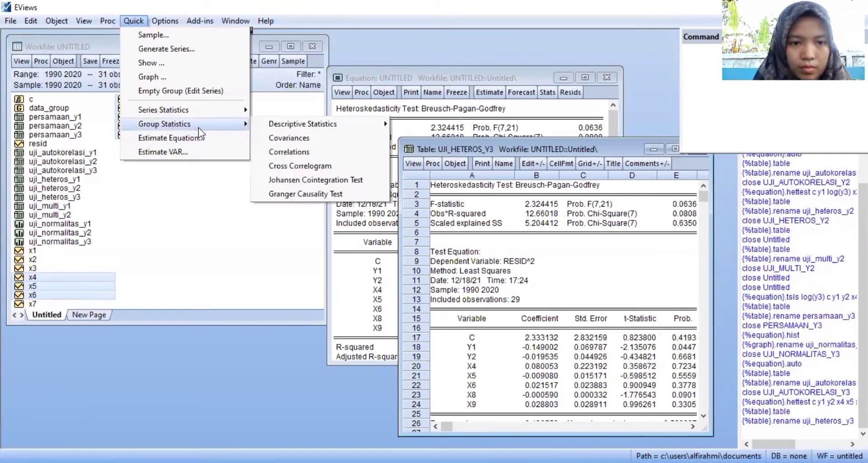
left_click(287, 151)
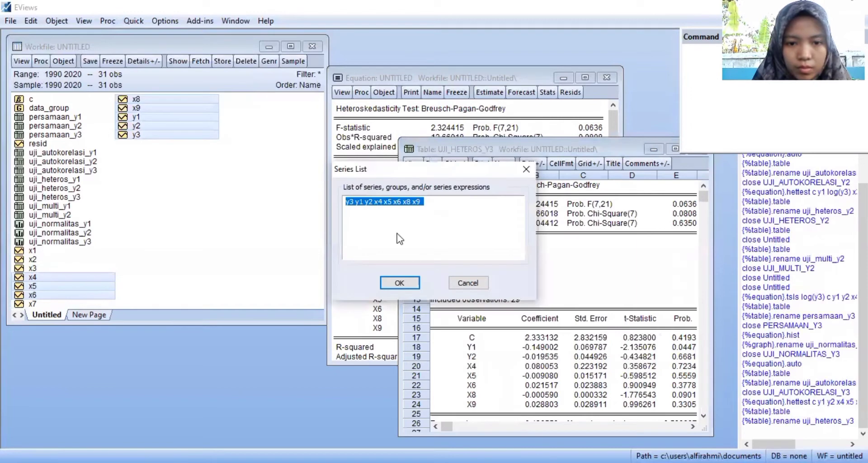
left_click(373, 221)
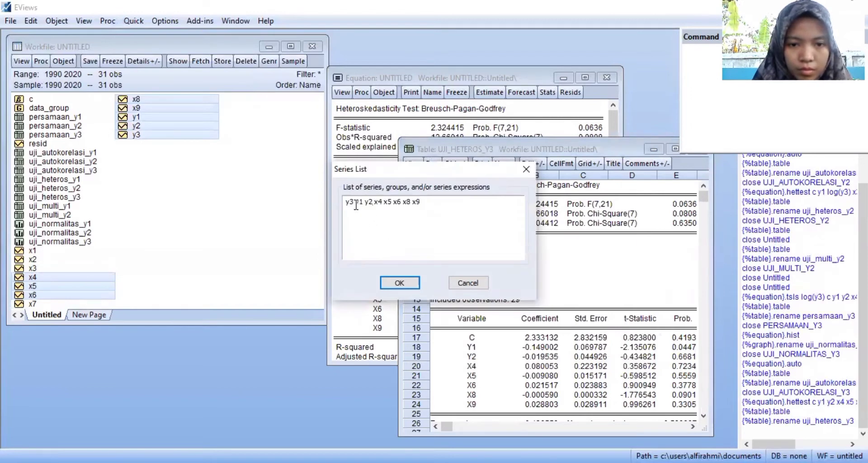
left_click(356, 202)
key("BackSpace")
key("BackSpace")
key("BackSpace")
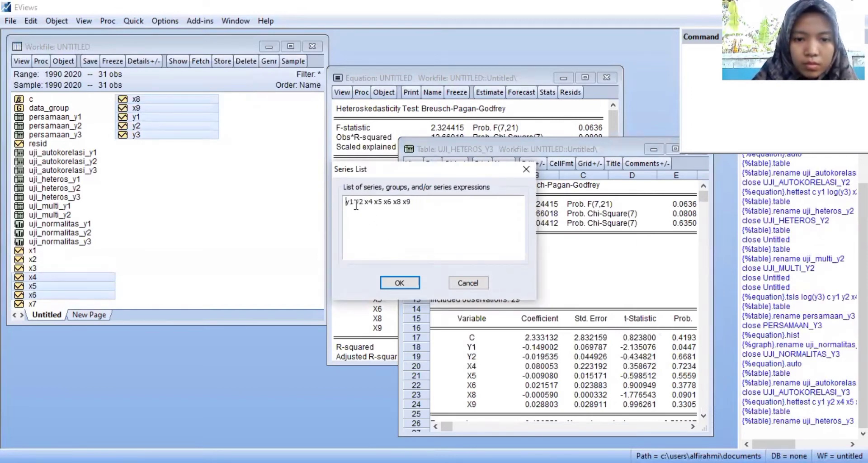
left_click(400, 284)
Step: Freeze the correlation matrix of y1 y2 x4 x5 x6 x8 x9 as a table, name it uji_multi_y3 and close the table
left_click(546, 182)
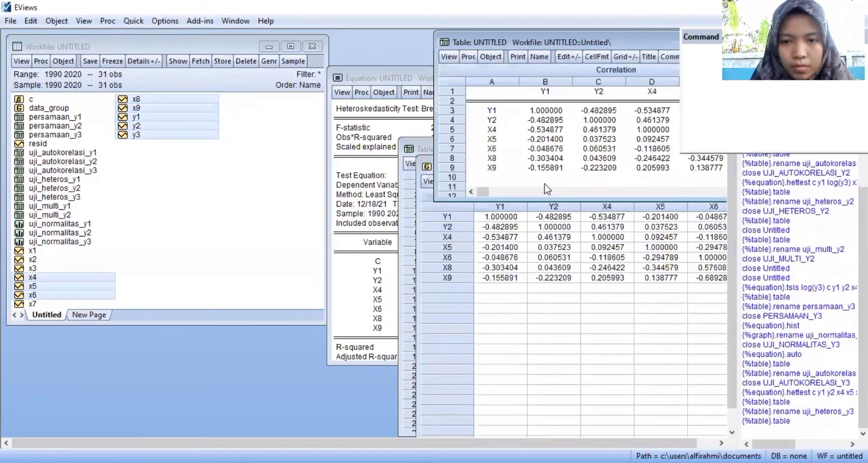
left_click(539, 58)
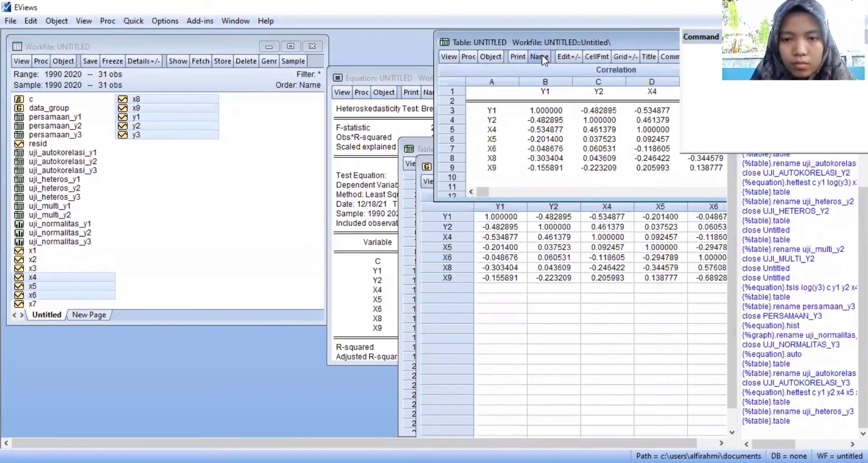
key("BackSpace")
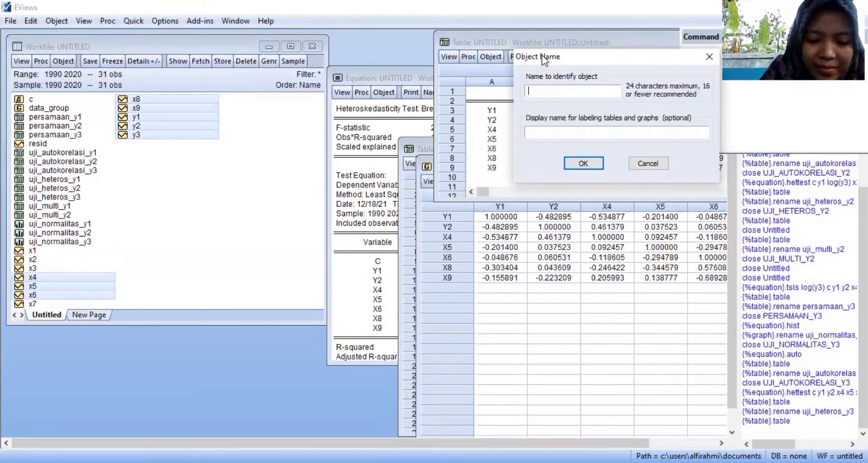
type("uji_multi")
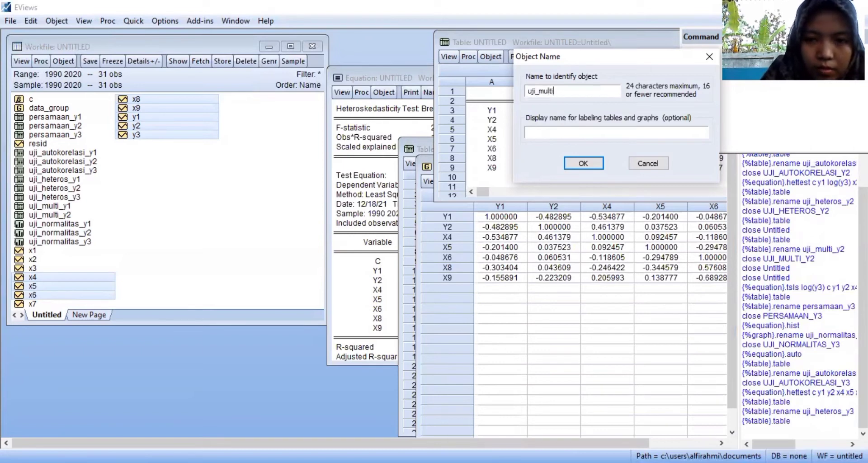
type("_")
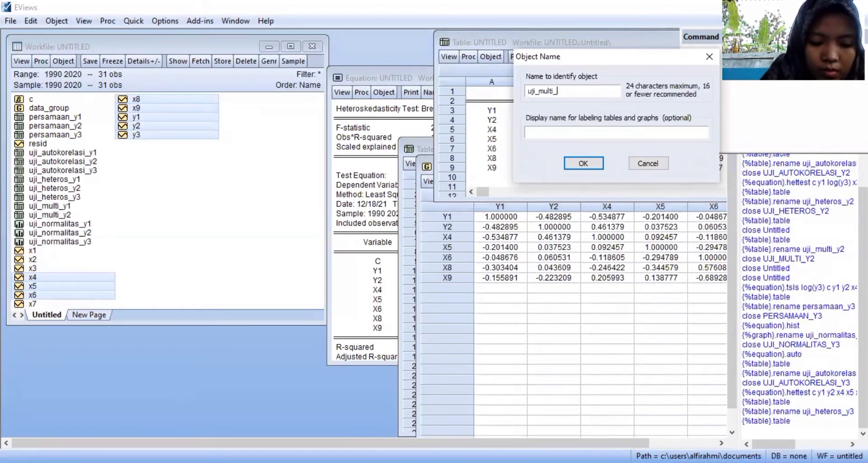
type("y3")
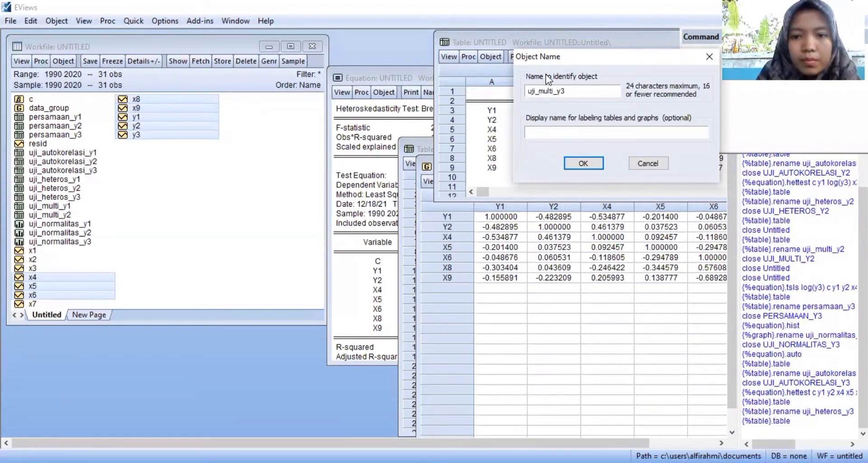
left_click(585, 160)
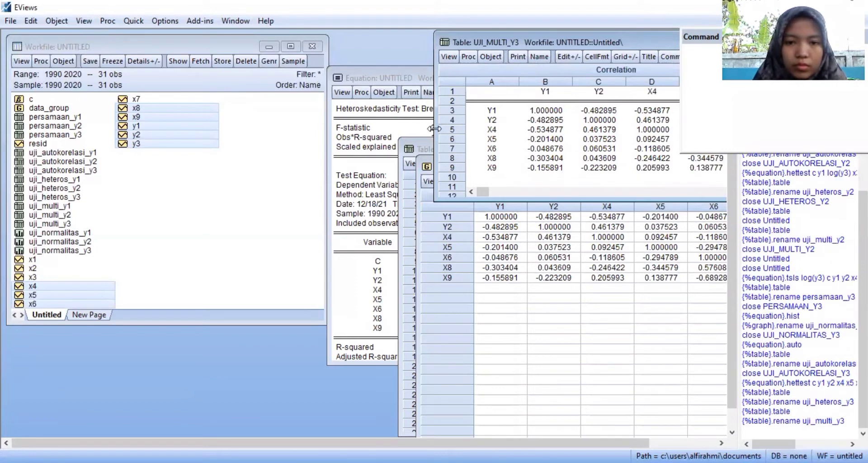
left_click_drag(434, 129, 465, 129)
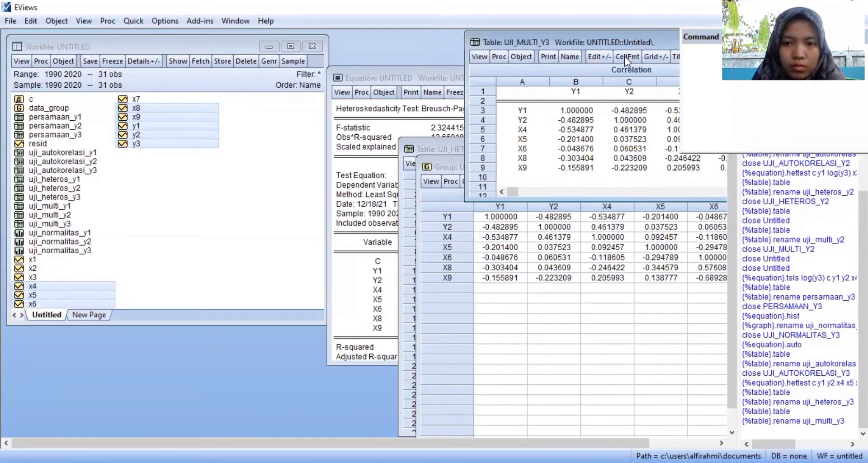
left_click_drag(624, 42, 335, 128)
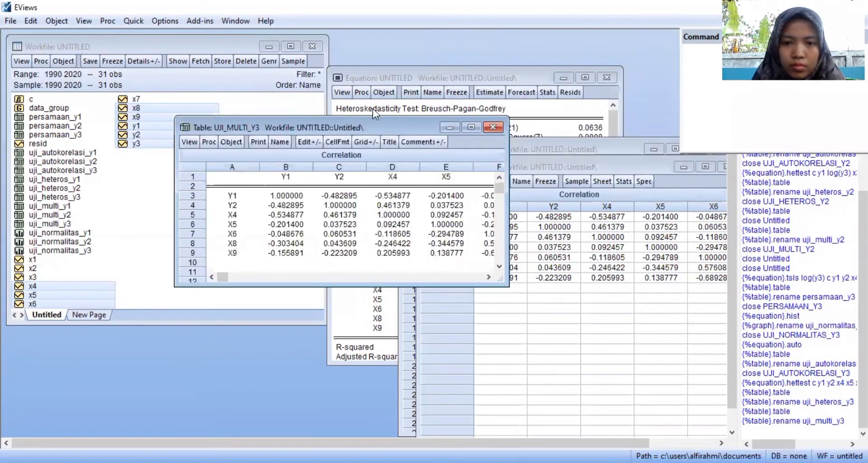
left_click(491, 127)
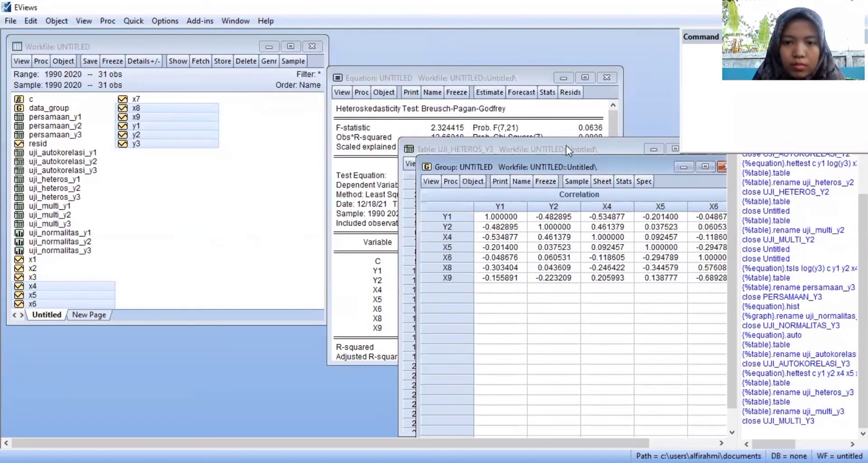
Step: Minimize the correlation group, the uji_heteros_y3 table and the equation window
left_click(680, 165)
left_click(652, 149)
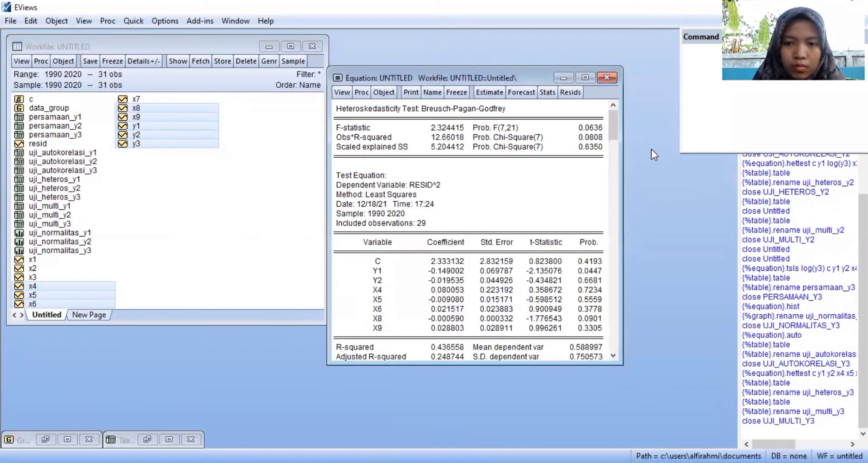
left_click(563, 78)
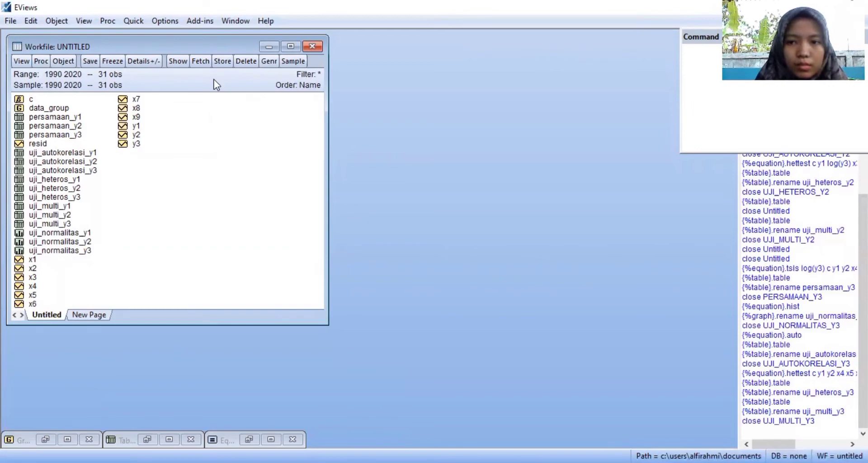
key("alt+Tab")
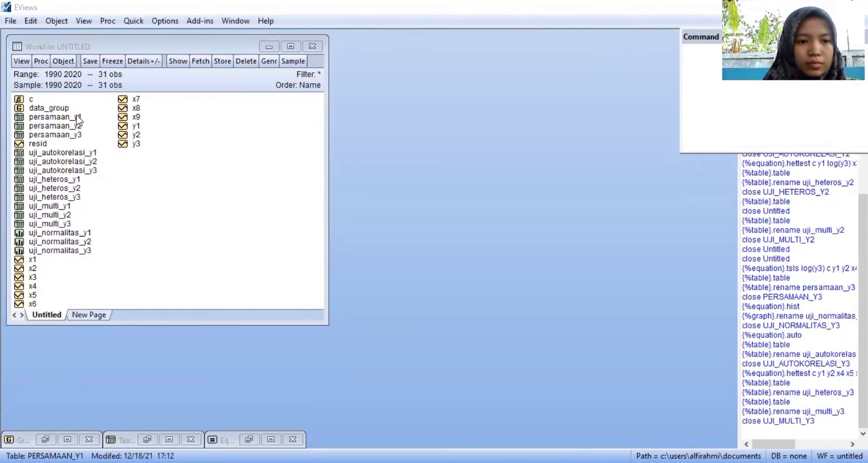
Step: Open the persamaan_y1 table, widen its window and examine the coefficients, F-statistic and Prob(F-statistic)
right_click(89, 116)
left_click(102, 121)
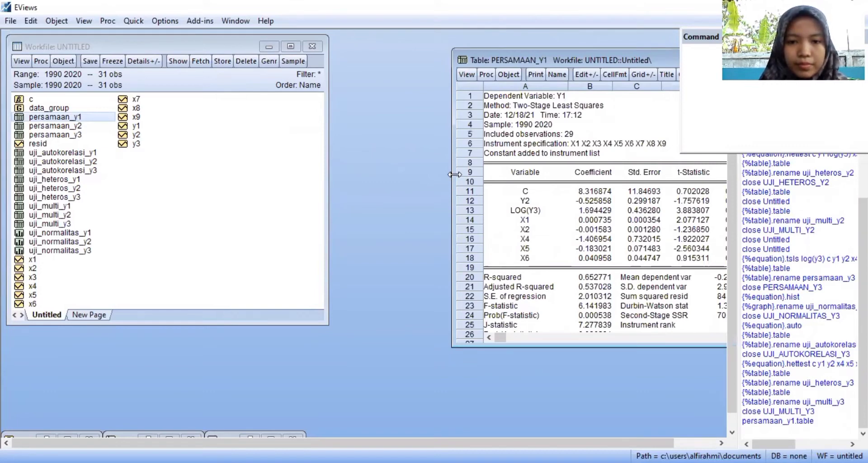
left_click_drag(454, 174, 444, 181)
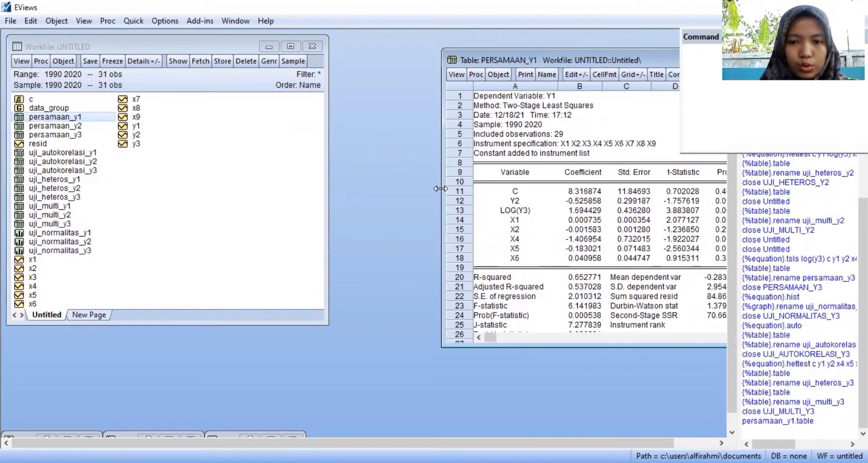
left_click_drag(440, 188, 365, 228)
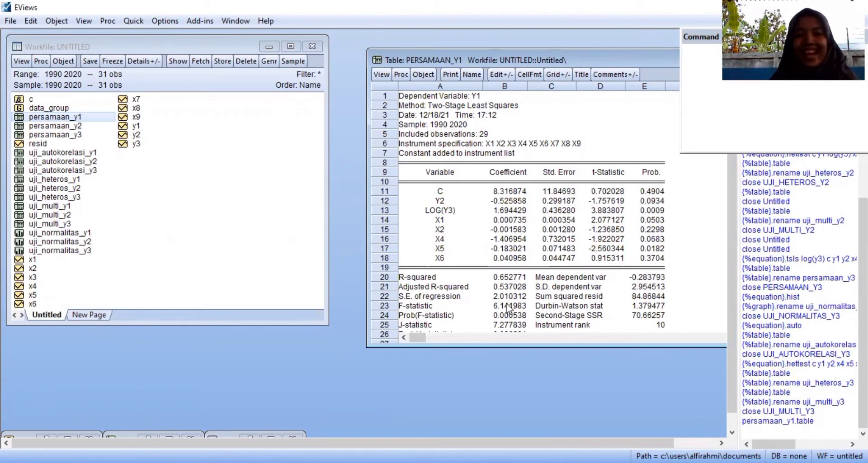
mouse_move(509, 308)
left_mouse_down()
mouse_move(545, 316)
mouse_move(497, 317)
left_mouse_up()
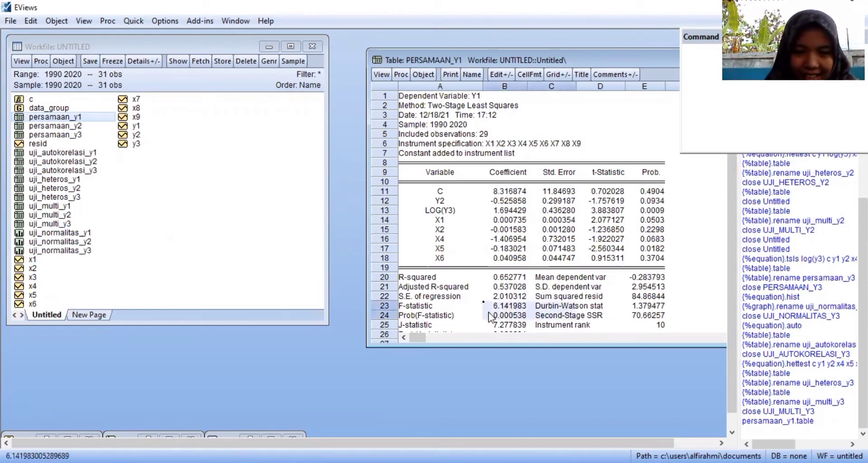
left_click(458, 317)
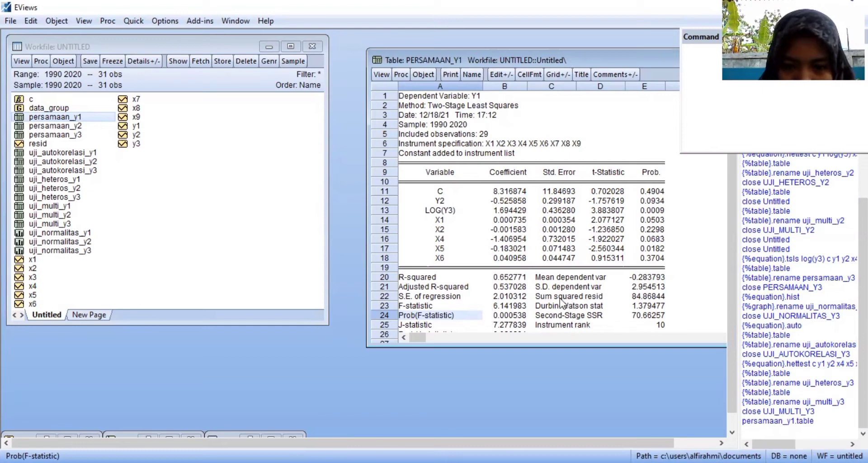
Step: Open the uji_normalitas_y1 graph from the workfile, examine the residuals' Jarque-Bera probability and close the graph
left_click(251, 62)
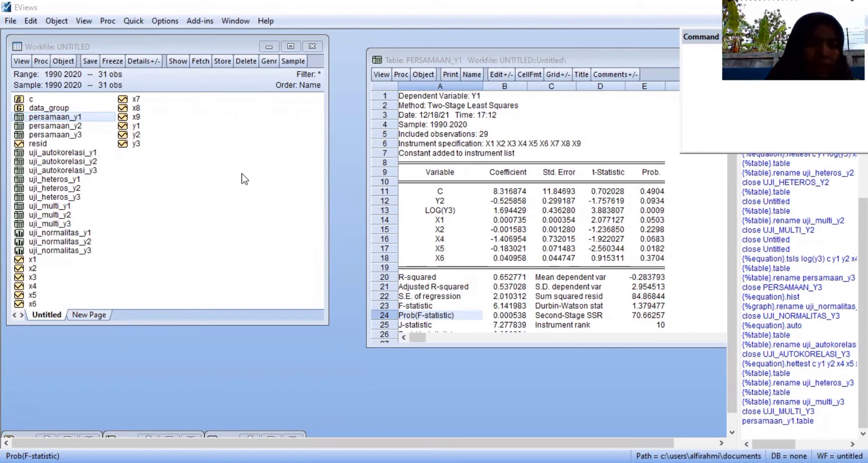
left_click(158, 163)
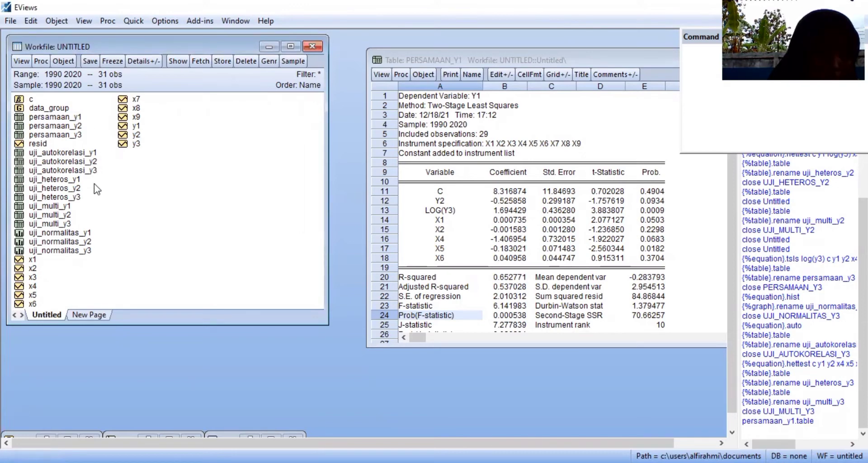
double_click(83, 233)
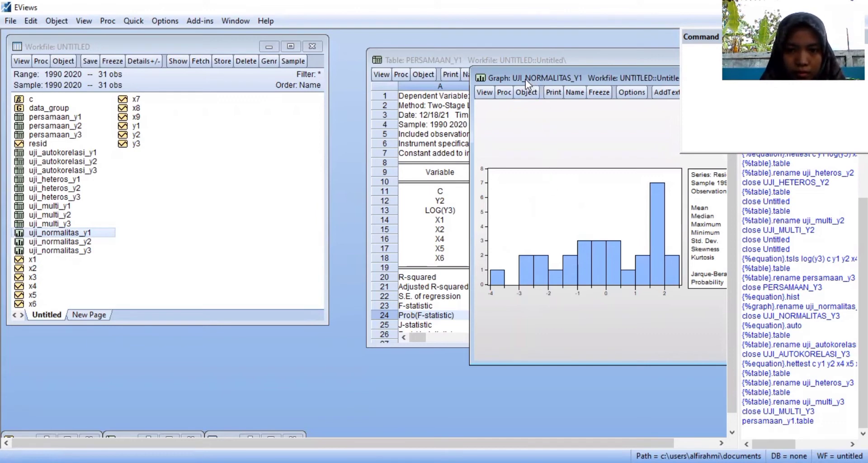
left_click_drag(525, 79, 286, 125)
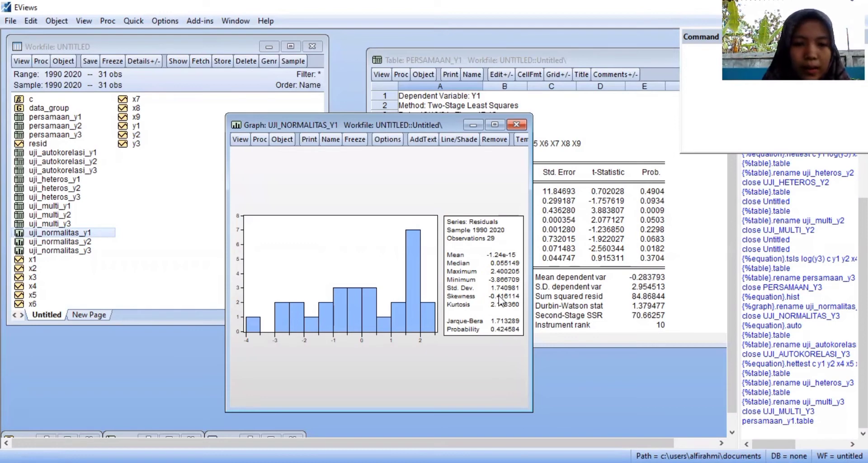
left_click(517, 124)
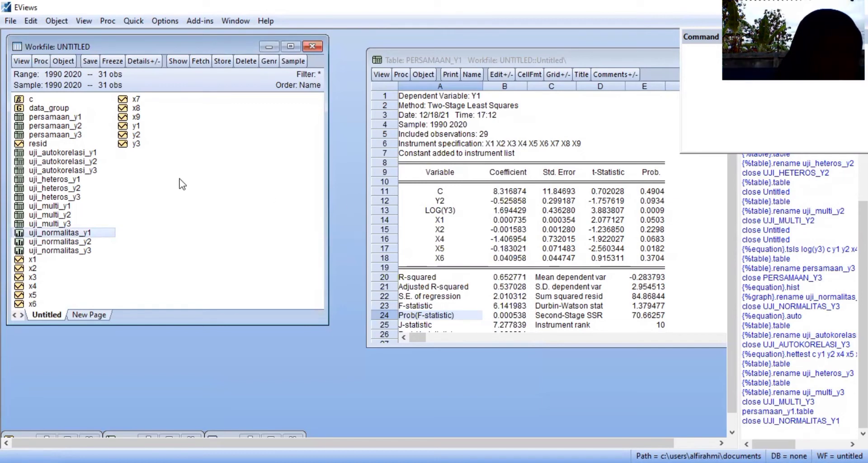
Step: Open the uji_autokorelasi_y1 table, examine the Breusch-Godfrey chi-square probability and minimize the table
double_click(87, 153)
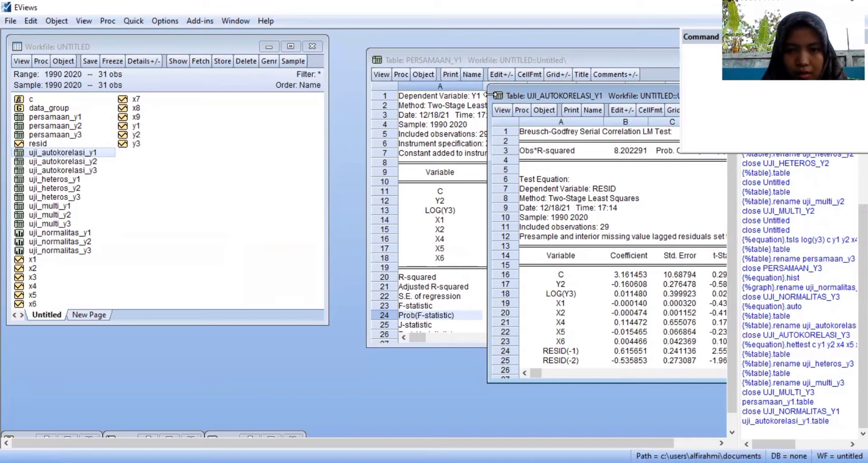
left_click_drag(487, 95, 425, 210)
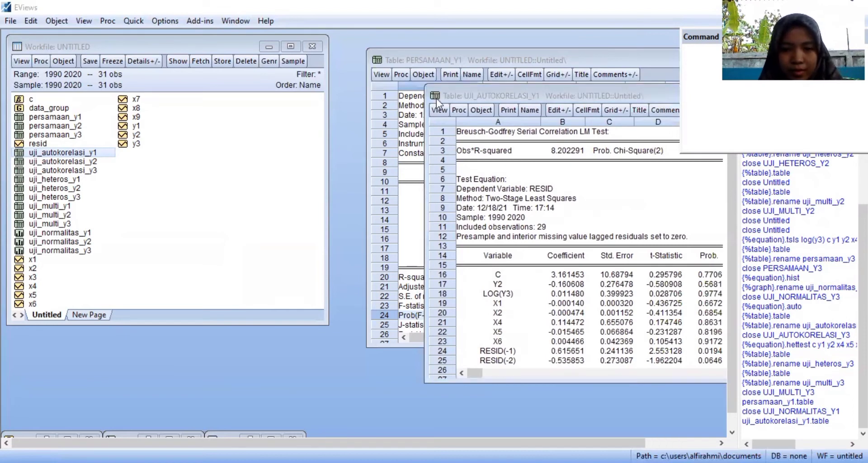
left_click(468, 99)
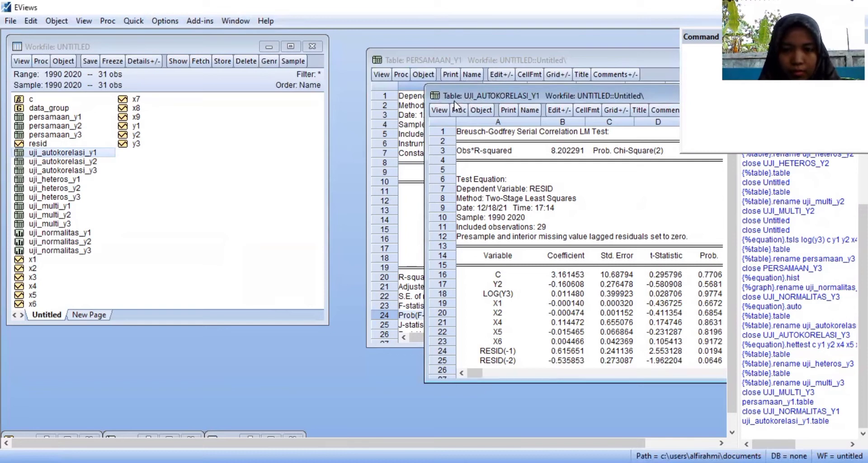
left_click_drag(454, 102, 249, 98)
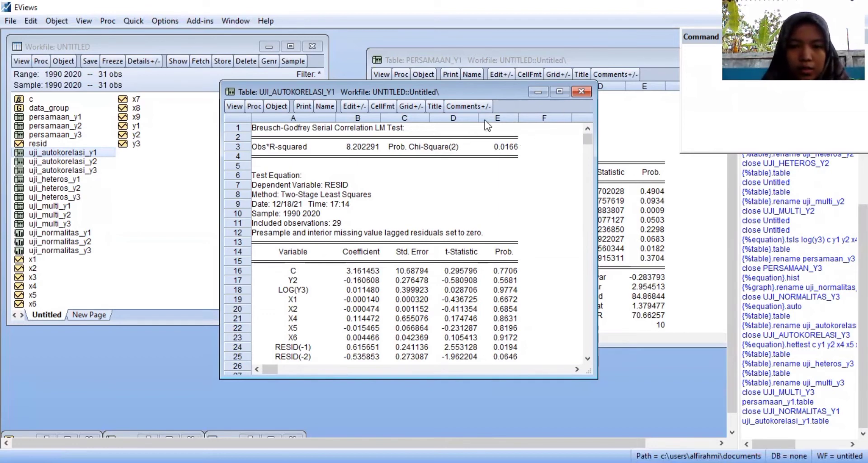
left_click(534, 91)
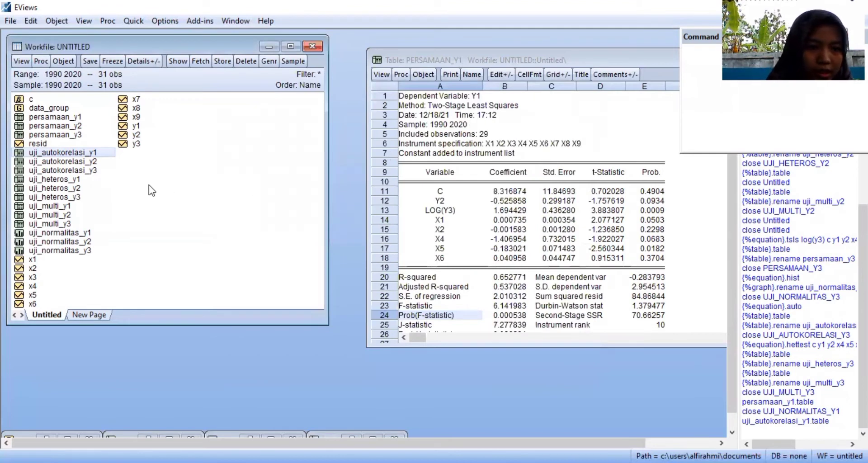
Step: Open the uji_heteros_y1 table, examine the Breusch-Pagan-Godfrey test probabilities and close the table
double_click(80, 180)
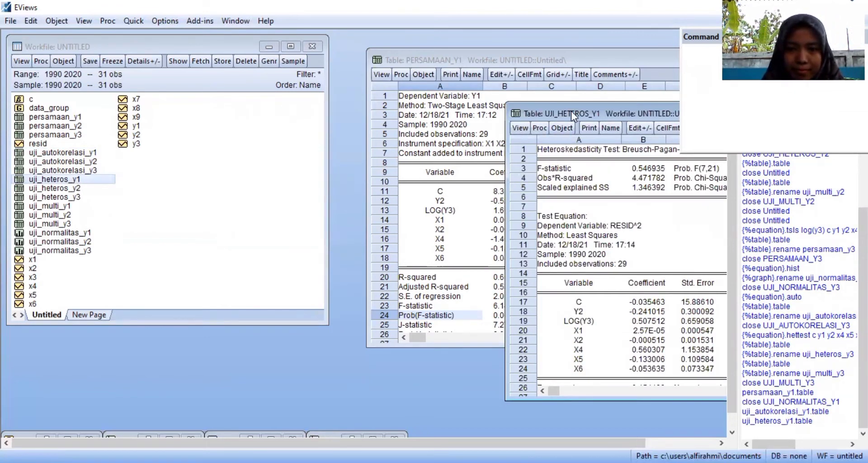
left_click_drag(557, 116, 174, 111)
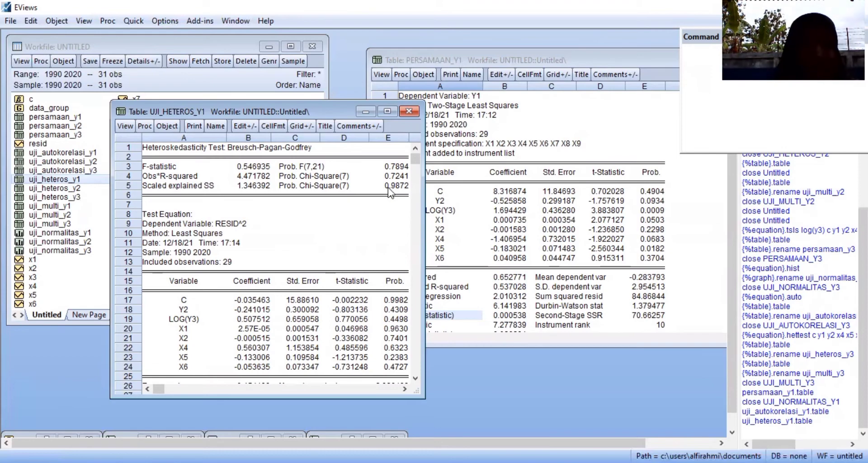
left_click(408, 111)
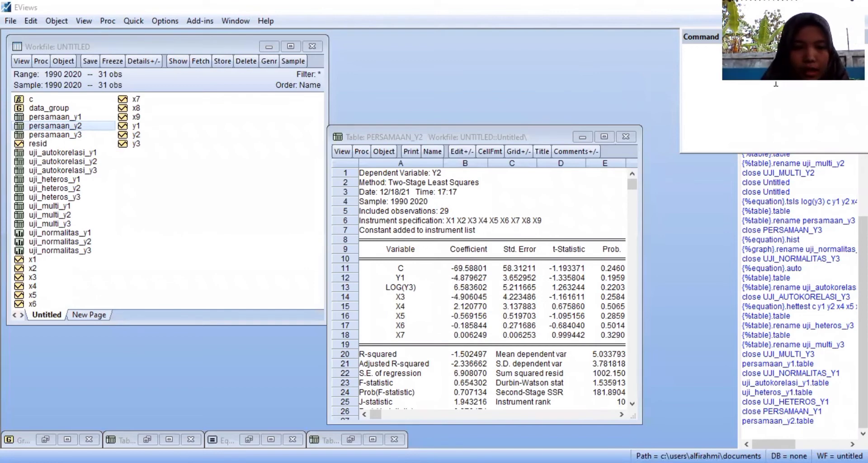
Step: Review the persamaan_y2 estimation table, minimize it, and open the uji_normalitas_y1 graph maximized
left_click(441, 212)
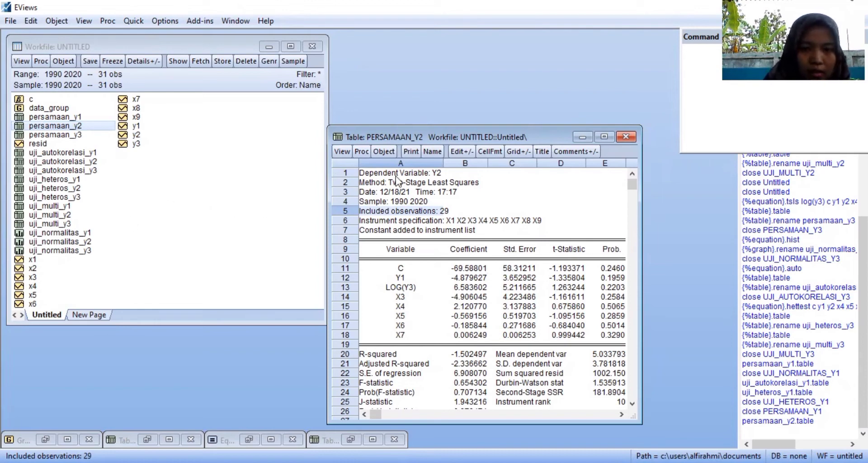
left_click(578, 133)
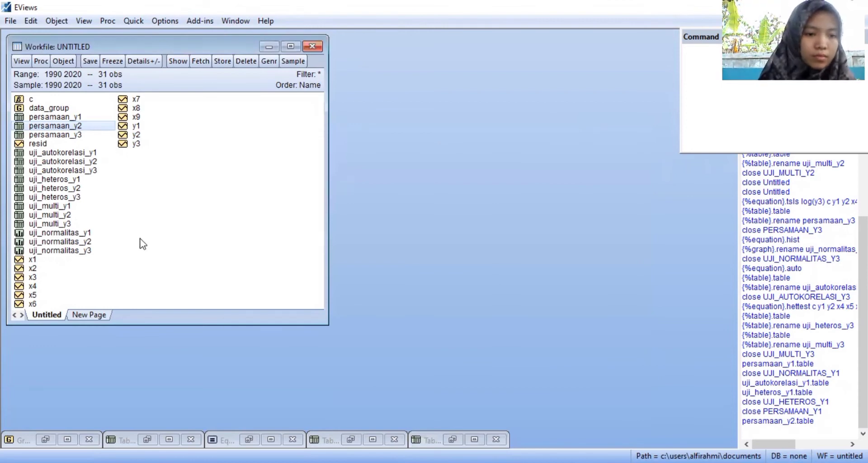
double_click(81, 232)
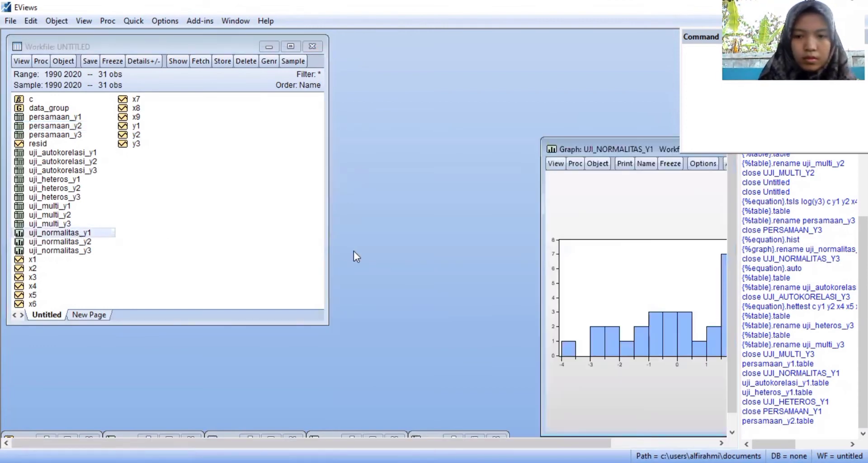
double_click(570, 149)
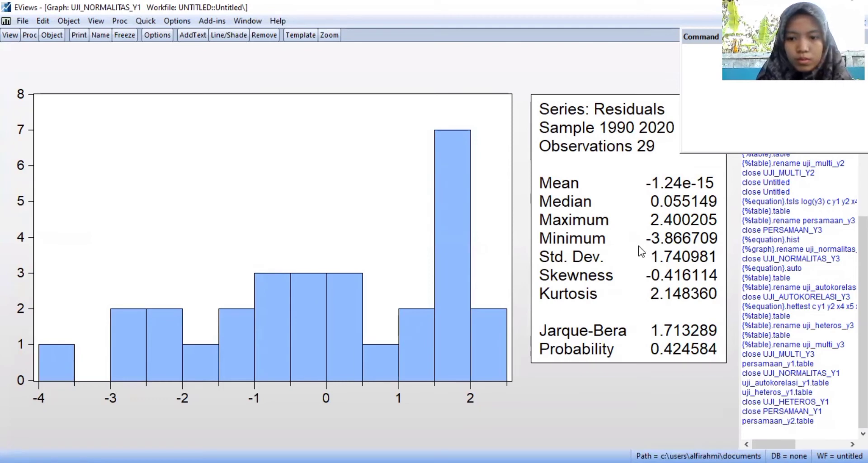
Step: Close the uji_normalitas_y1 graph, examine the Breusch-Godfrey chi-square probability in the uji_autokorelasi_y2 table and minimize the table
left_click(636, 264)
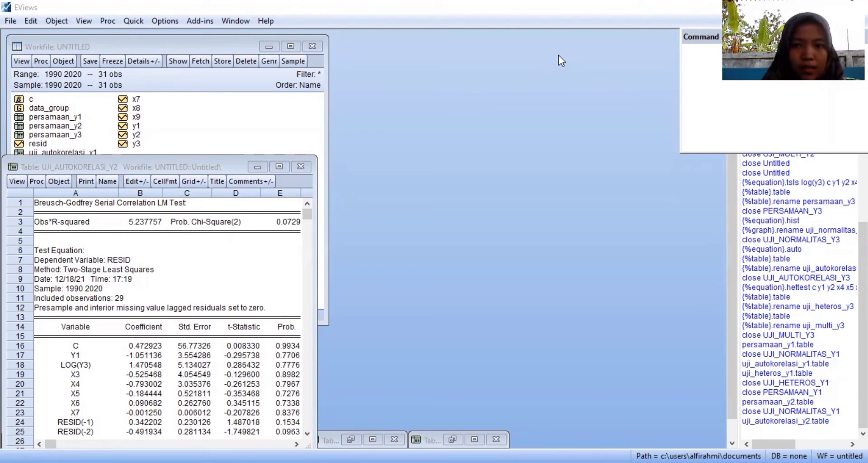
left_click(572, 85)
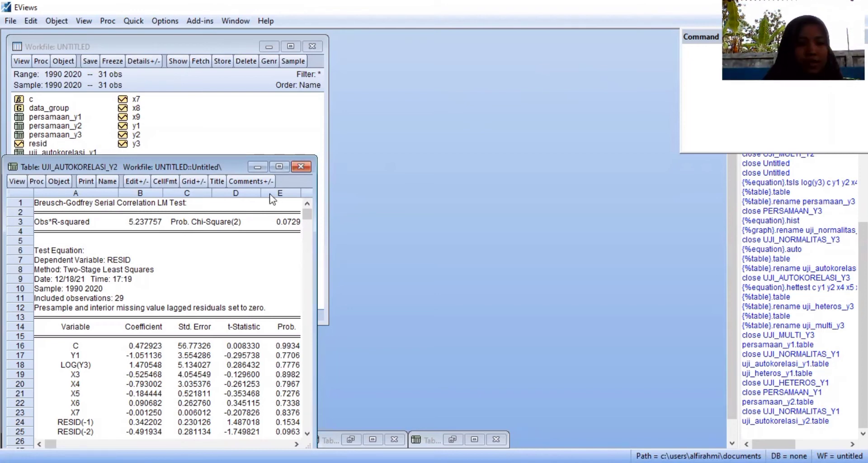
left_click(258, 167)
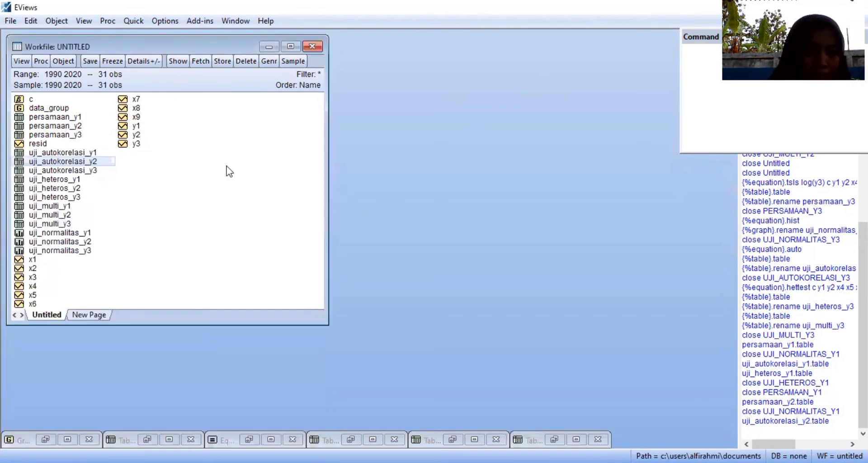
Step: Open the uji_heteros_y2 table, examine the Breusch-Pagan-Godfrey test probabilities and minimize the table
double_click(73, 188)
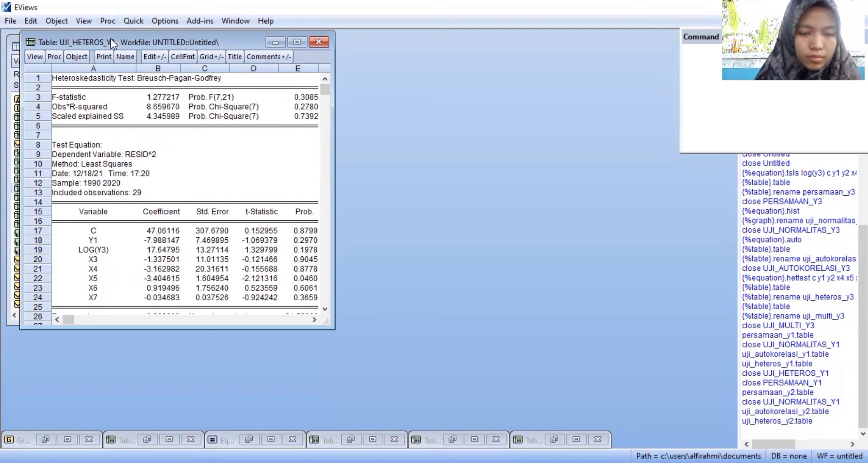
left_click_drag(117, 44, 249, 91)
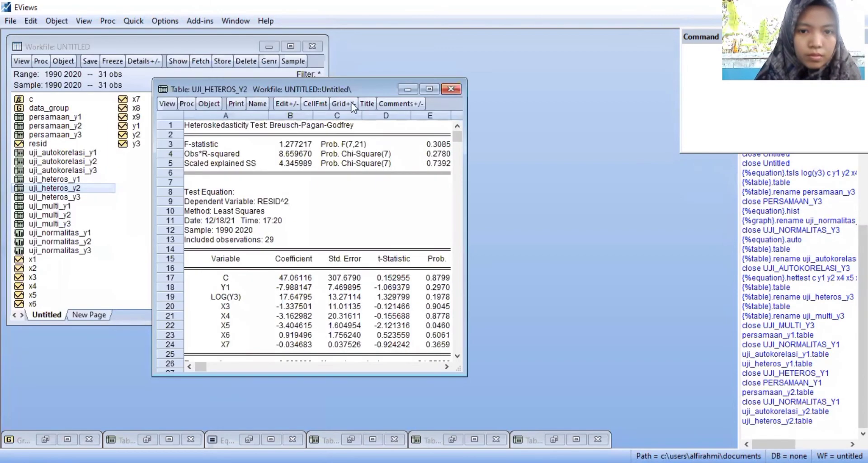
left_click(403, 88)
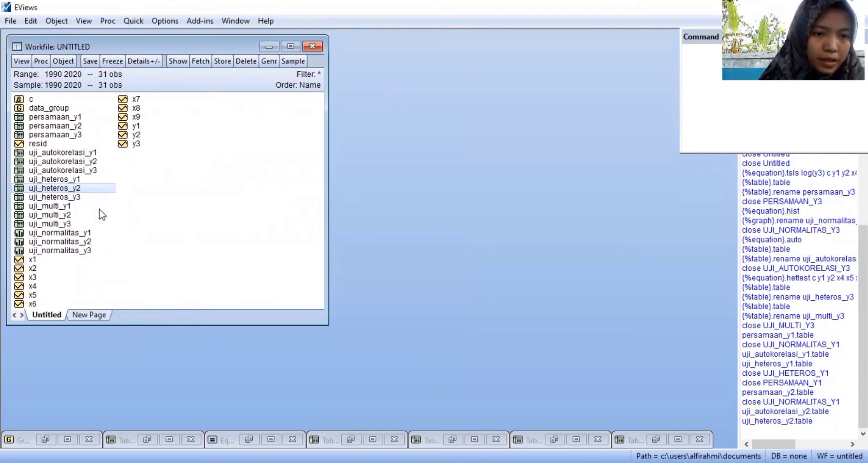
Step: Review the persamaan_y3 estimation table and the Jarque-Bera probability in the uji_normalitas_y3 graph, minimizing each after viewing
double_click(66, 135)
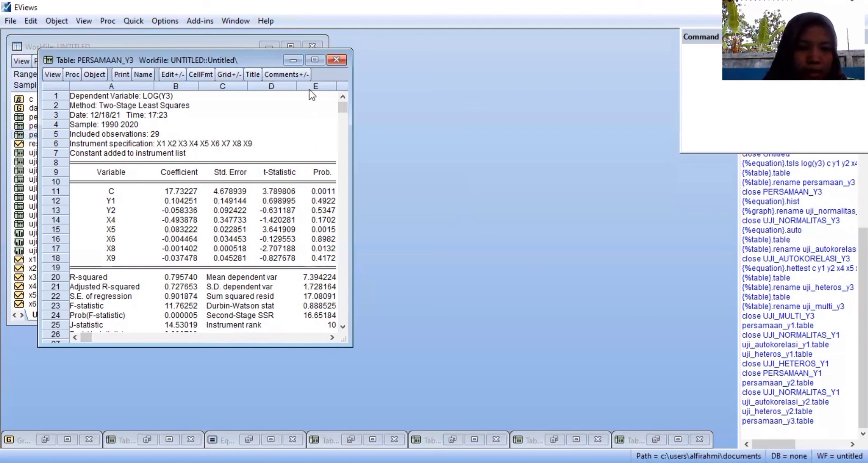
left_click(293, 60)
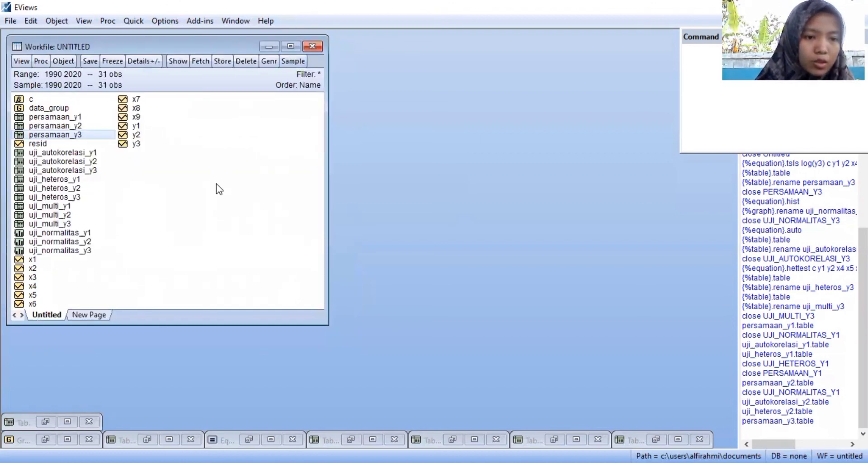
double_click(80, 251)
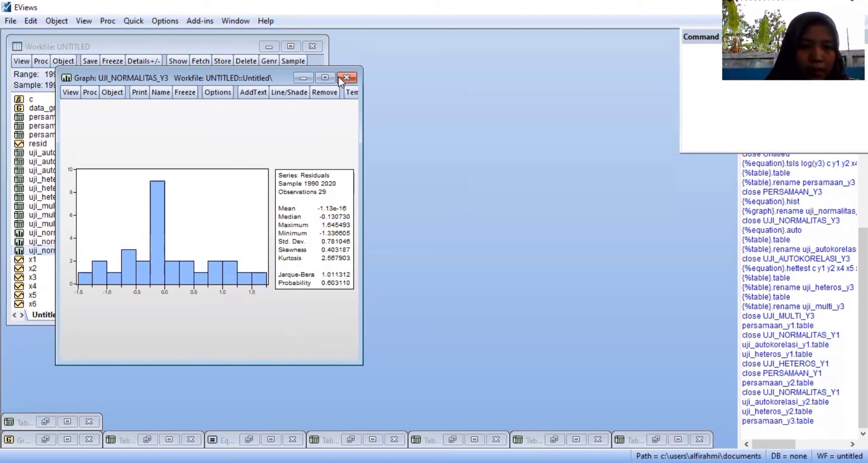
left_click(303, 78)
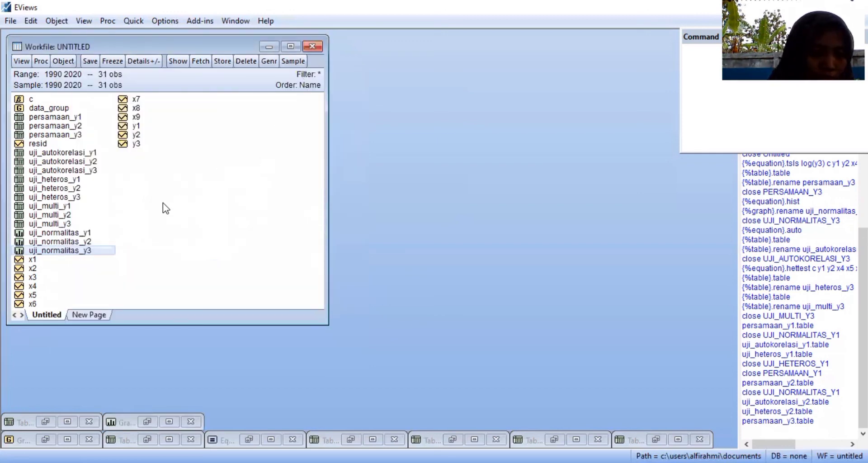
Step: Open the uji_autokorelasi_y3 table, examine the Breusch-Godfrey chi-square probability and minimize the table
double_click(87, 172)
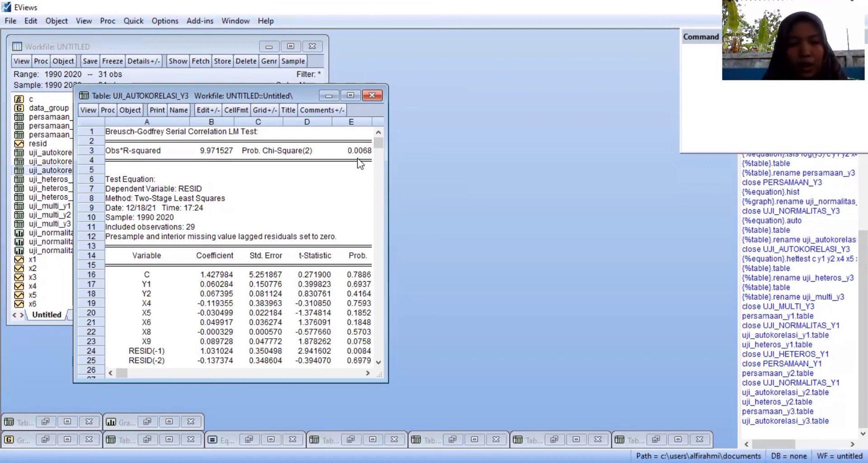
left_click(328, 96)
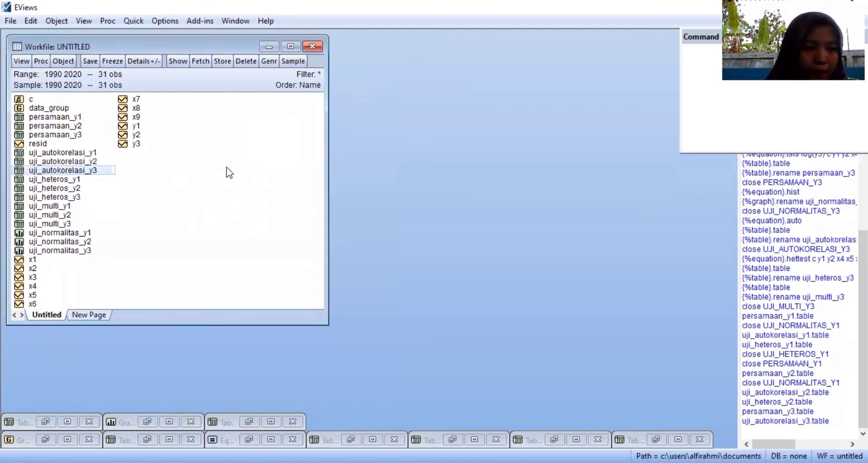
Step: Open the minimized uji_heteros_y3 table maximized to examine its Breusch-Pagan-Godfrey test probabilities
double_click(78, 198)
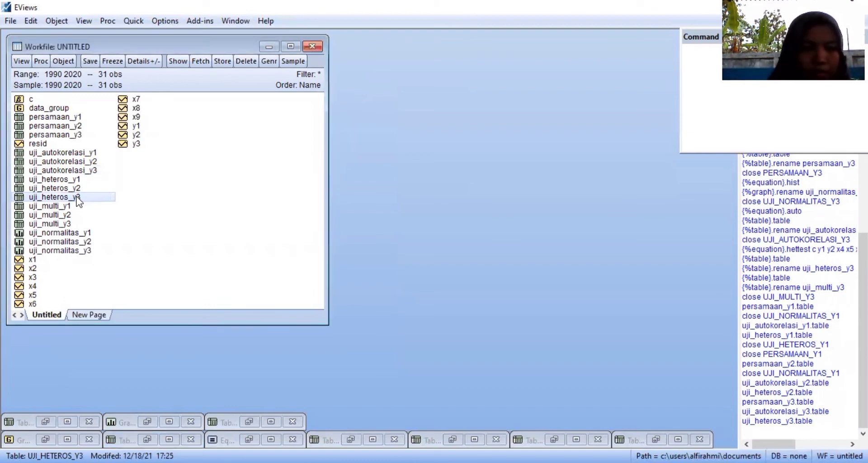
double_click(78, 199)
double_click(77, 199)
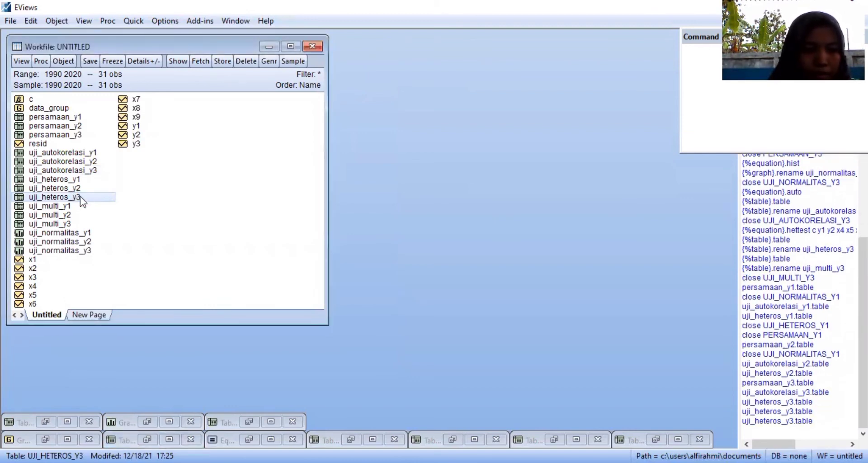
left_click(157, 179)
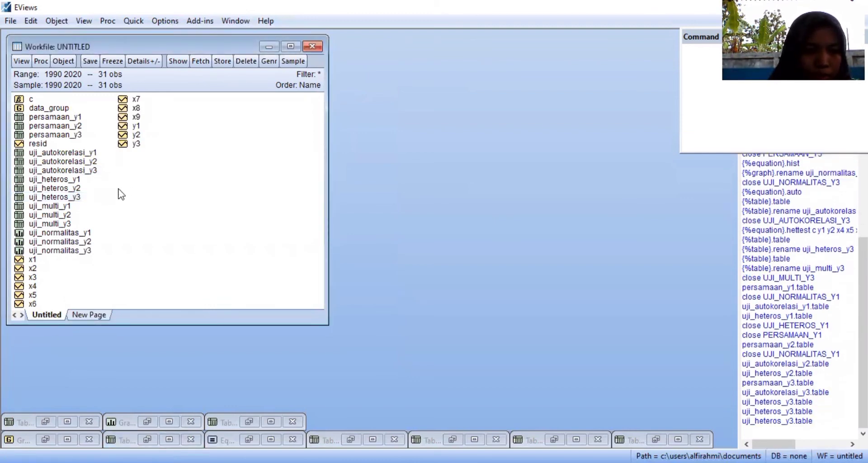
double_click(80, 199)
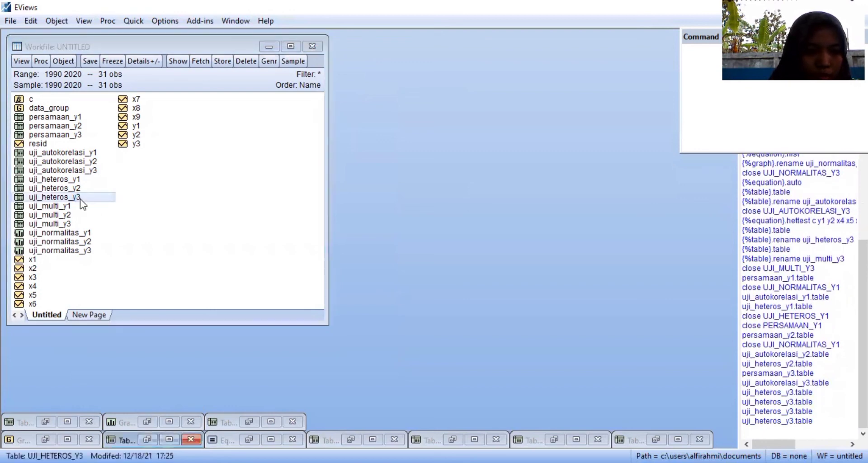
right_click(90, 177)
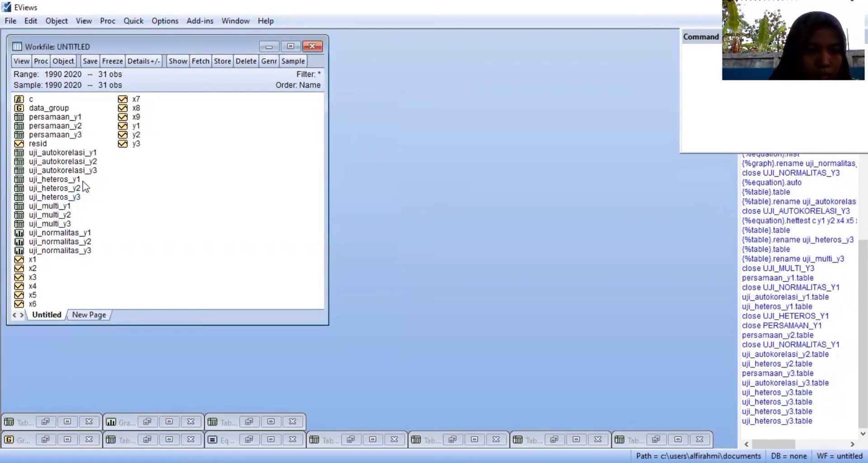
left_click(304, 156)
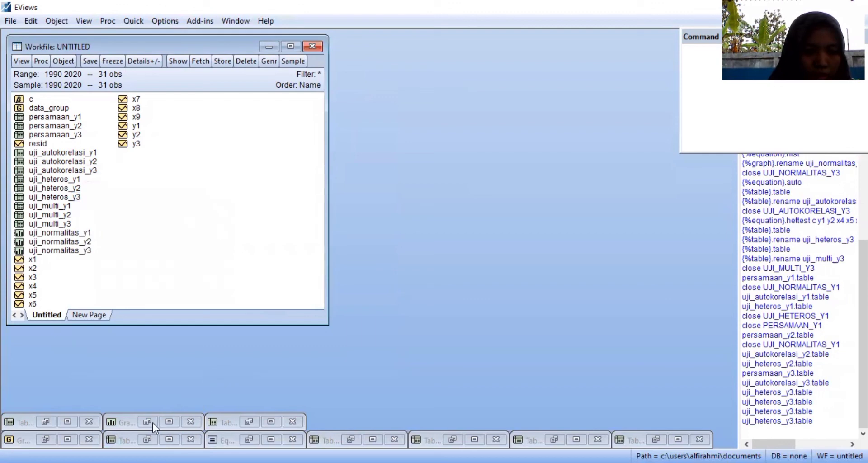
left_click(142, 438)
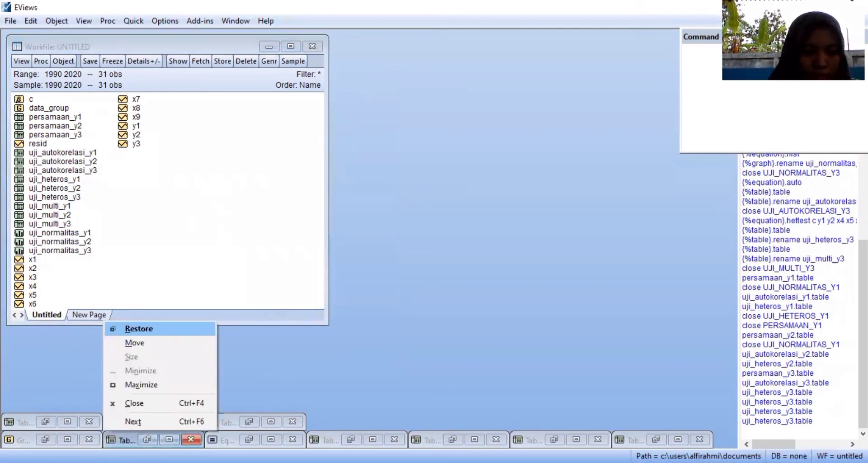
key("Escape")
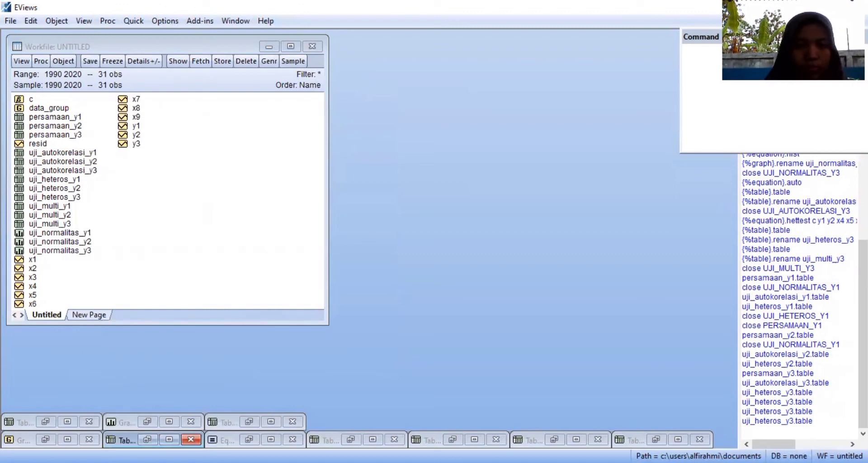
left_click(170, 439)
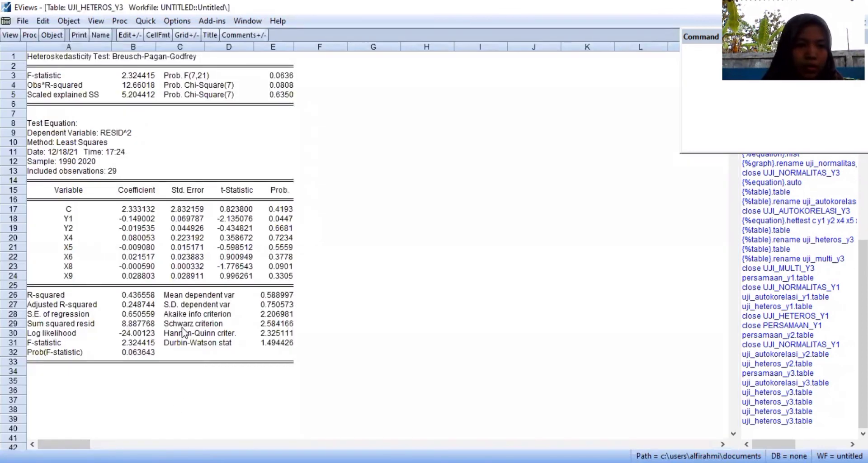